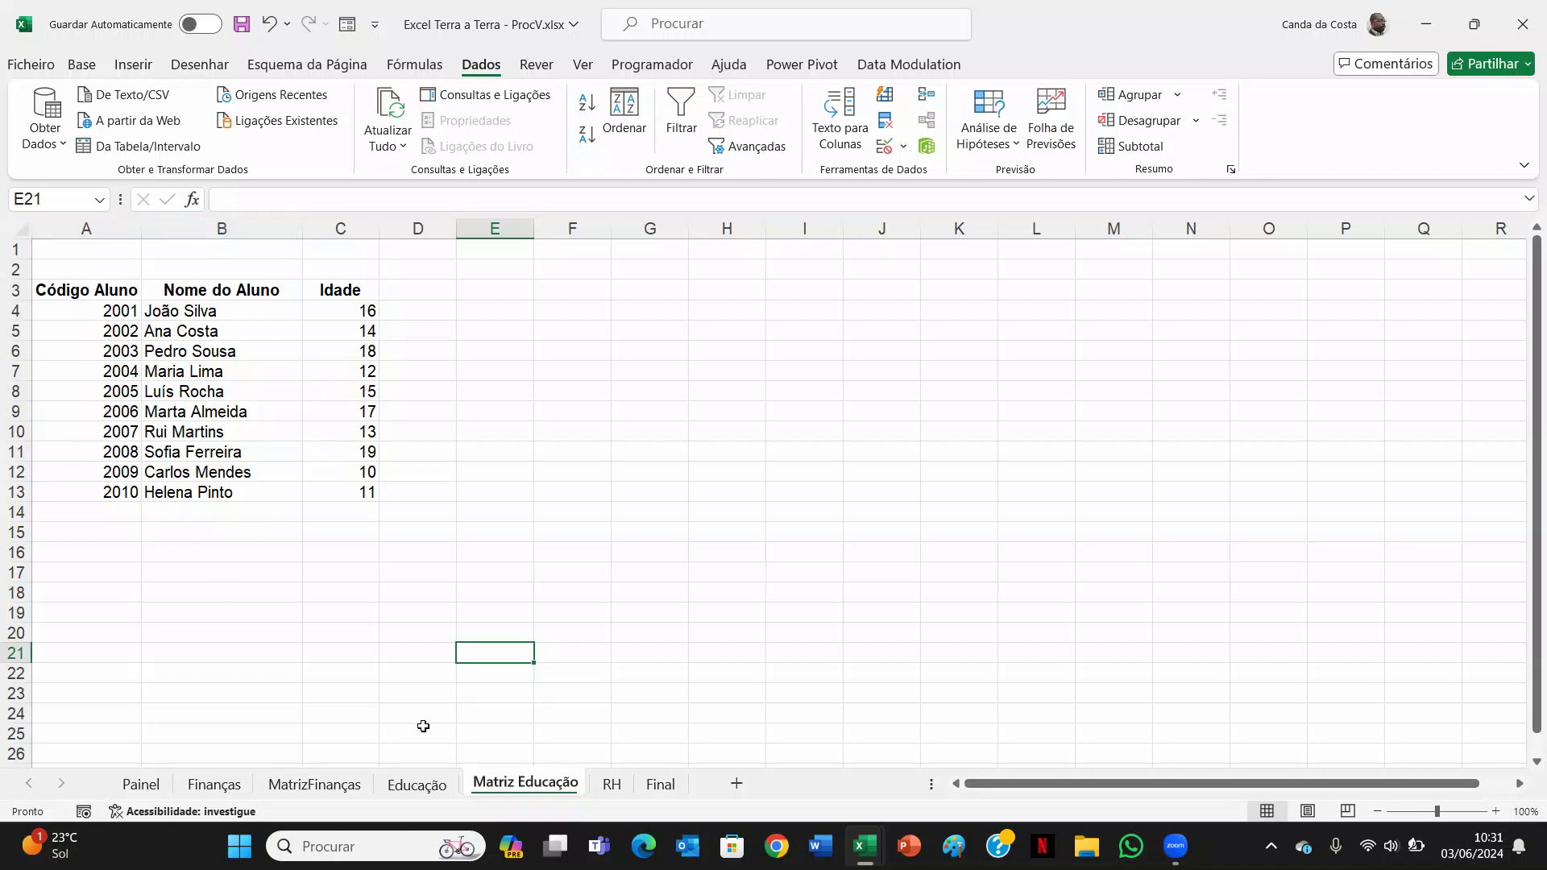
# On the Educação sheet, change the column index of the PROCV formula in C8 to 3.
pyautogui.click(417, 786)
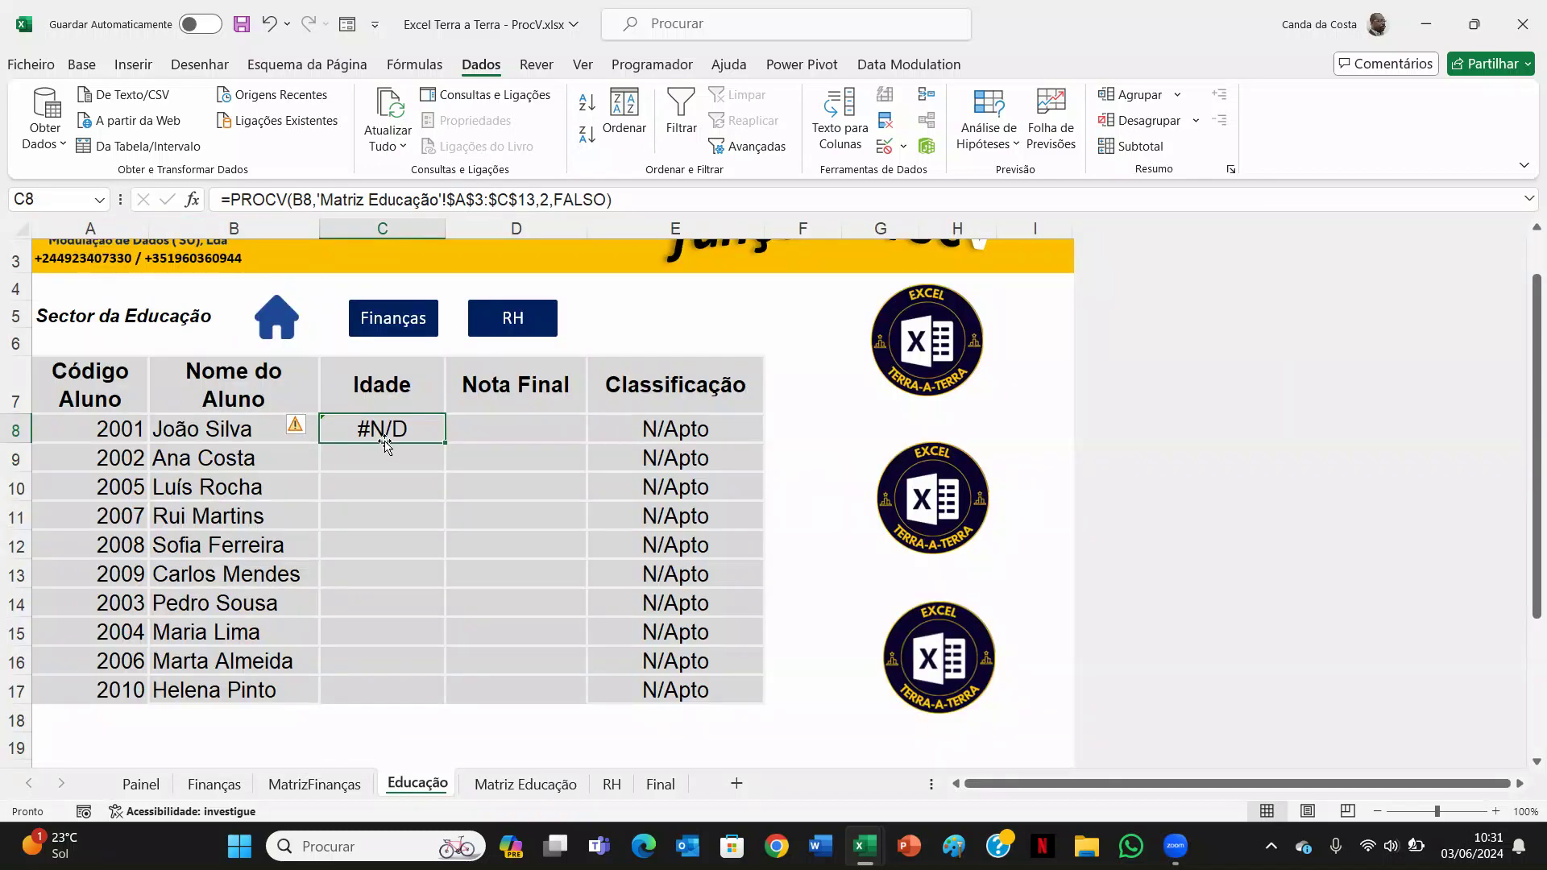
pyautogui.click(548, 199)
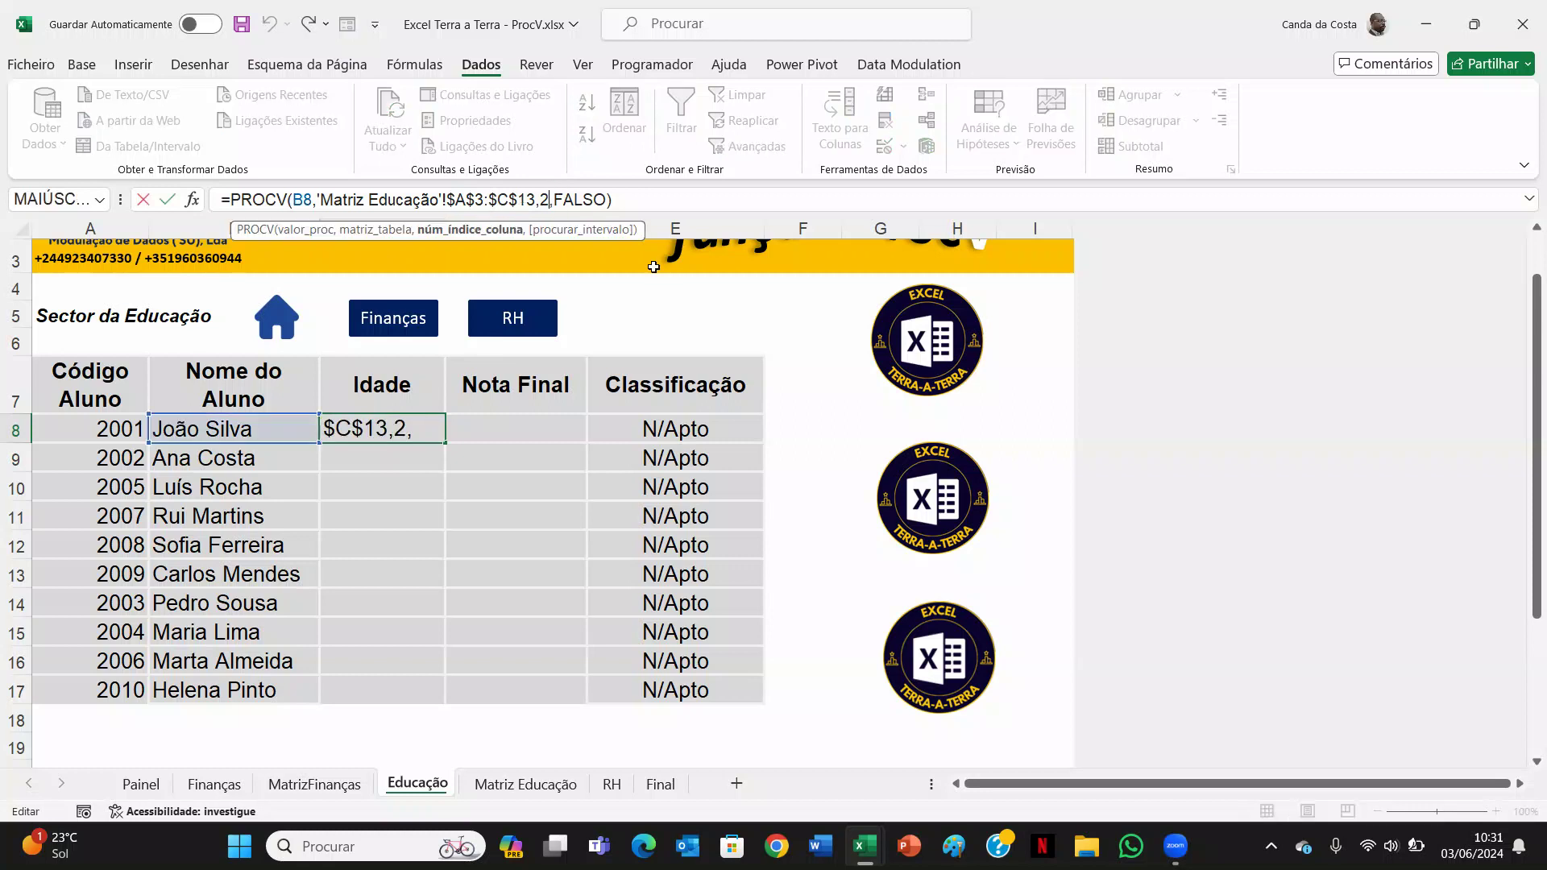
pyautogui.press('BackSpace')
pyautogui.write('3')
pyautogui.press('Return')
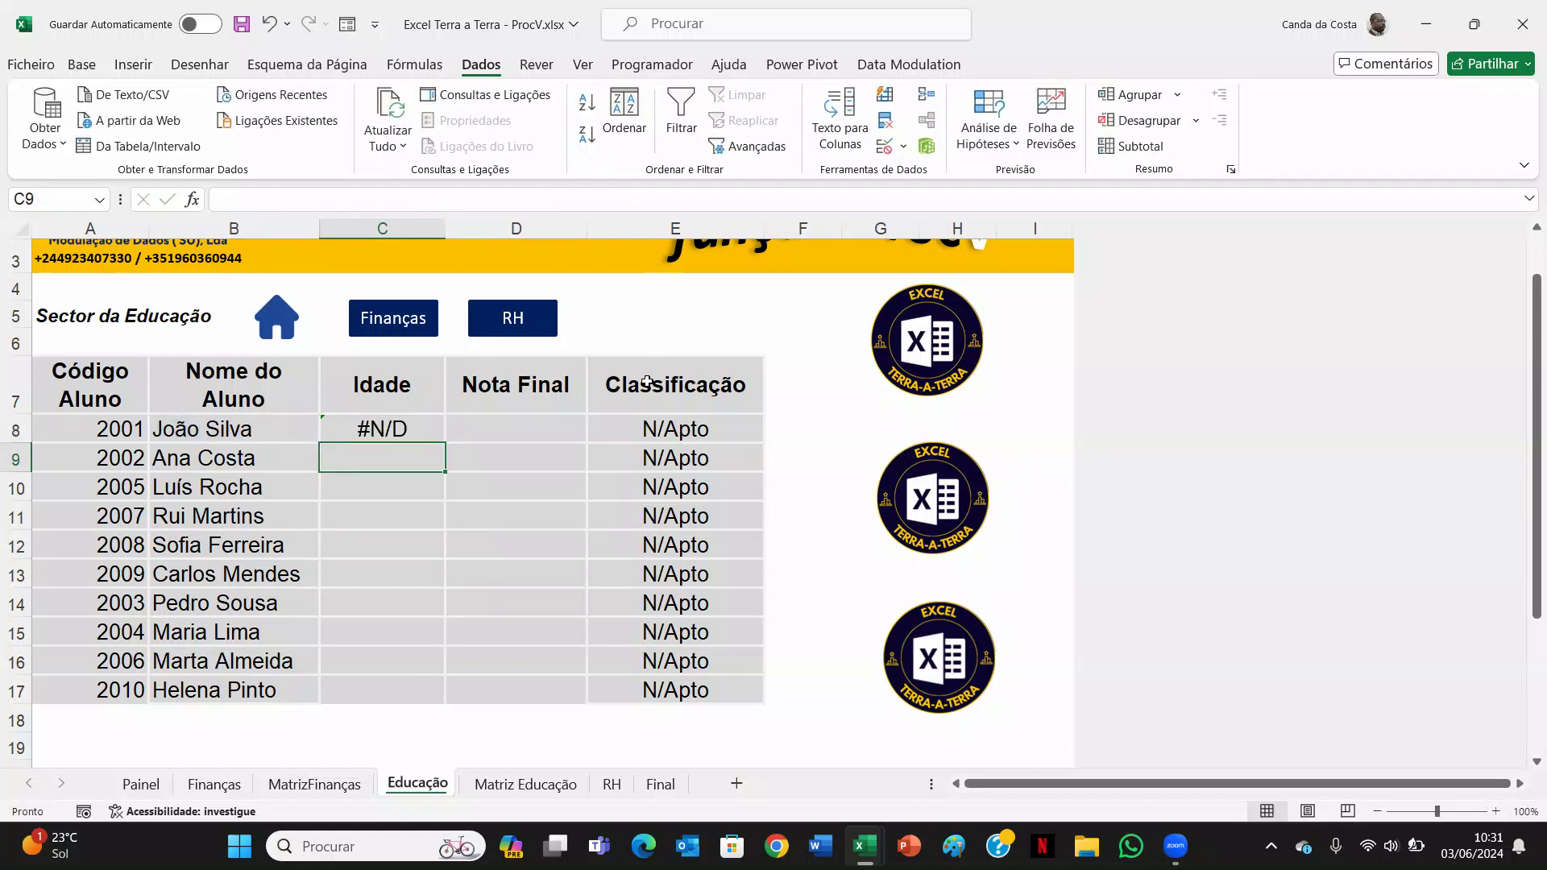
# Change the lookup value of the PROCV formula in C8 to A8.
pyautogui.click(407, 435)
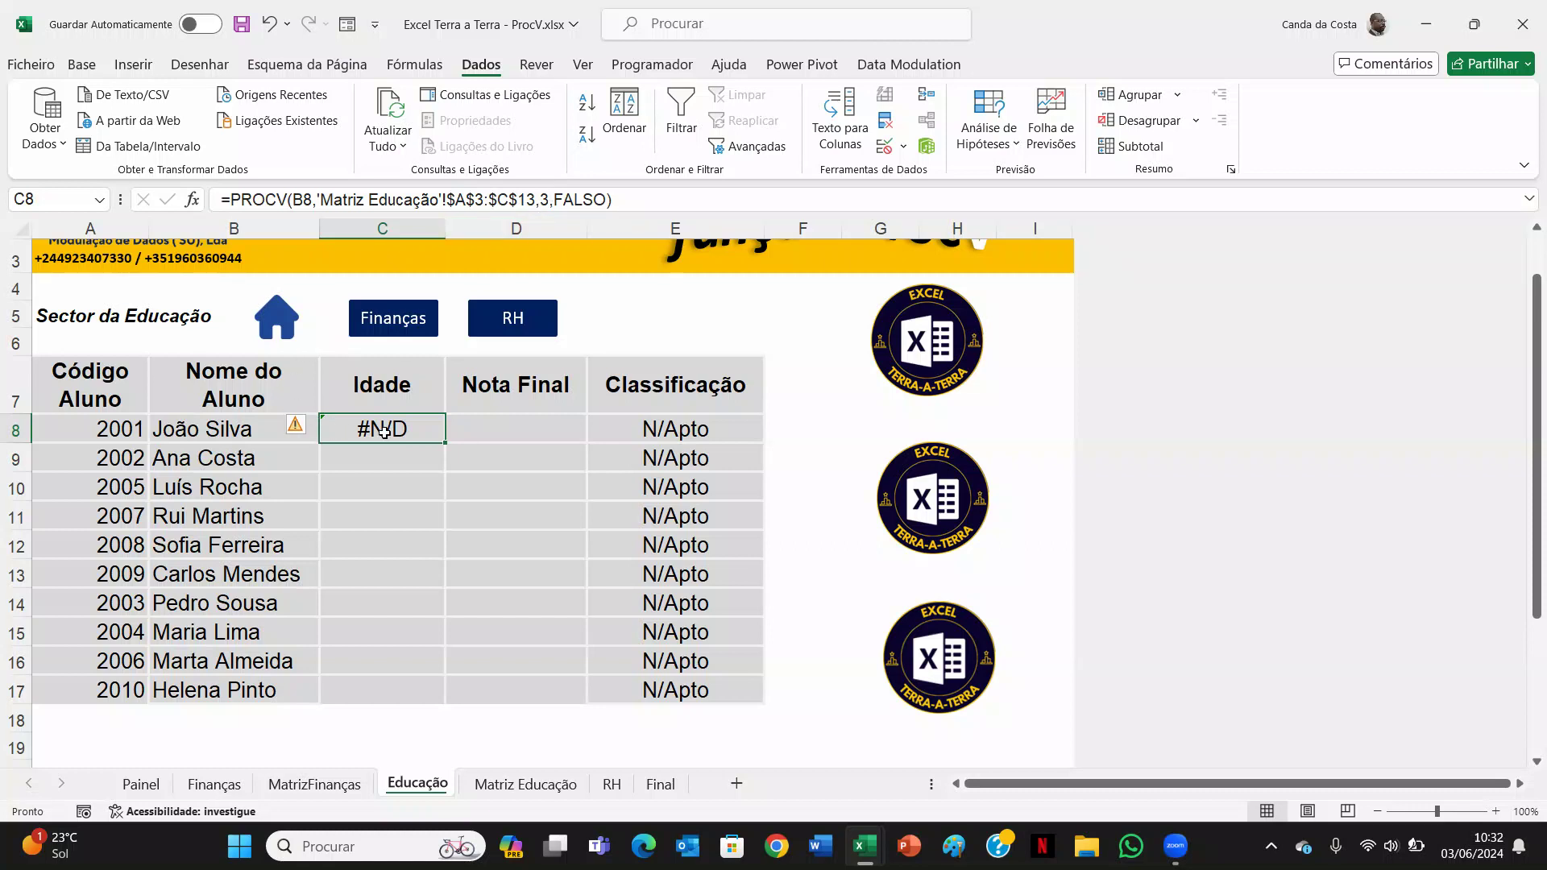
pyautogui.click(302, 196)
pyautogui.press('BackSpace')
pyautogui.write('a')
pyautogui.press('BackSpace')
pyautogui.write('A')
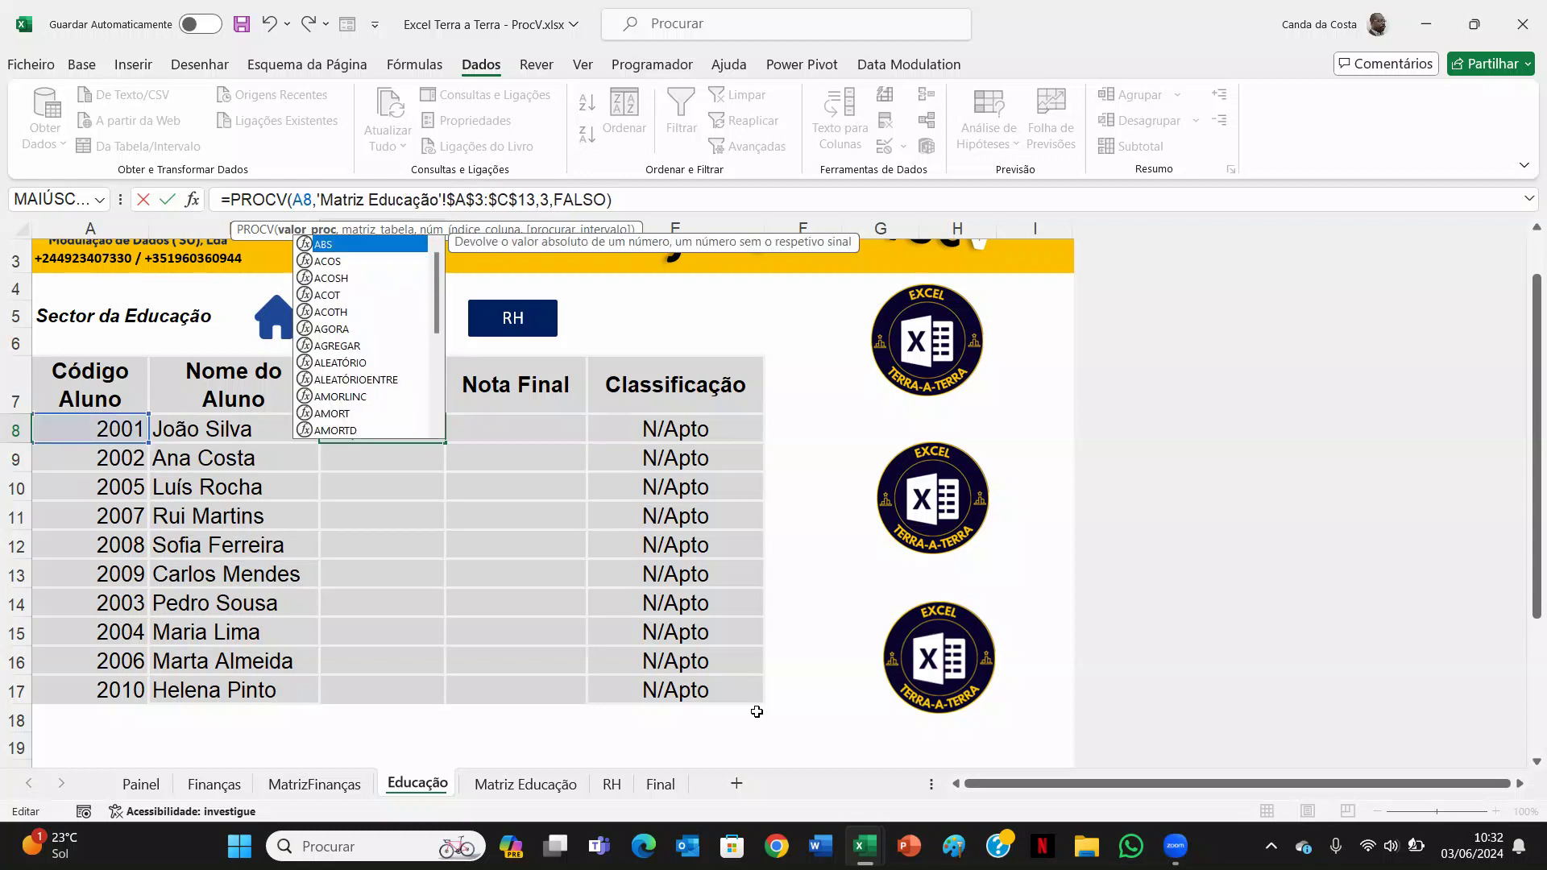
pyautogui.press('Return')
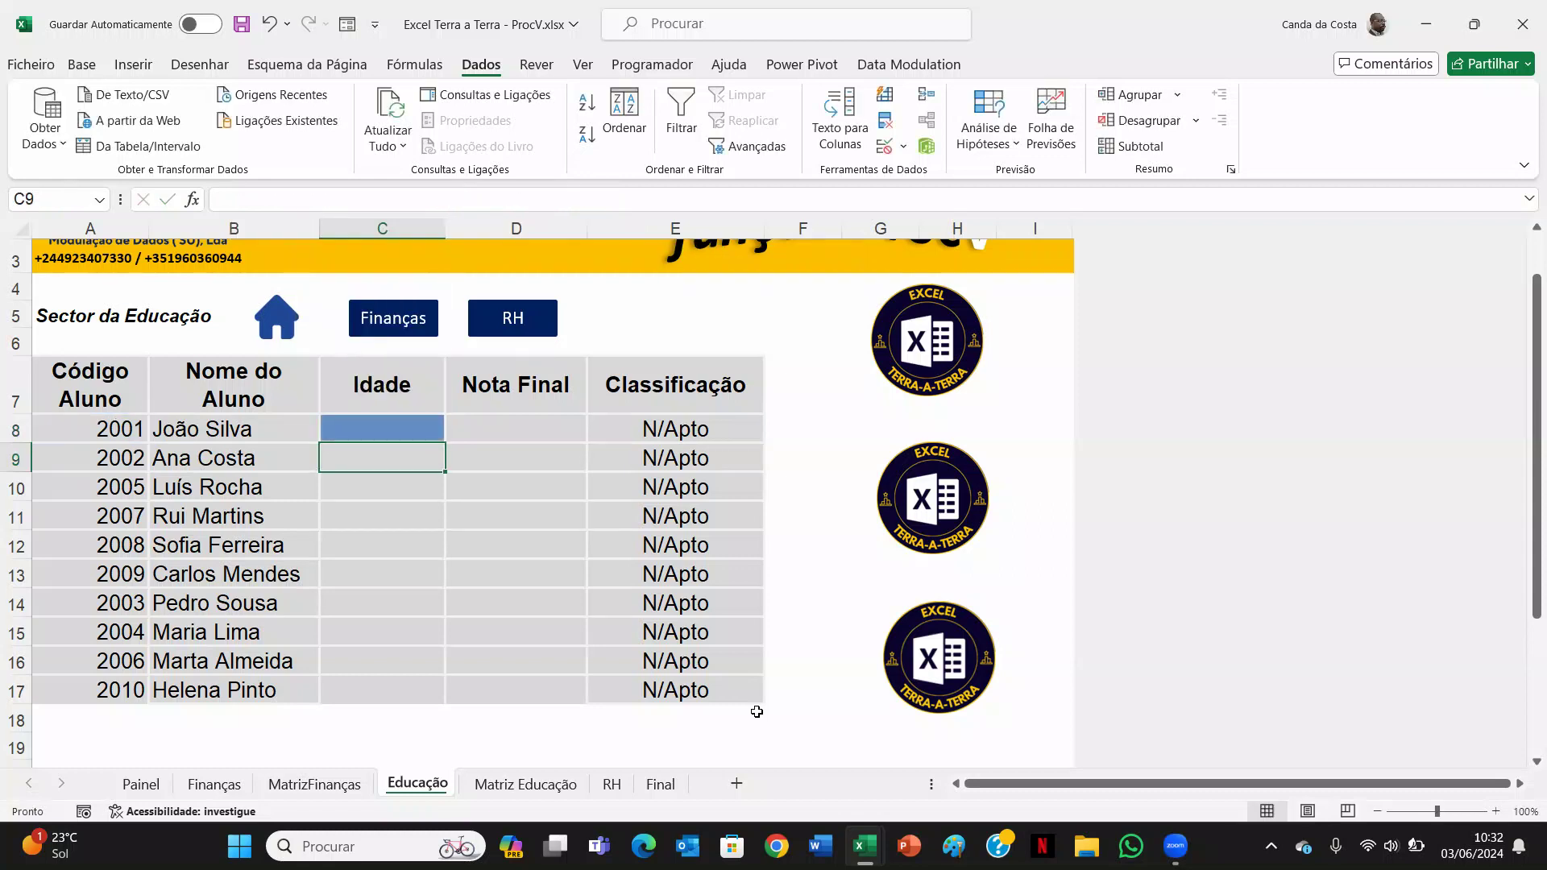
# Clear the conditional formatting rules from the entire Educação sheet.
pyautogui.click(368, 429)
pyautogui.moveTo(379, 420); pyautogui.dragTo(568, 687)
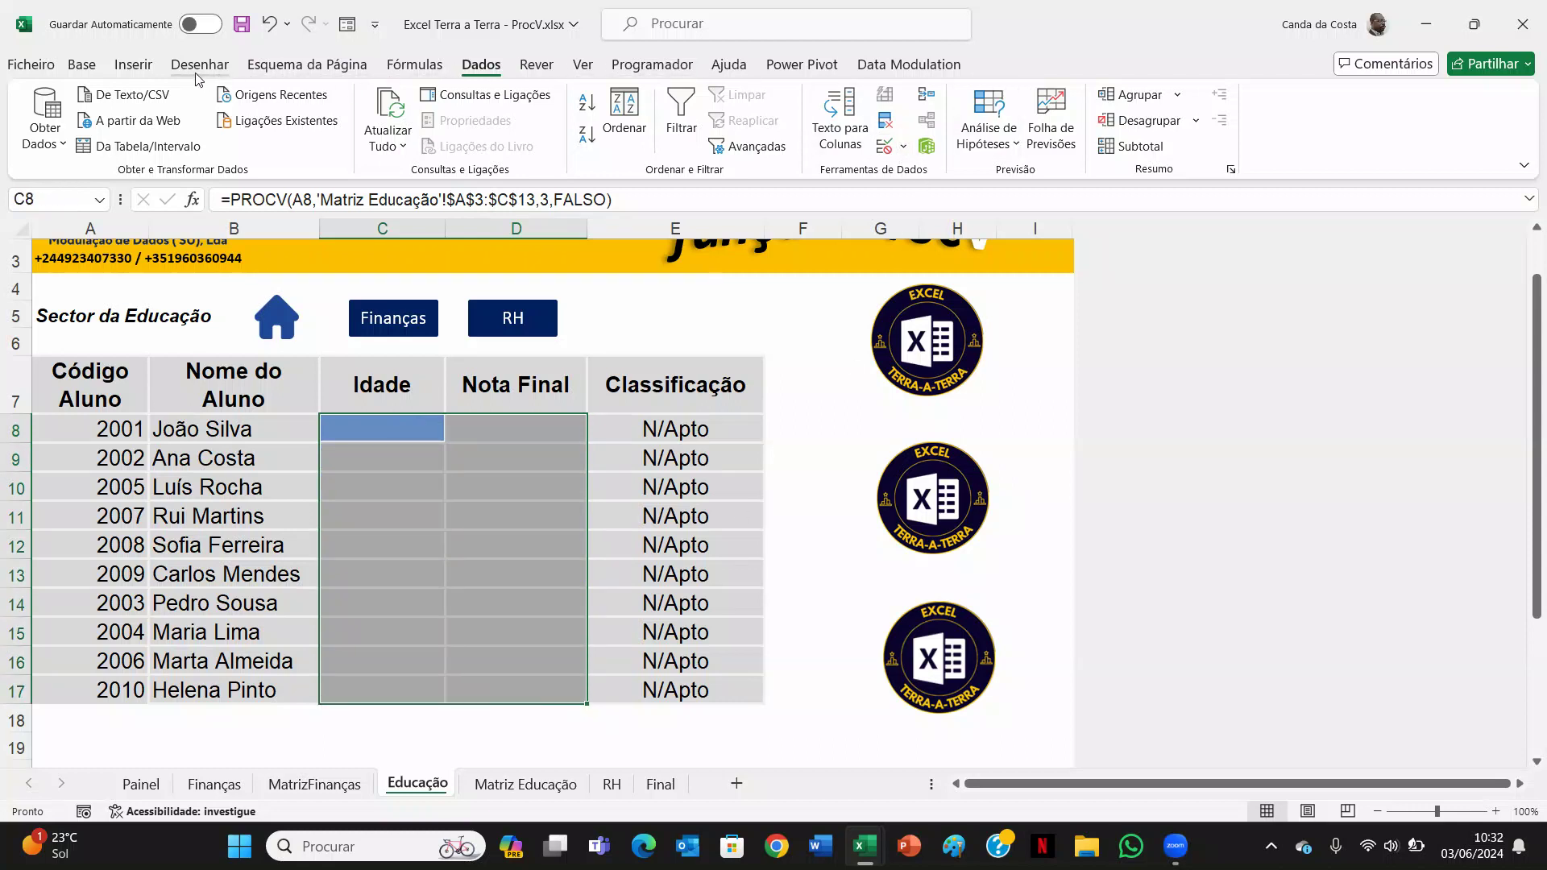
pyautogui.click(81, 64)
pyautogui.click(892, 151)
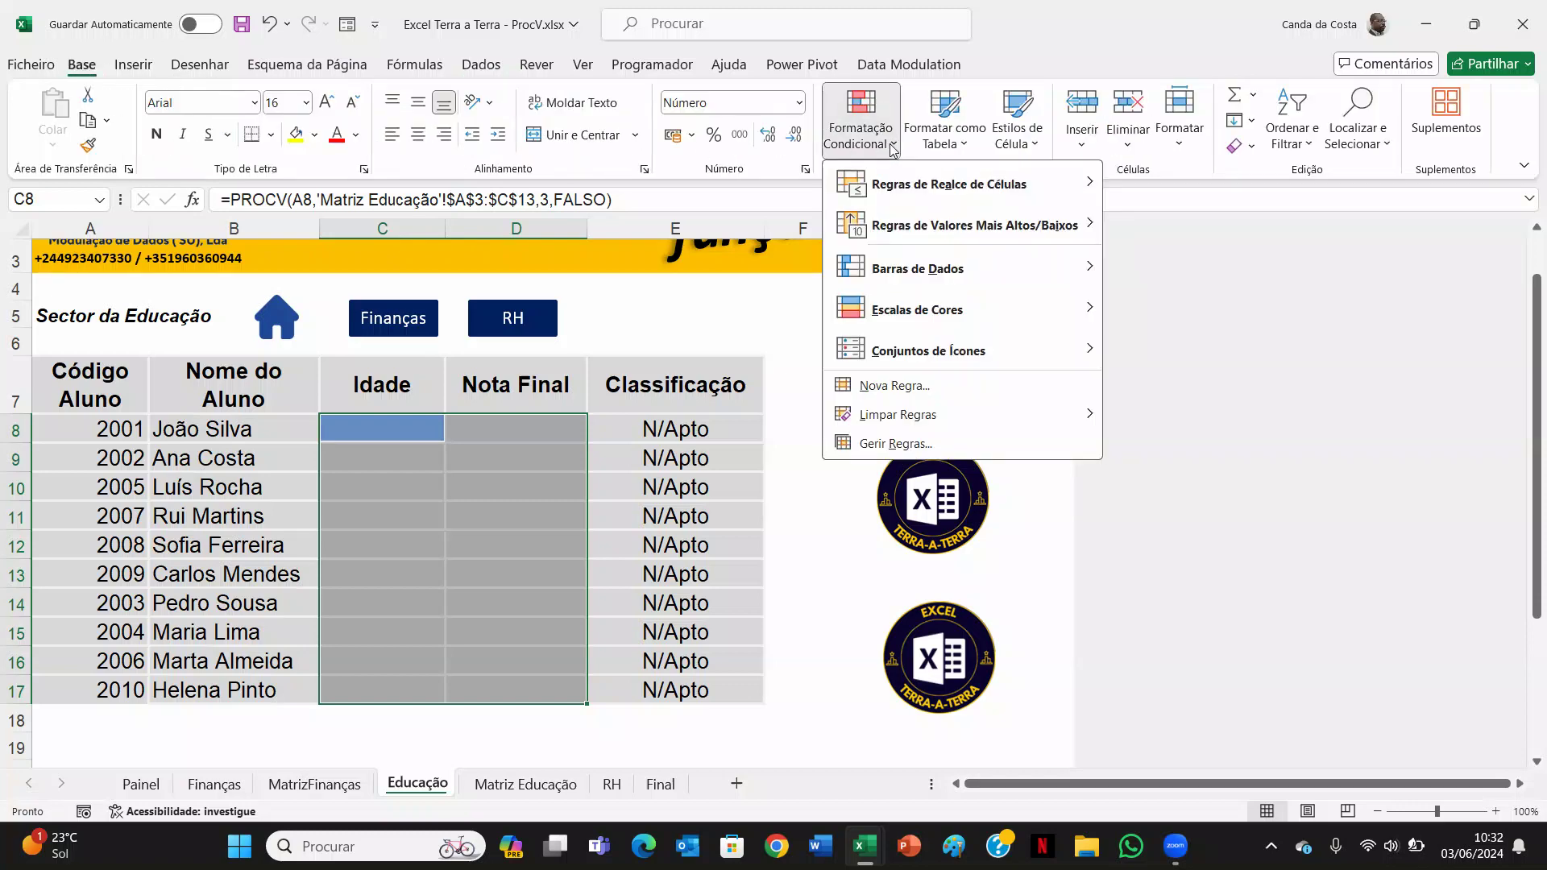
pyautogui.moveTo(962, 421)
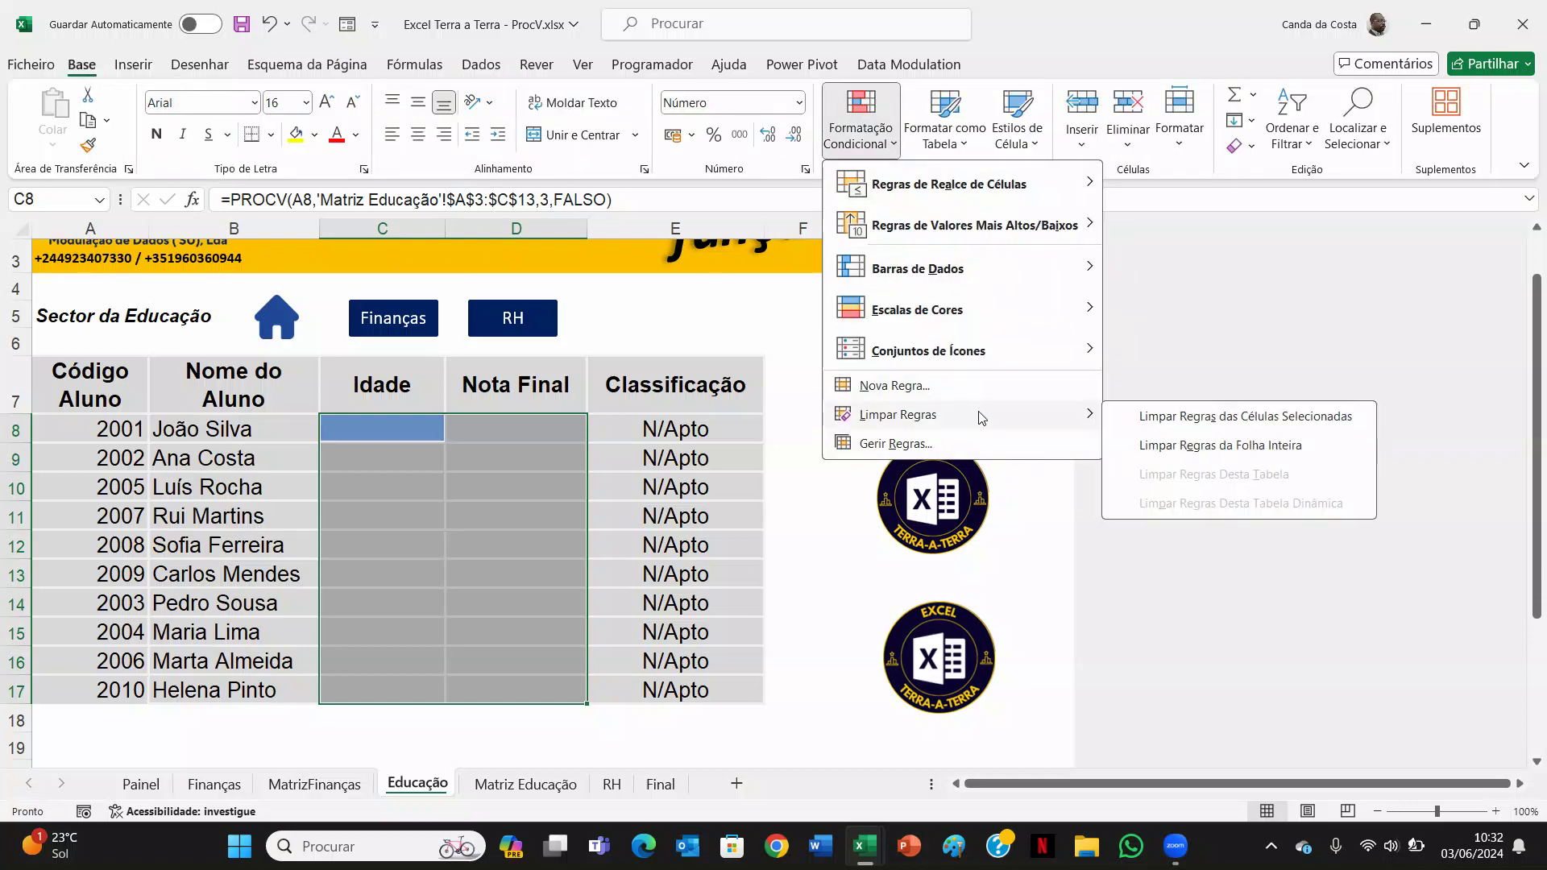
pyautogui.click(1180, 447)
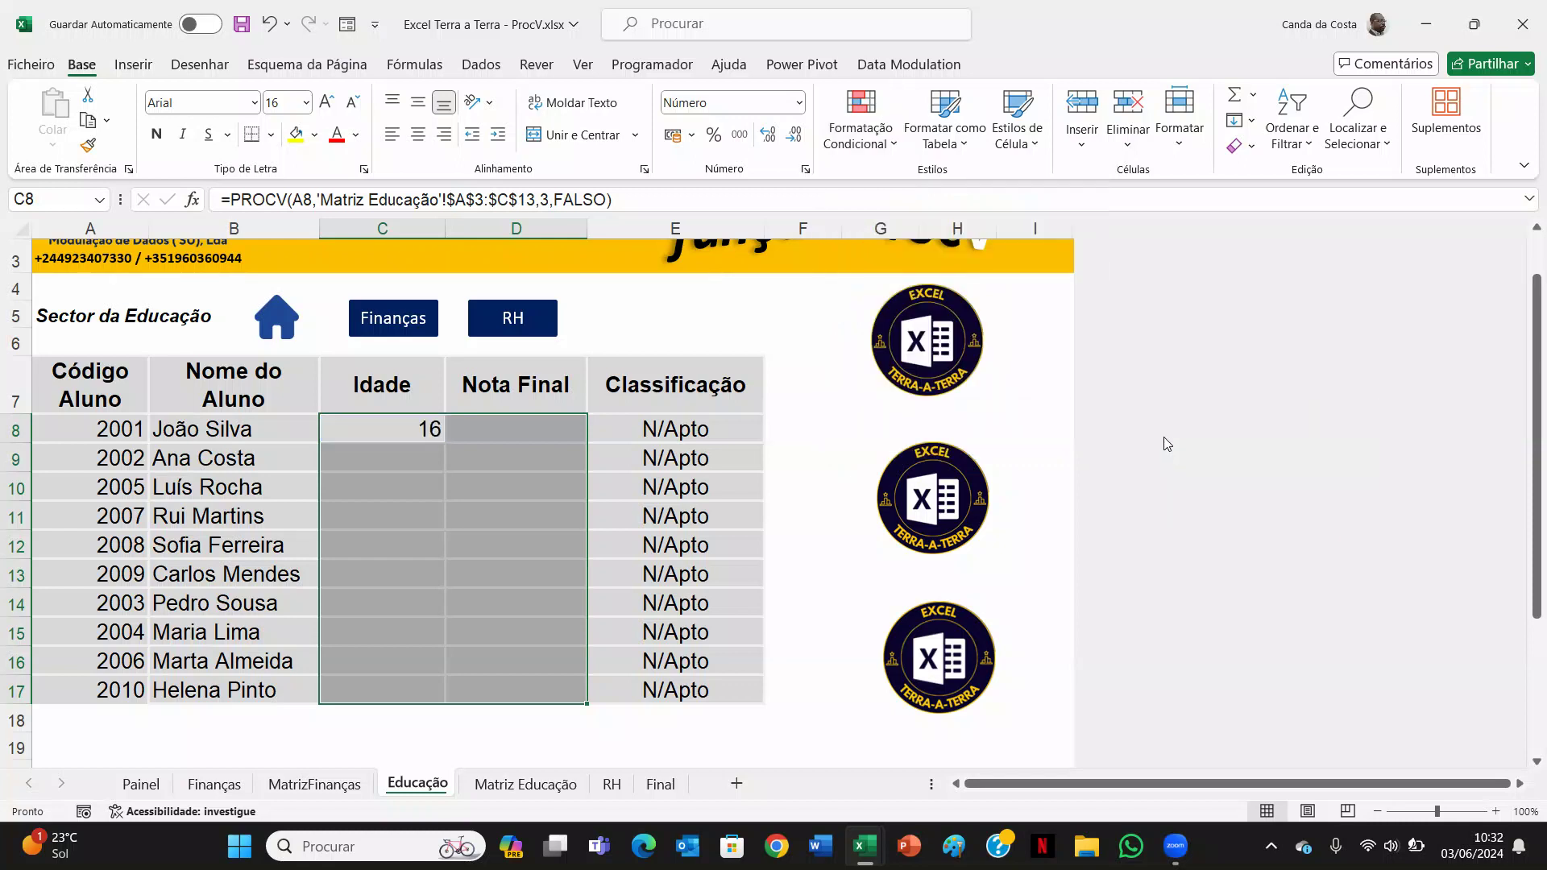
# Clear the conditional formatting rules from the selected Idade and Nota Final cells C8:D17.
pyautogui.click(508, 428)
pyautogui.click(386, 429)
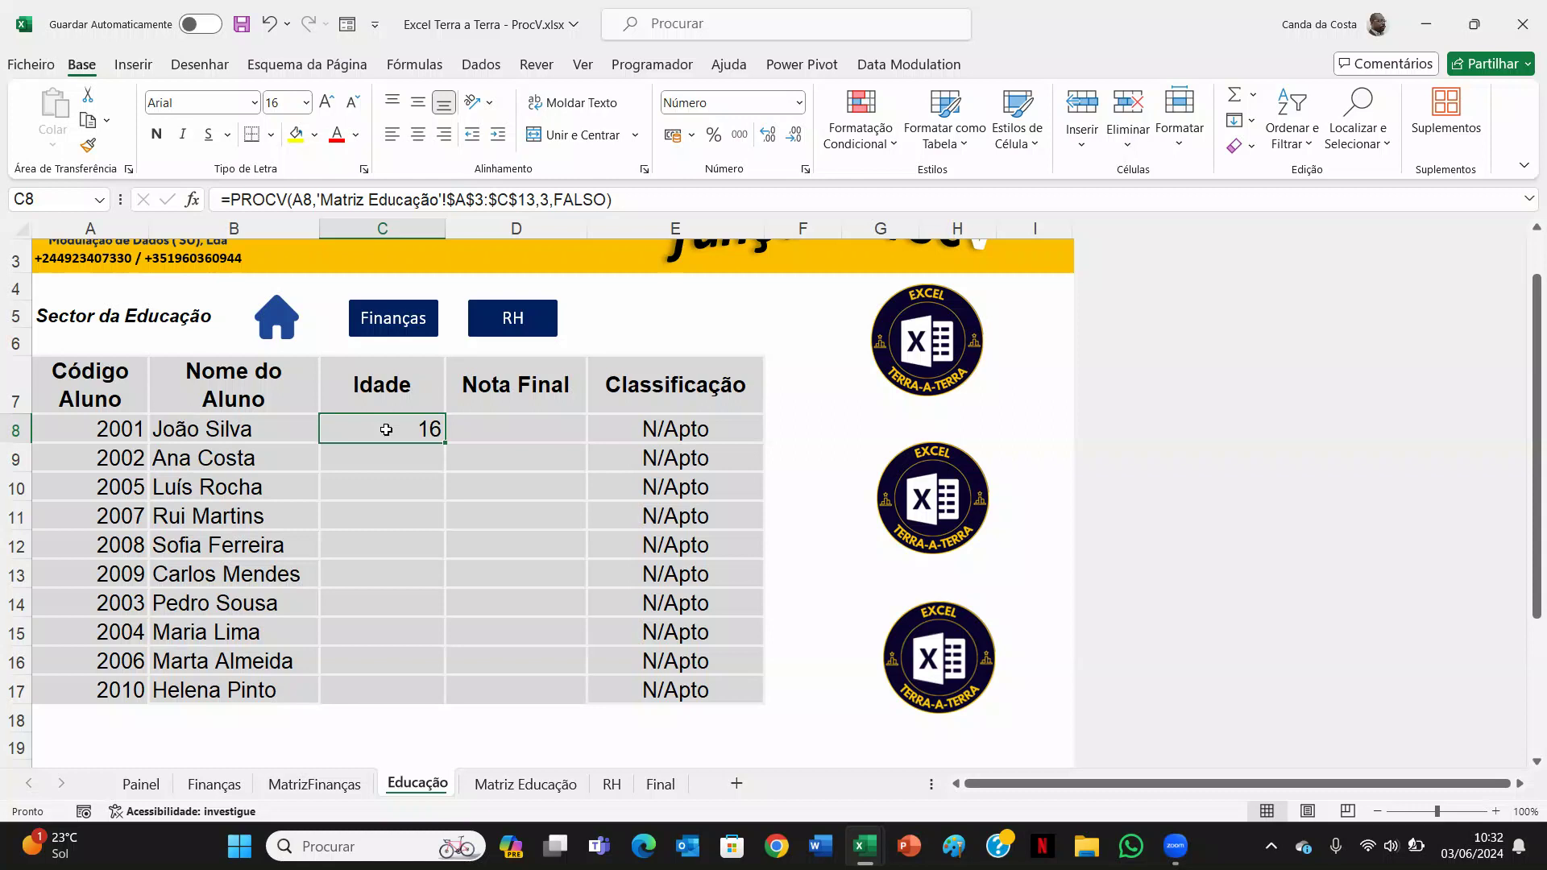
pyautogui.moveTo(386, 430); pyautogui.dragTo(519, 677)
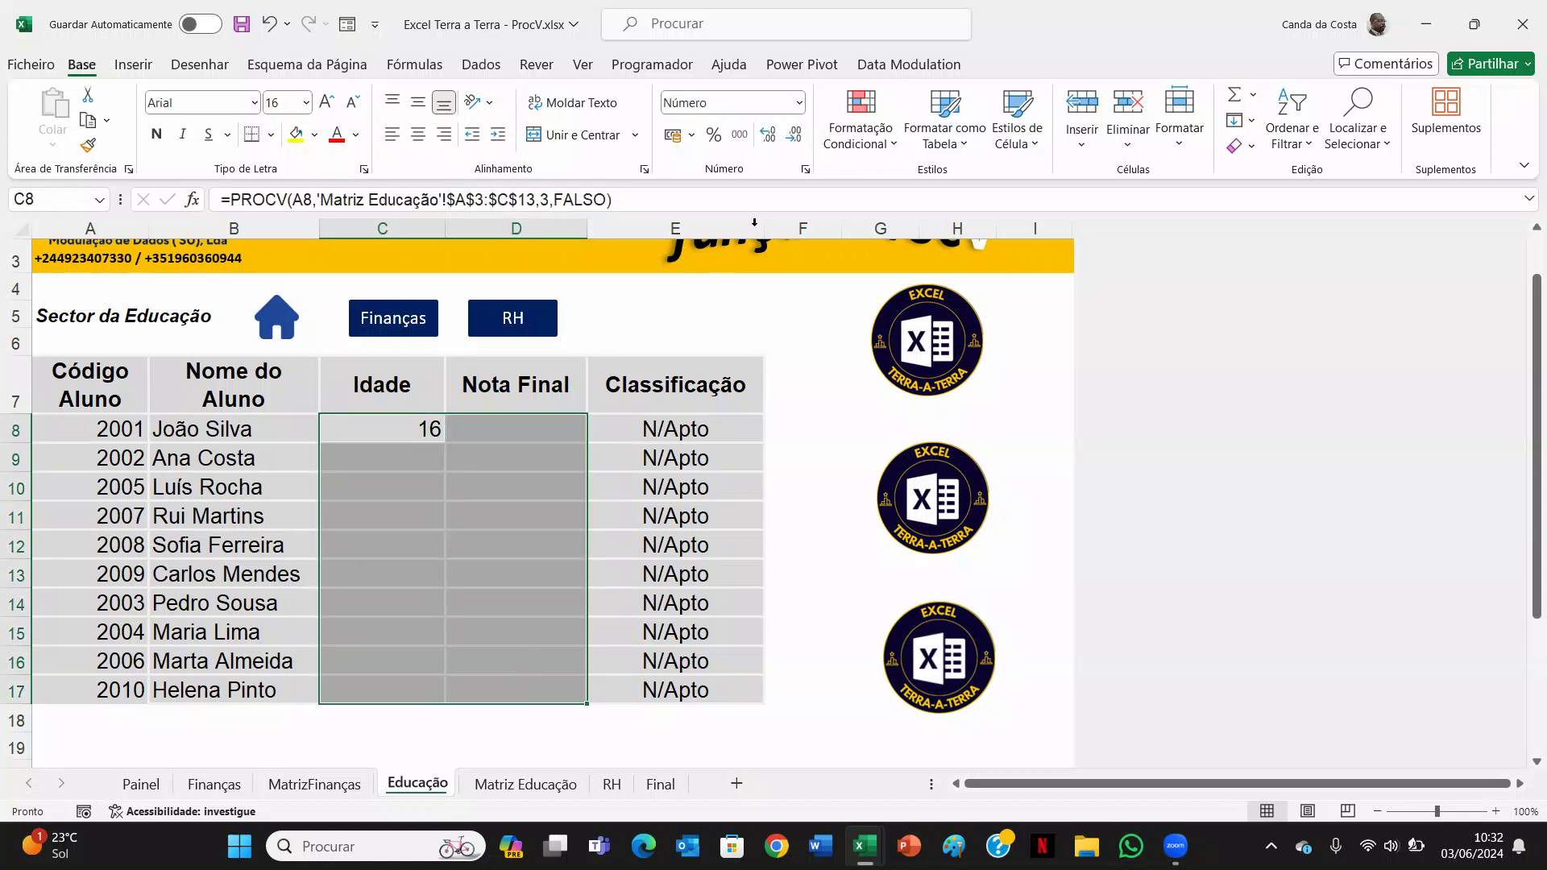
pyautogui.click(891, 151)
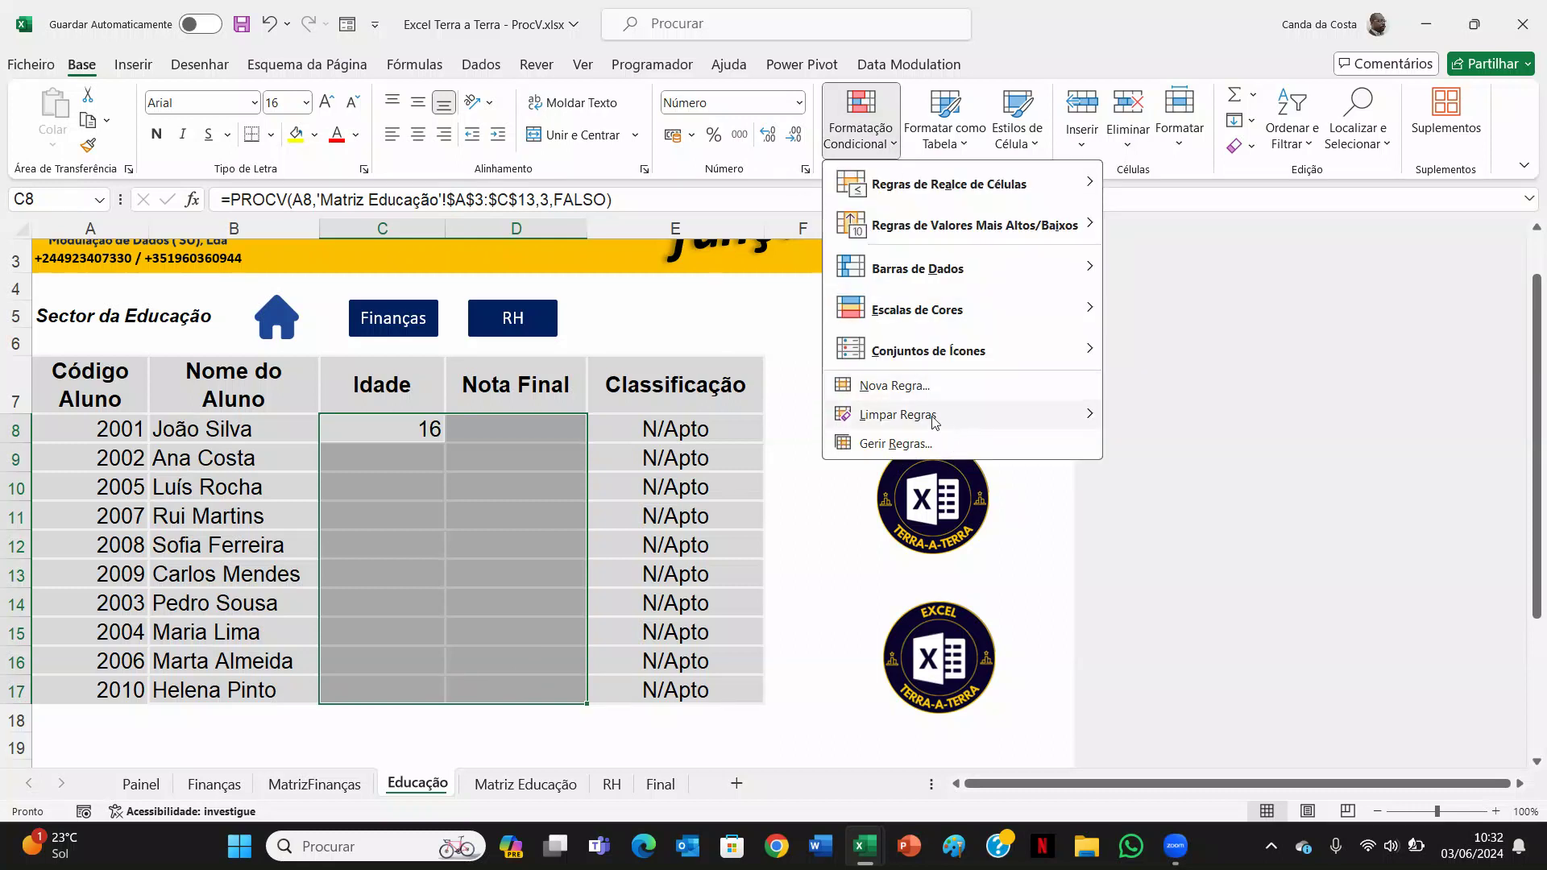
pyautogui.moveTo(934, 421)
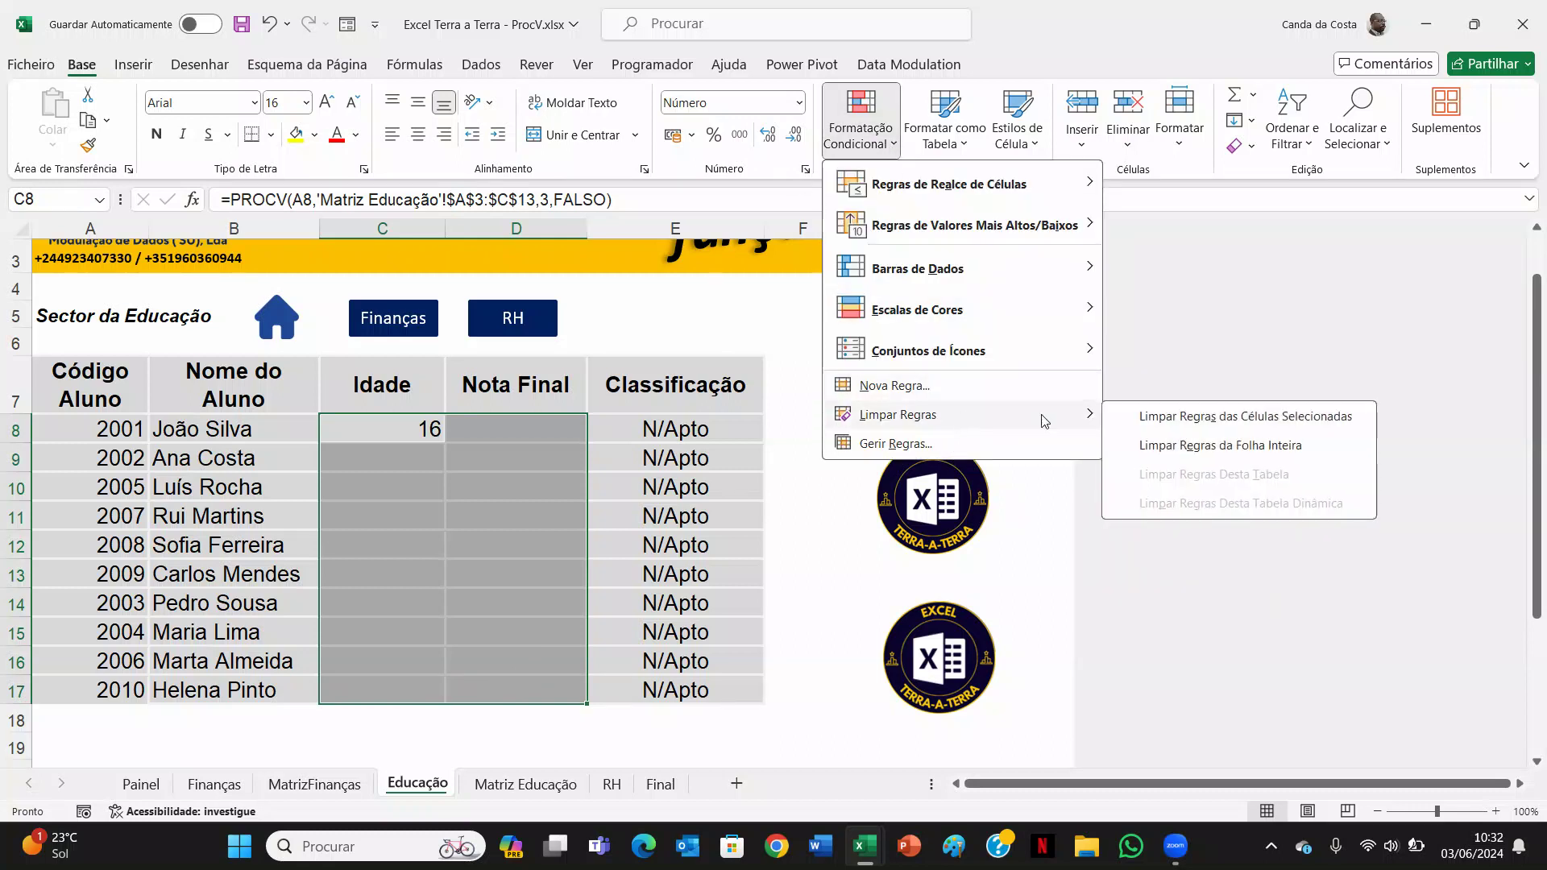
pyautogui.click(1220, 422)
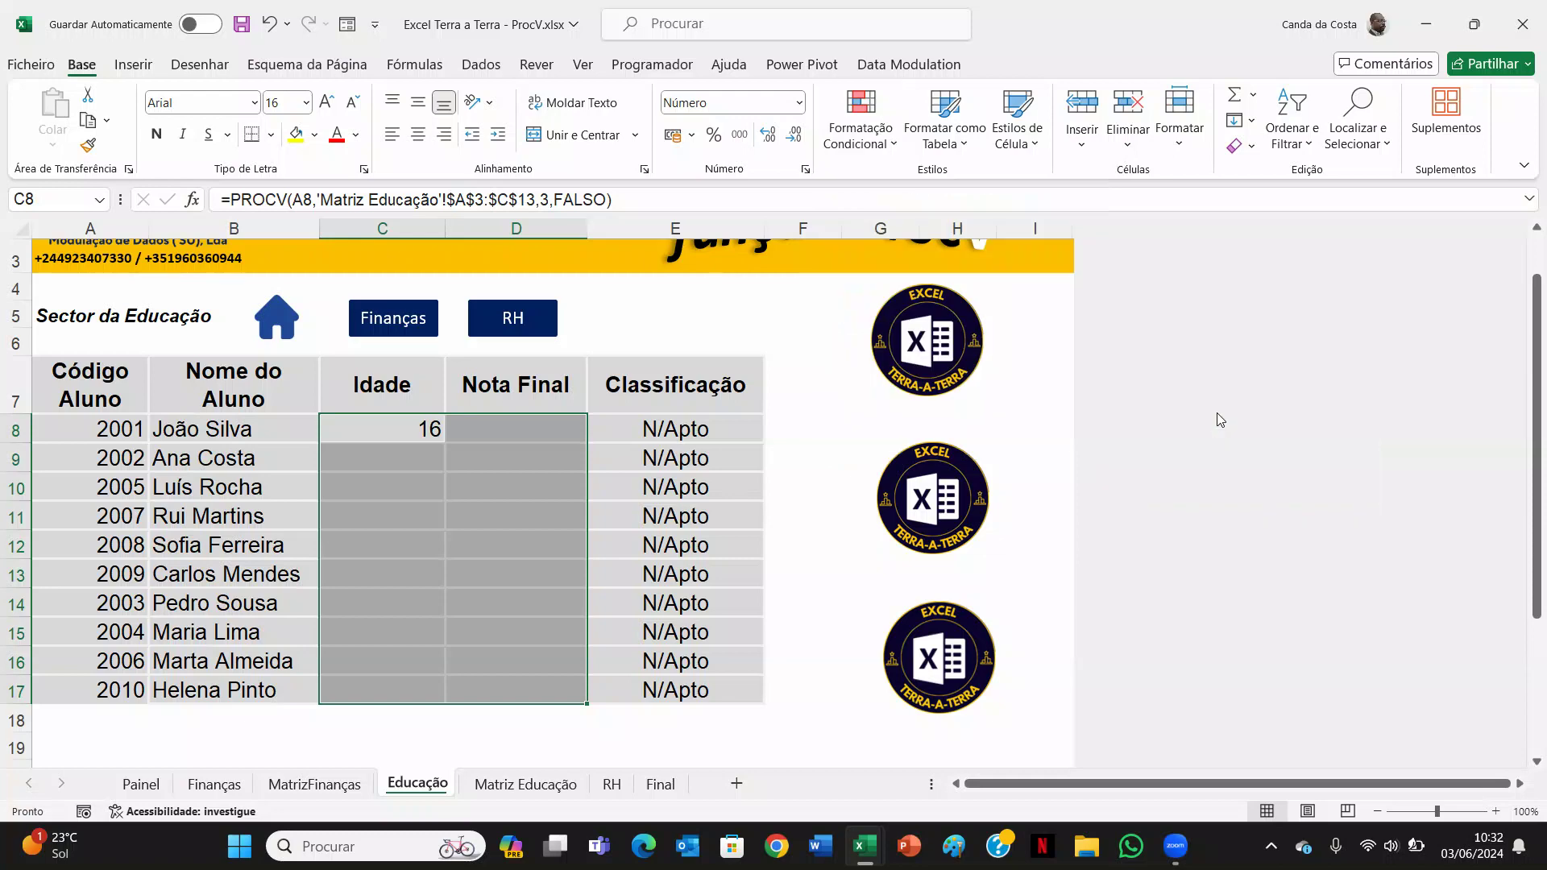
# Check the data validation settings of C8:D17 and accept them with the Qualquer valor criterion.
pyautogui.click(487, 66)
pyautogui.click(904, 149)
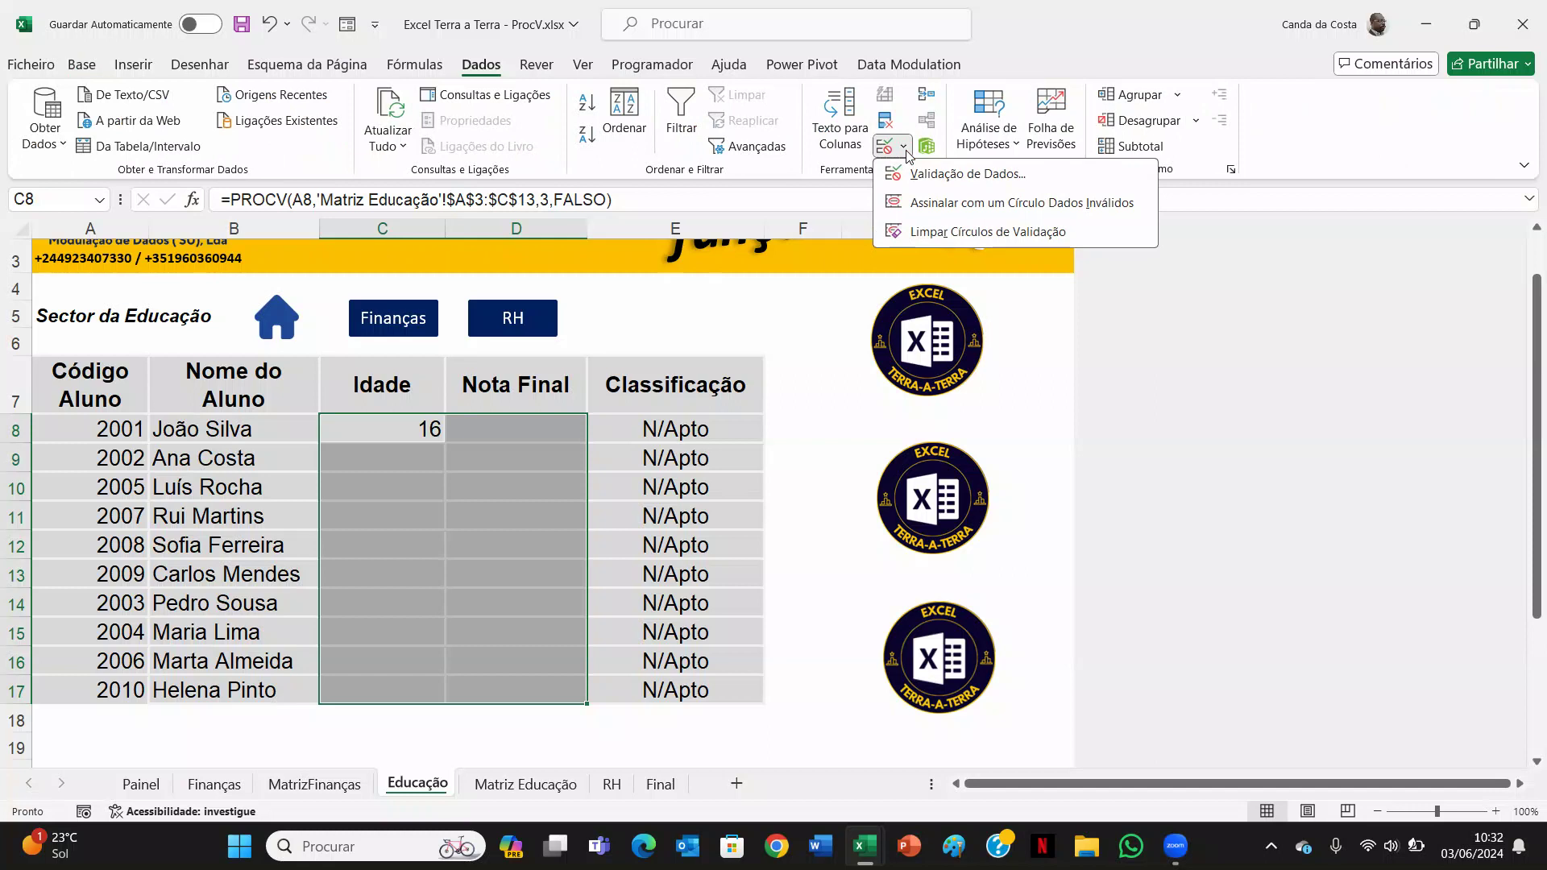
pyautogui.click(931, 175)
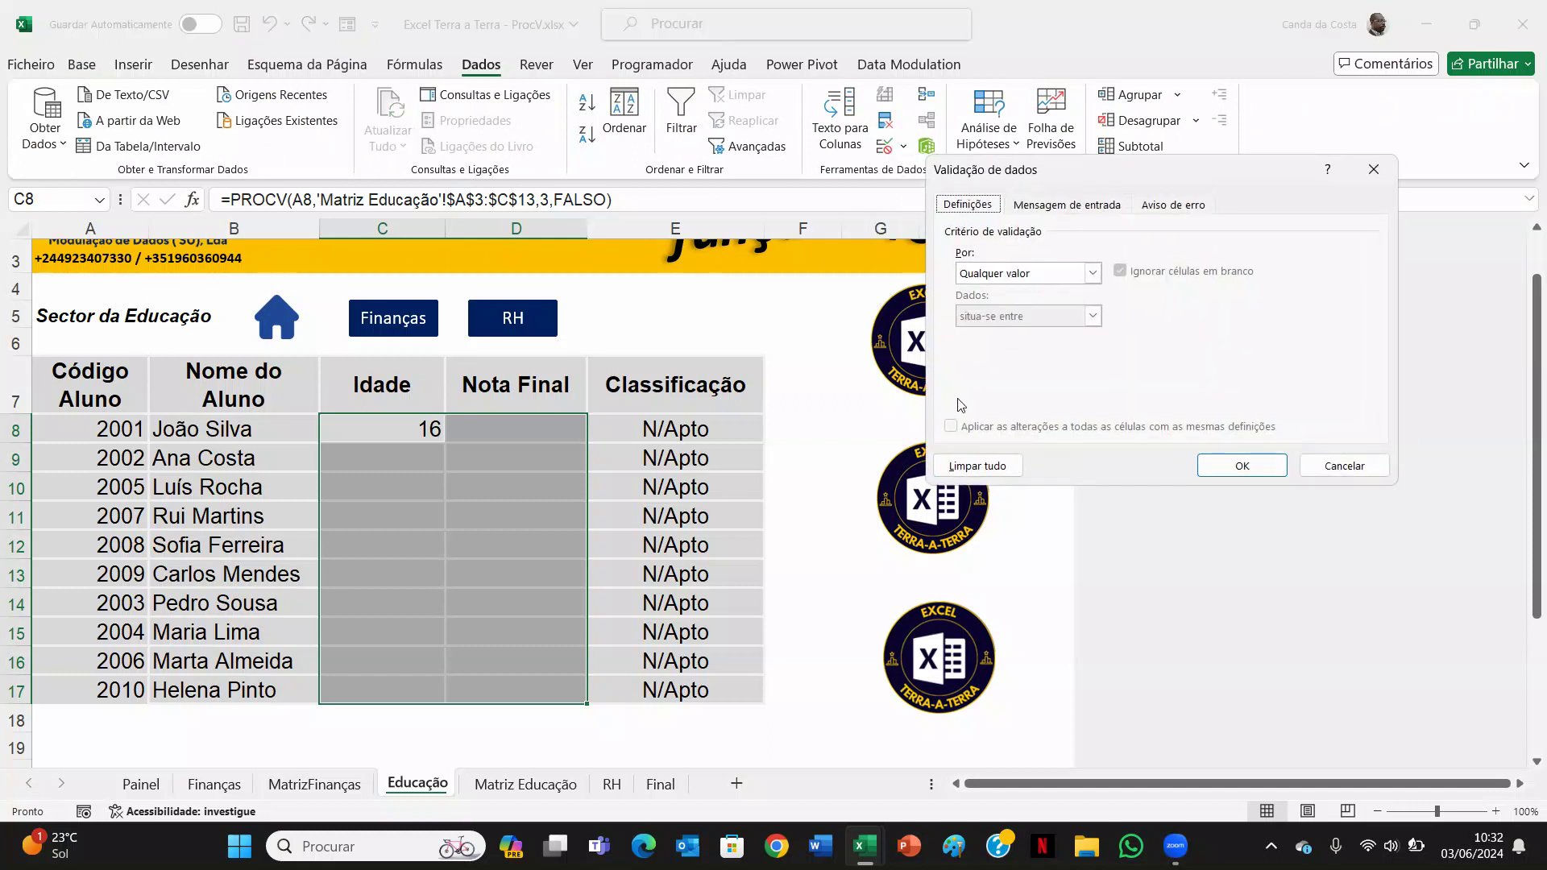
pyautogui.click(1236, 465)
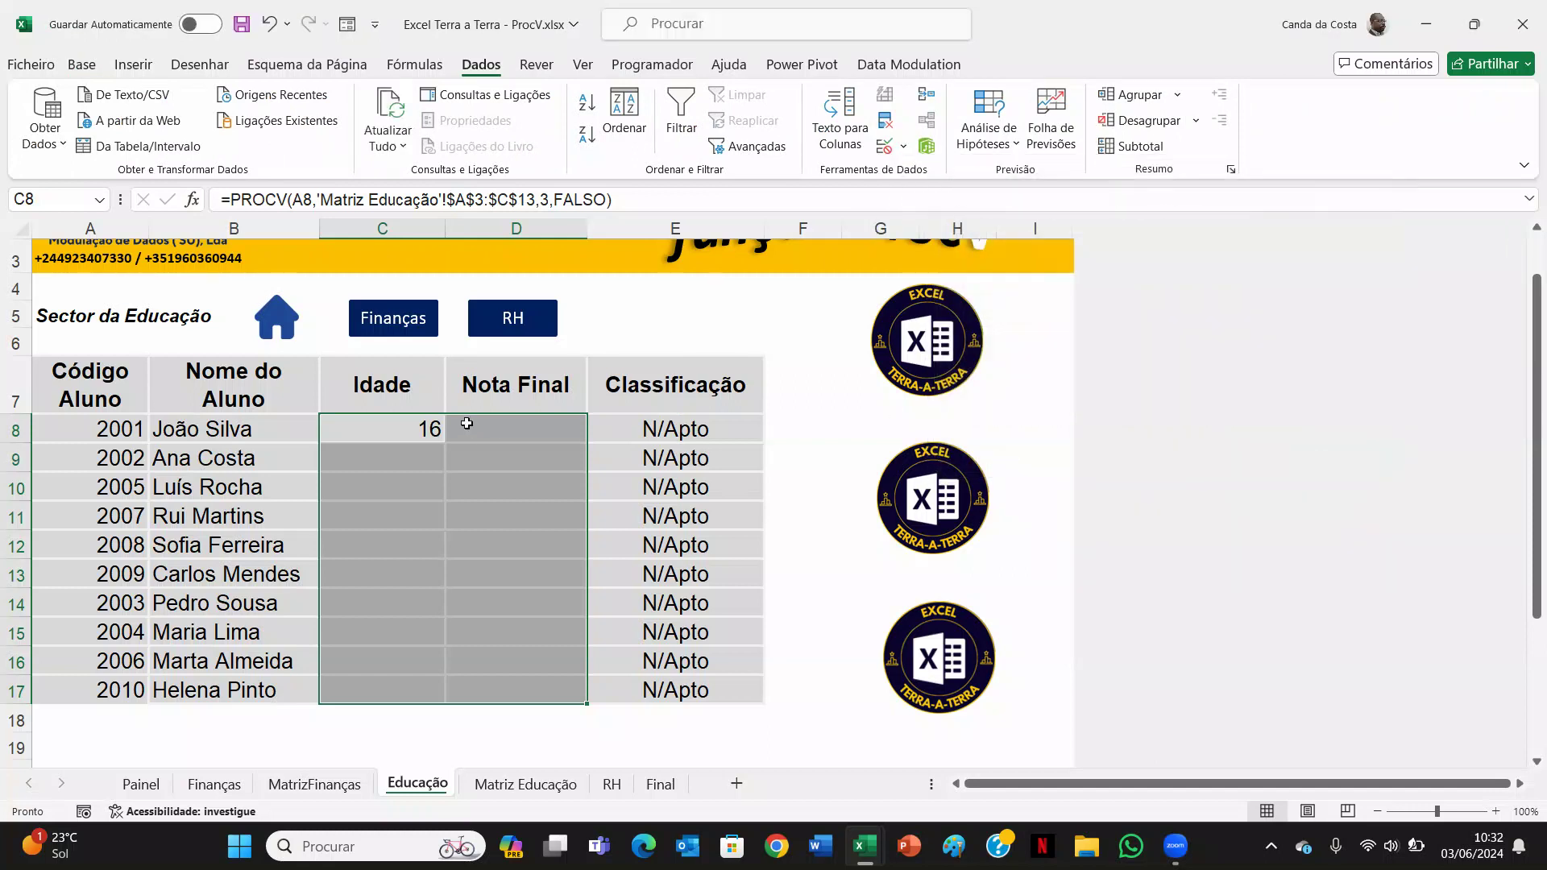
# Fill the PROCV formula from C8 down the Idade column to C17.
pyautogui.click(467, 423)
pyautogui.click(390, 431)
pyautogui.doubleClick(447, 445)
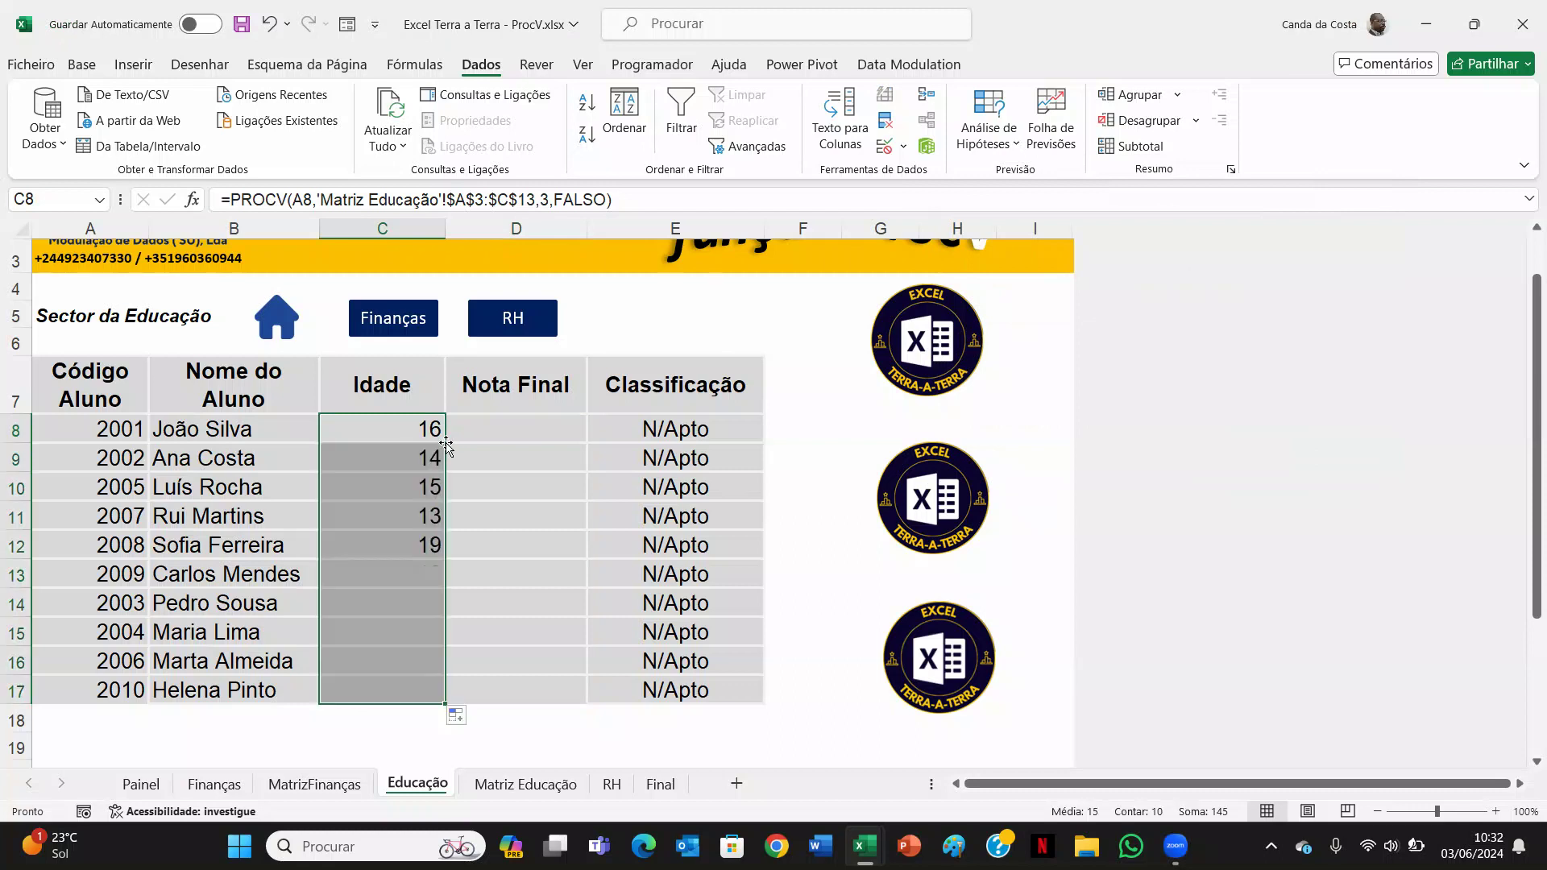
# Check the looked-up ages in the Idade column against the source table on the Matriz Educação sheet.
pyautogui.click(390, 432)
pyautogui.moveTo(388, 480); pyautogui.dragTo(403, 516)
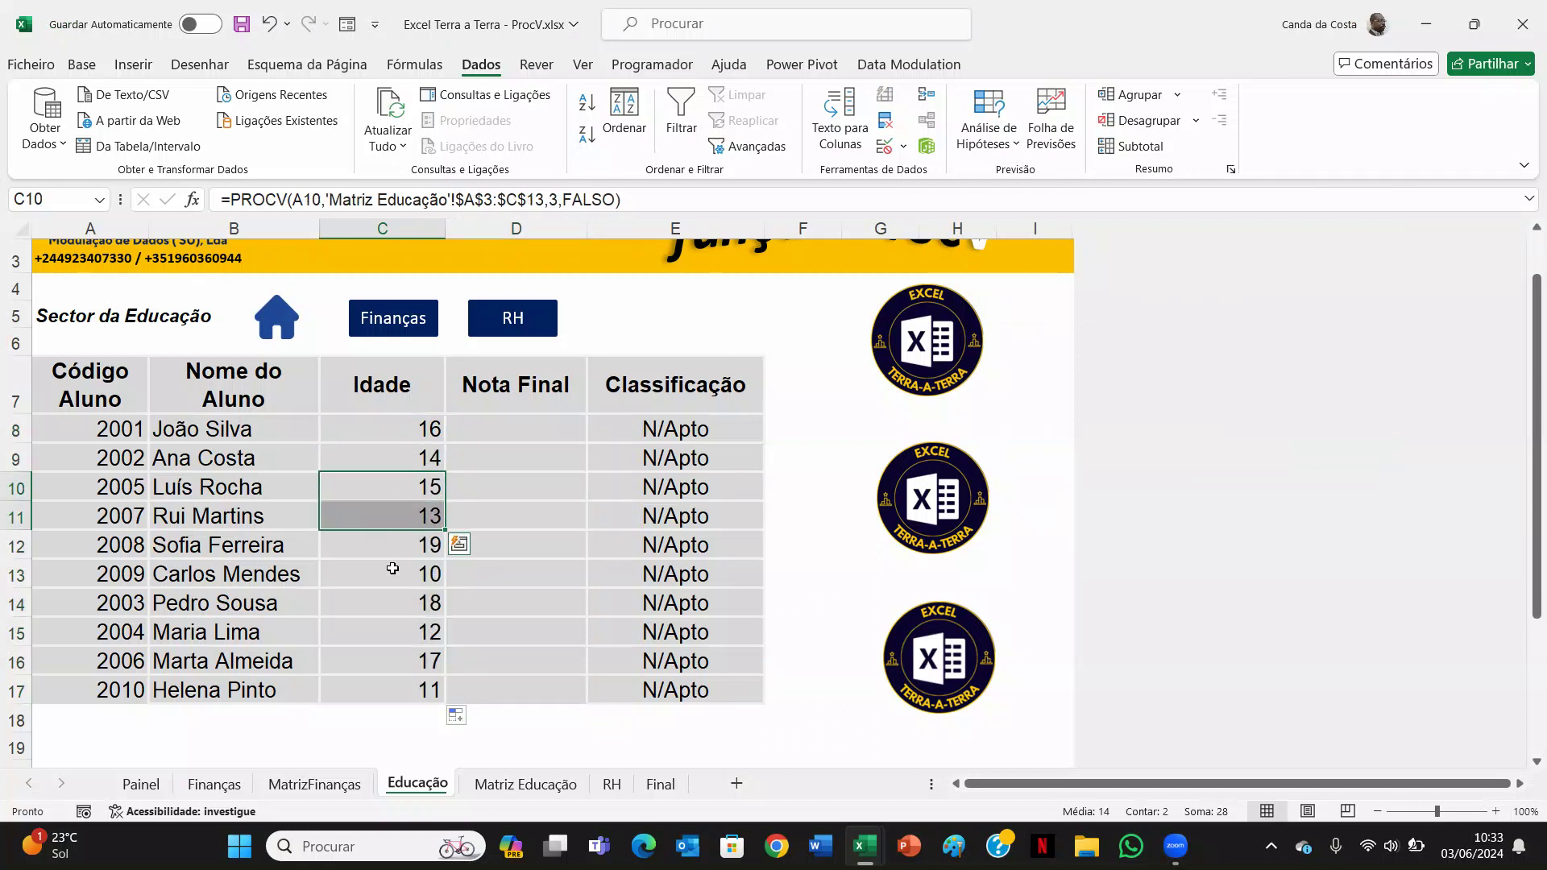
pyautogui.click(384, 427)
pyautogui.click(408, 545)
pyautogui.click(407, 606)
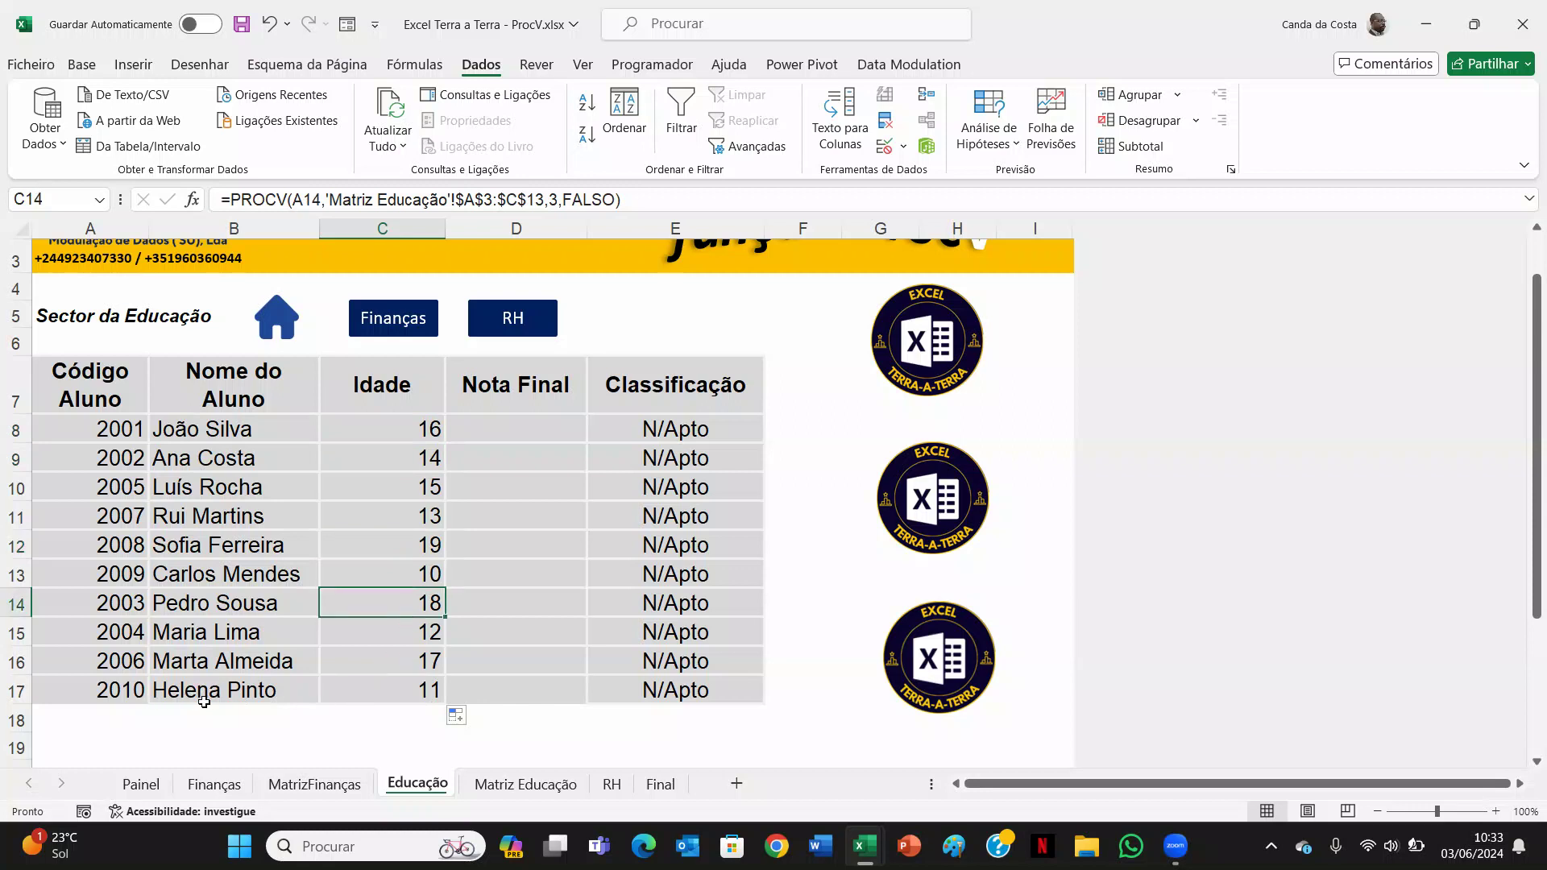
pyautogui.click(391, 688)
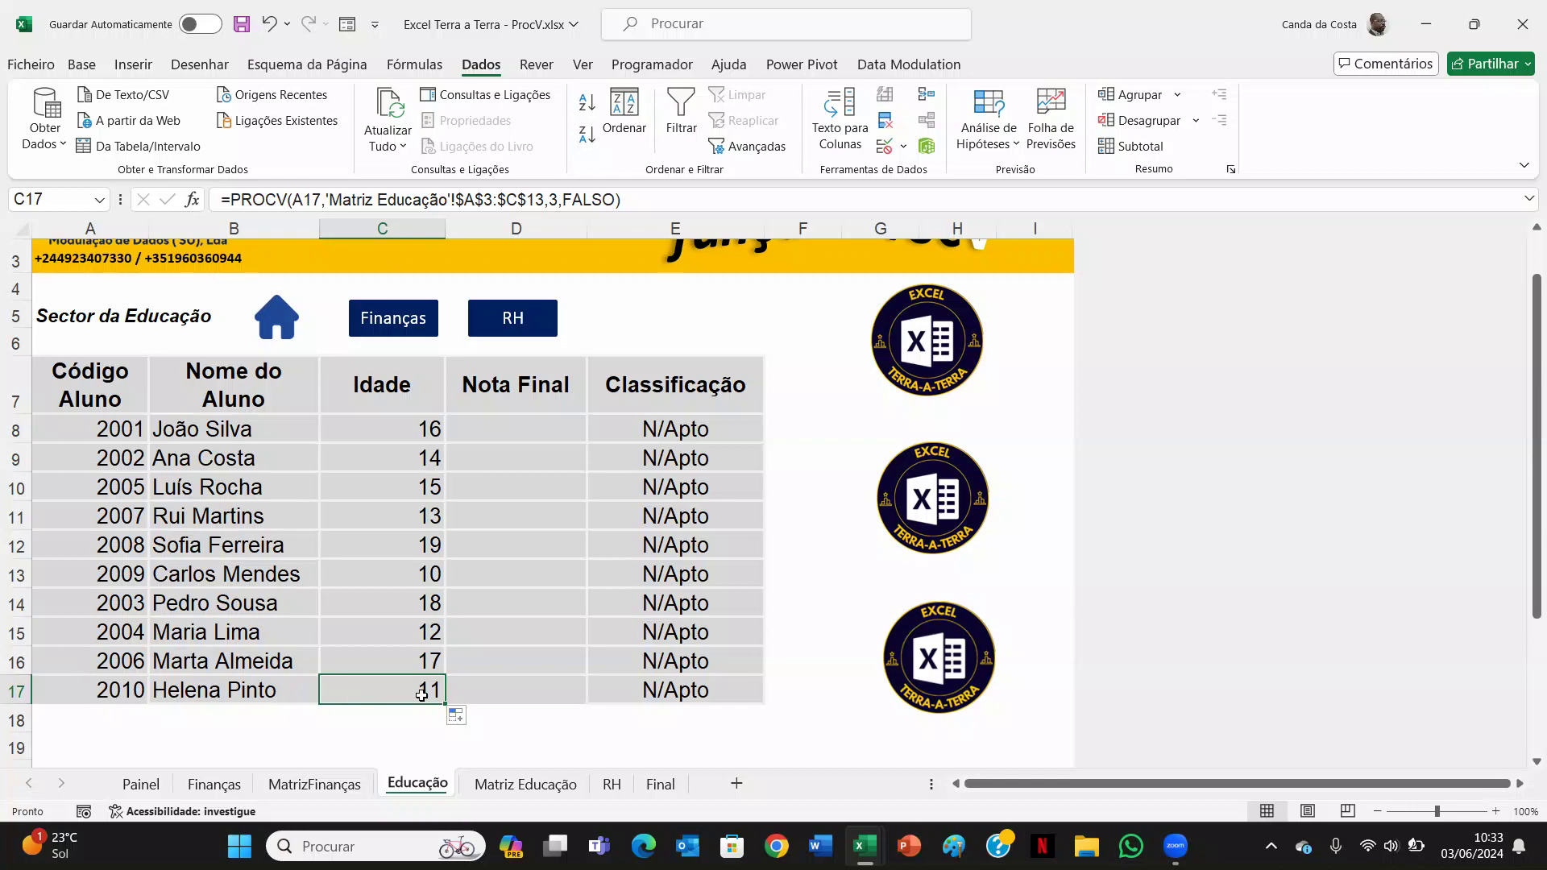
pyautogui.click(519, 785)
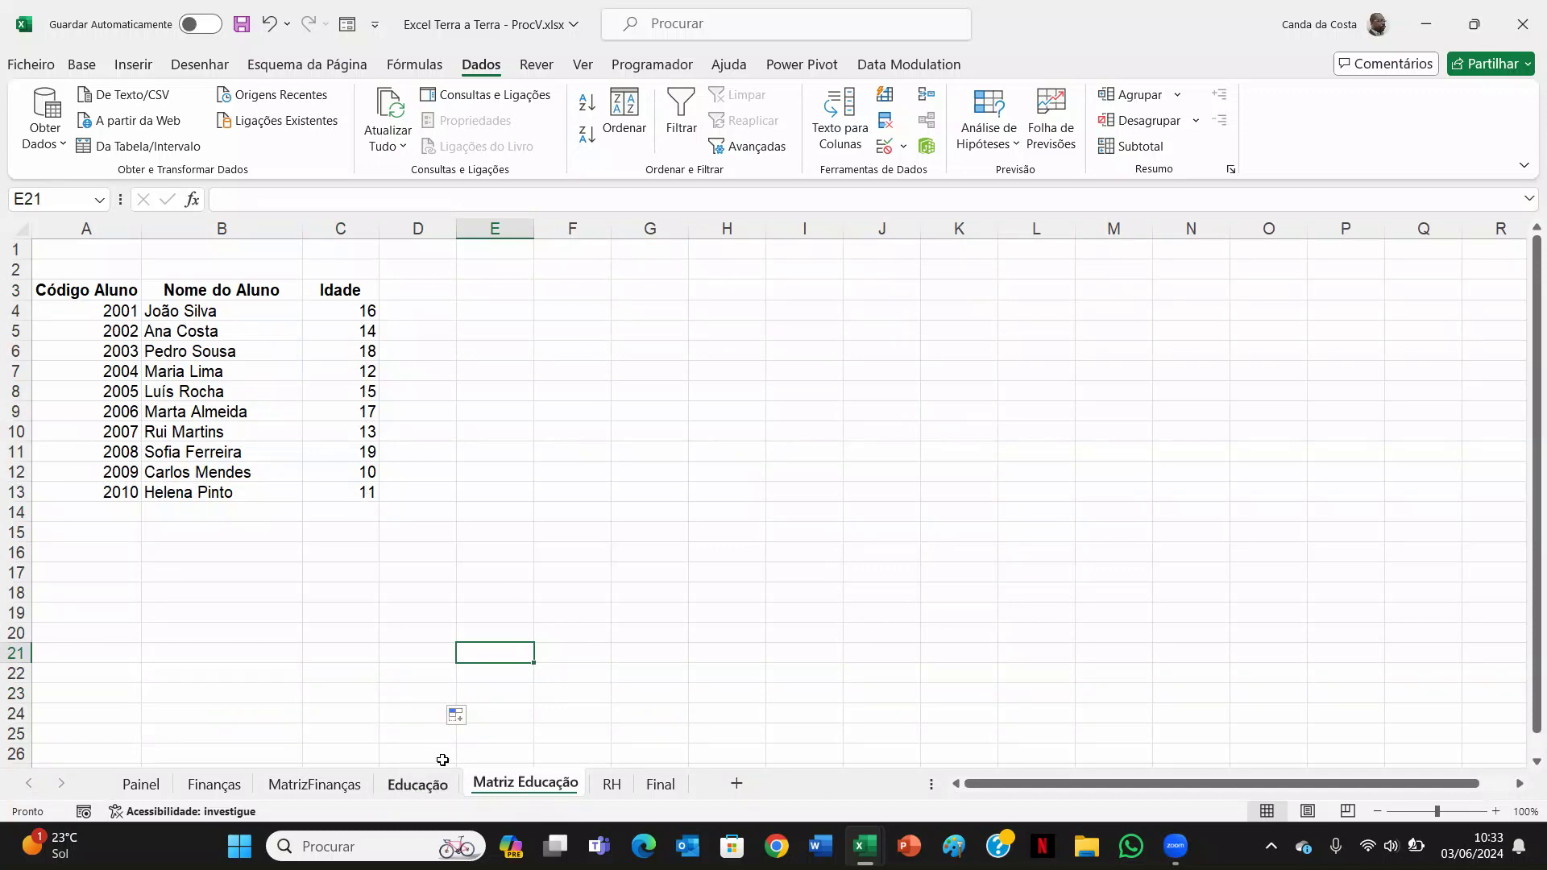
# Enter the Nota Final grades 10, 11, 9, 13, 16, 8, 11, 15, 9 and 12 in D8:D17 of the Educação sheet.
pyautogui.click(427, 781)
pyautogui.click(519, 427)
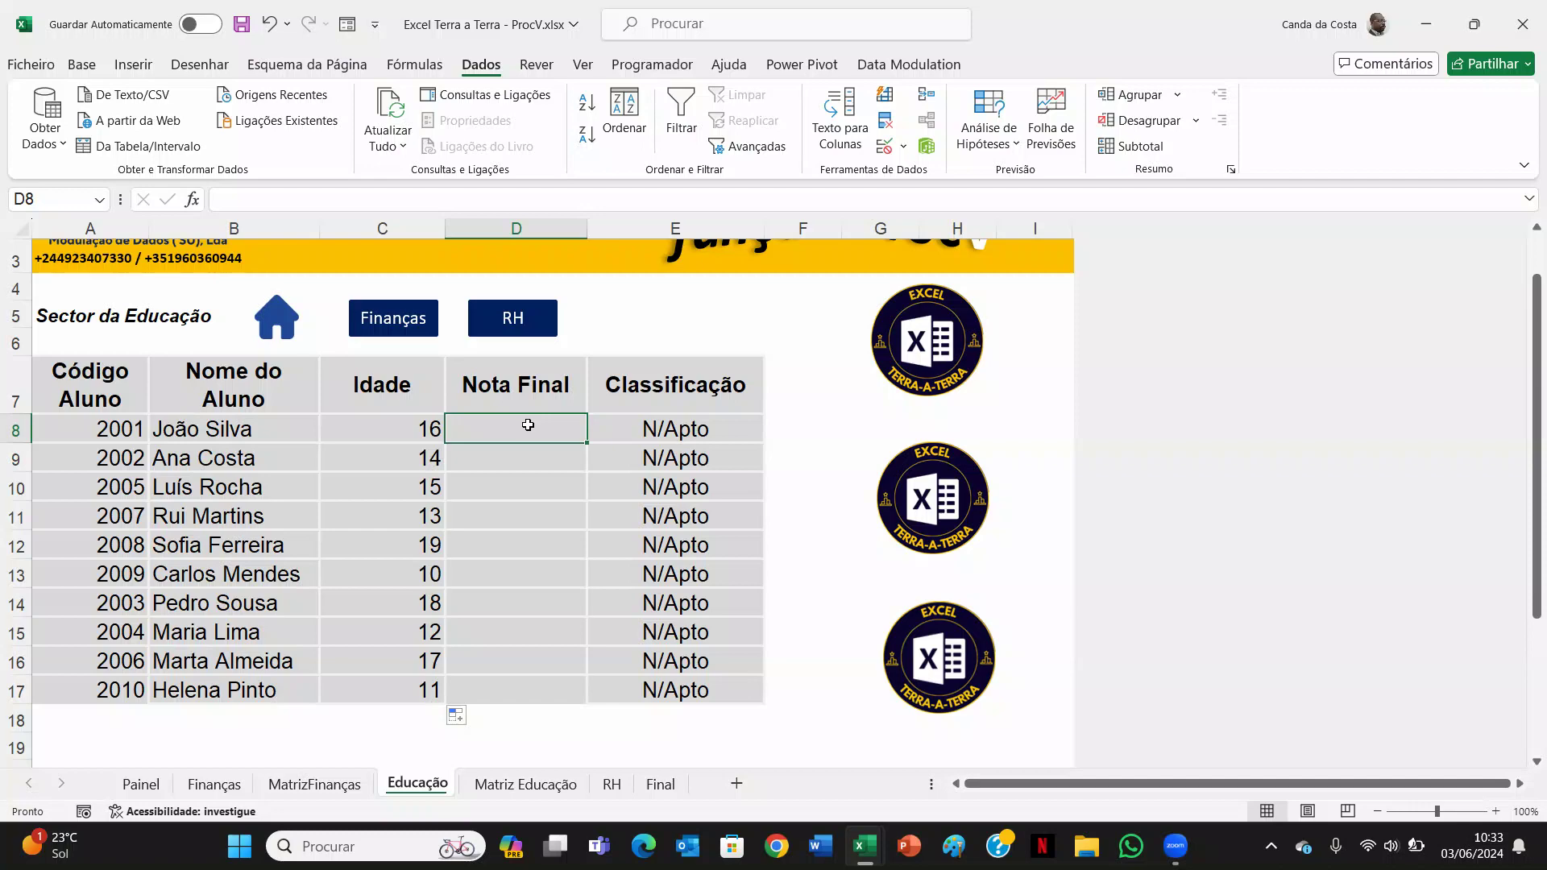
pyautogui.write('10')
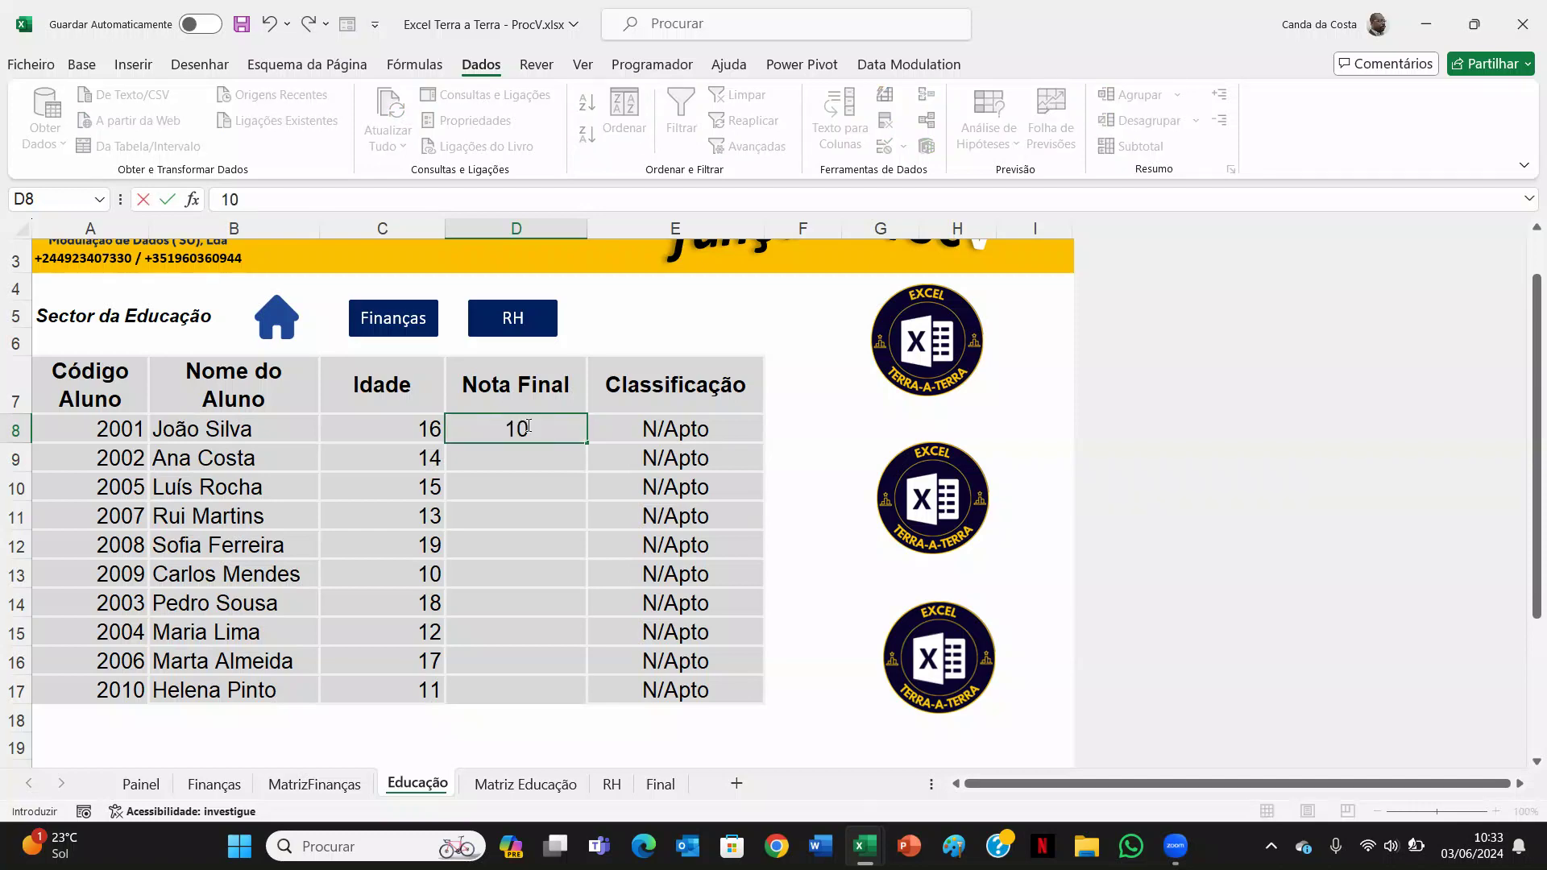
pyautogui.press('Return')
pyautogui.write('11')
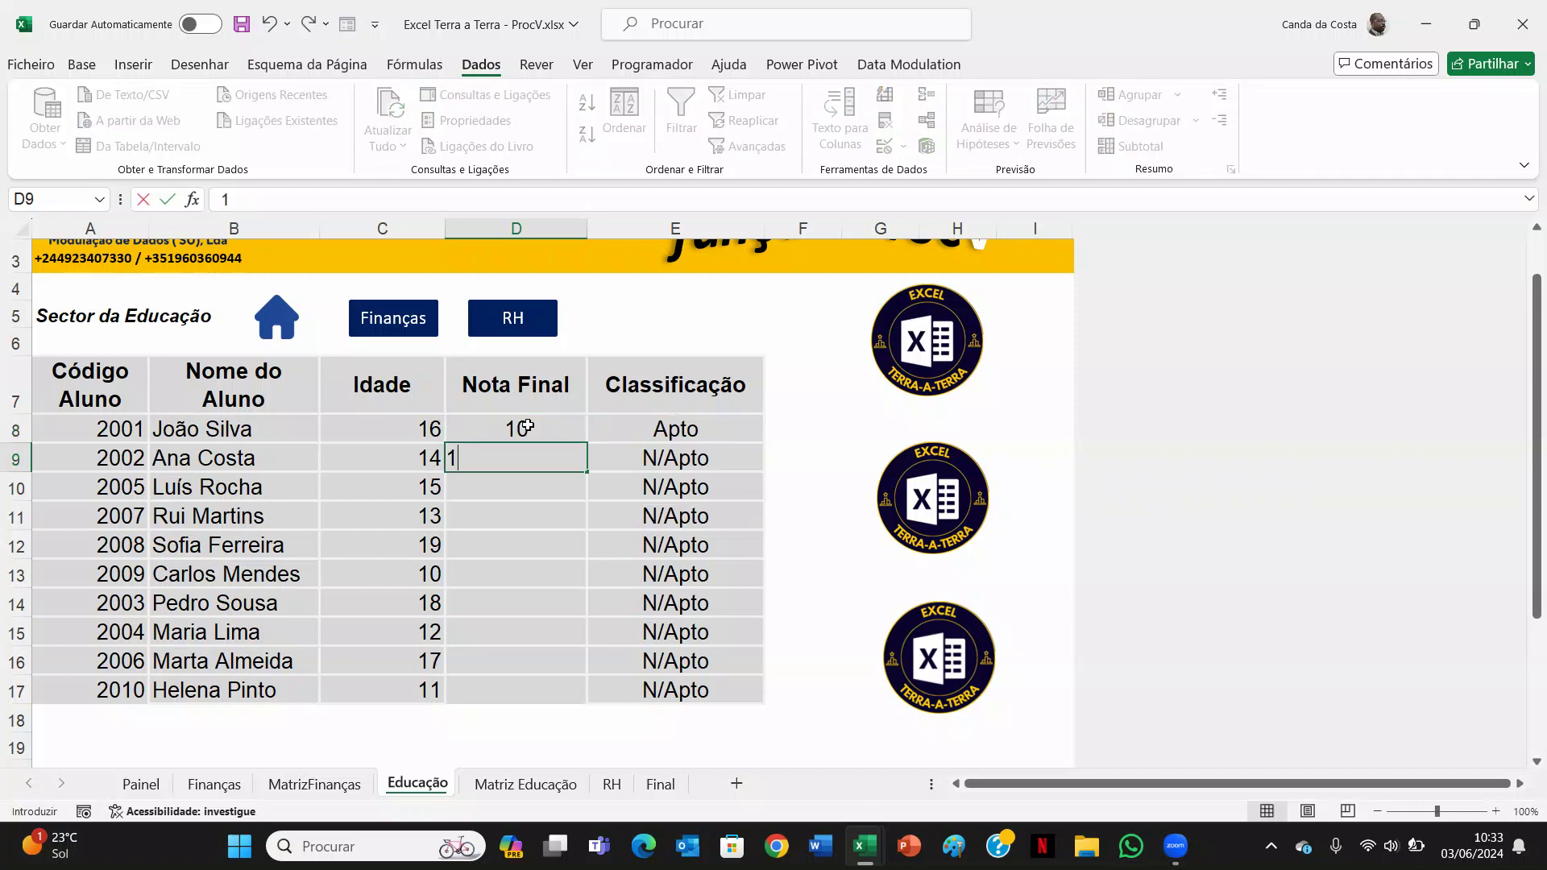
pyautogui.press('Return')
pyautogui.write('9')
pyautogui.press('Return')
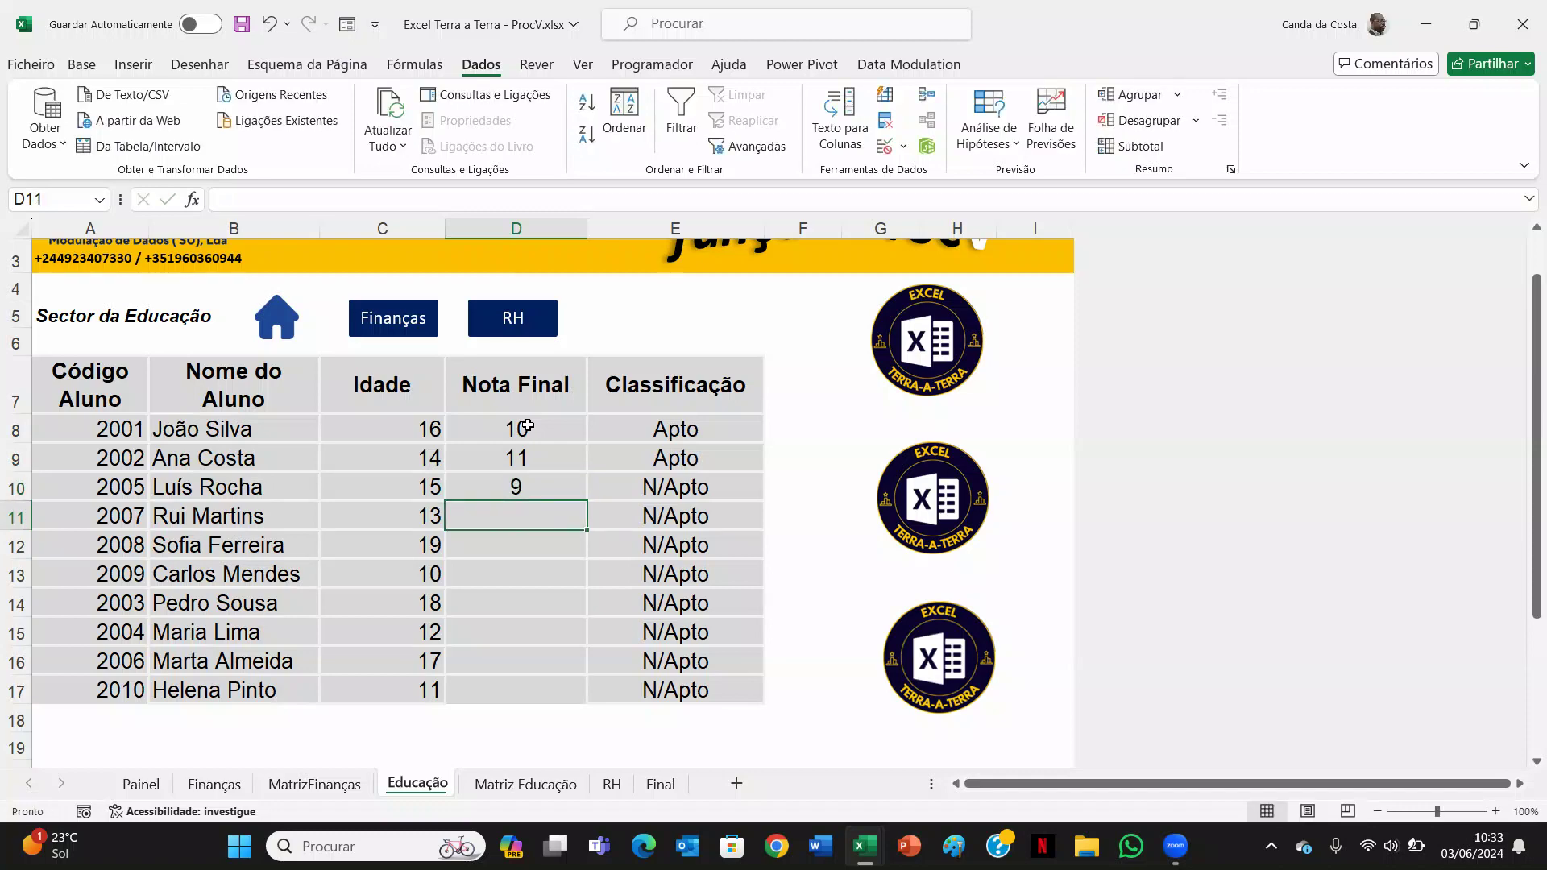
pyautogui.write('13')
pyautogui.press('Return')
pyautogui.write('16')
pyautogui.press('Return')
pyautogui.write('8')
pyautogui.press('Return')
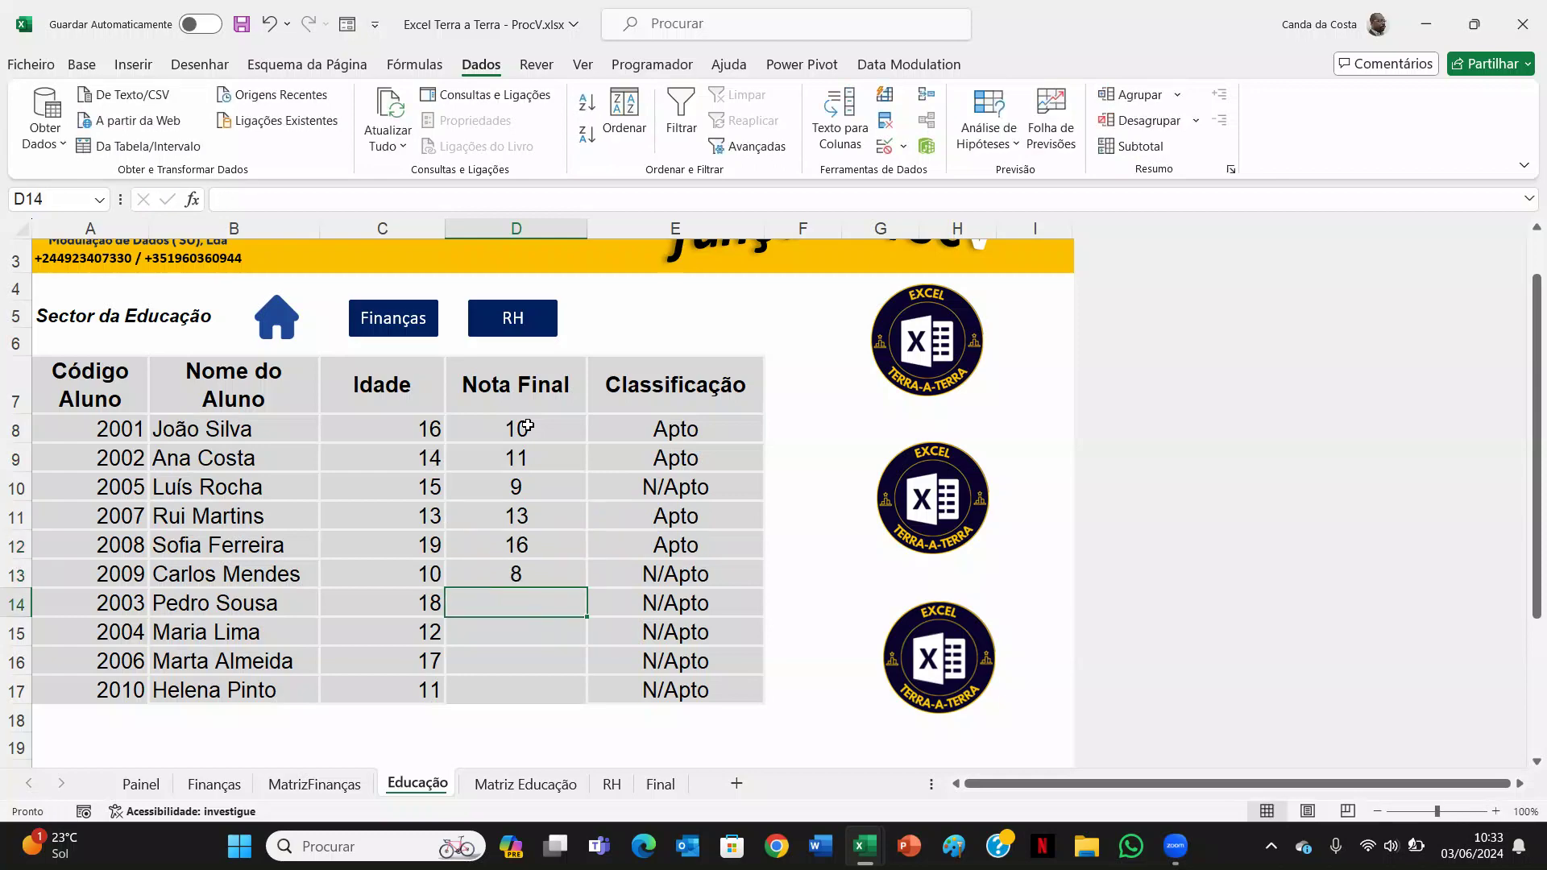
pyautogui.write('11')
pyautogui.press('Return')
pyautogui.write('15')
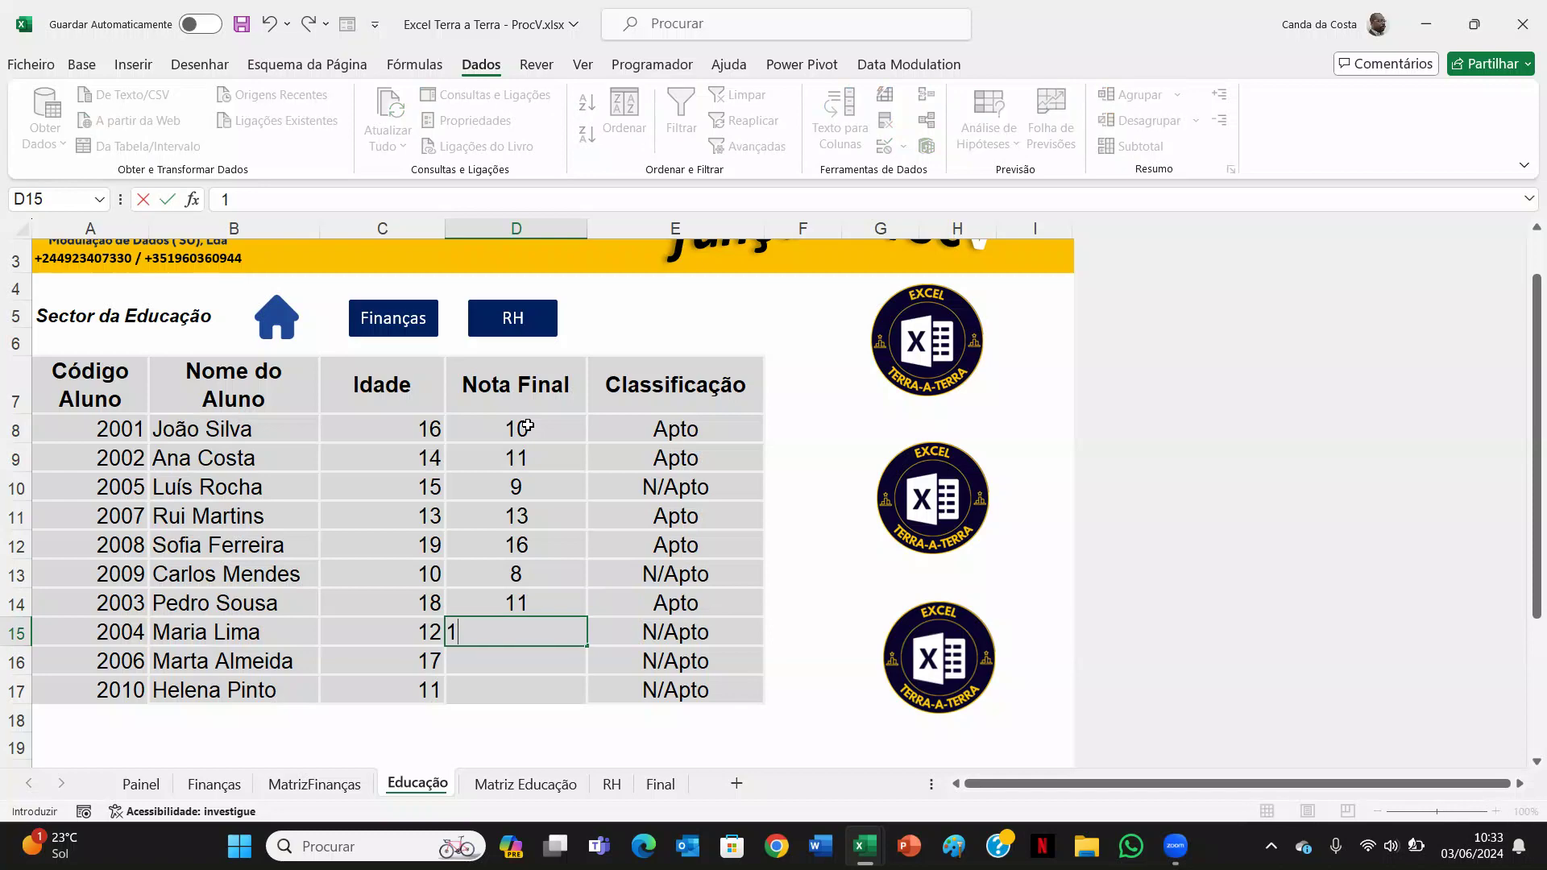
pyautogui.press('Return')
pyautogui.write('9')
pyautogui.press('Return')
pyautogui.write('12')
pyautogui.press('Return')
# Examine the SE formulas in the Classificação column and compare their results with the final grades.
pyautogui.click(695, 428)
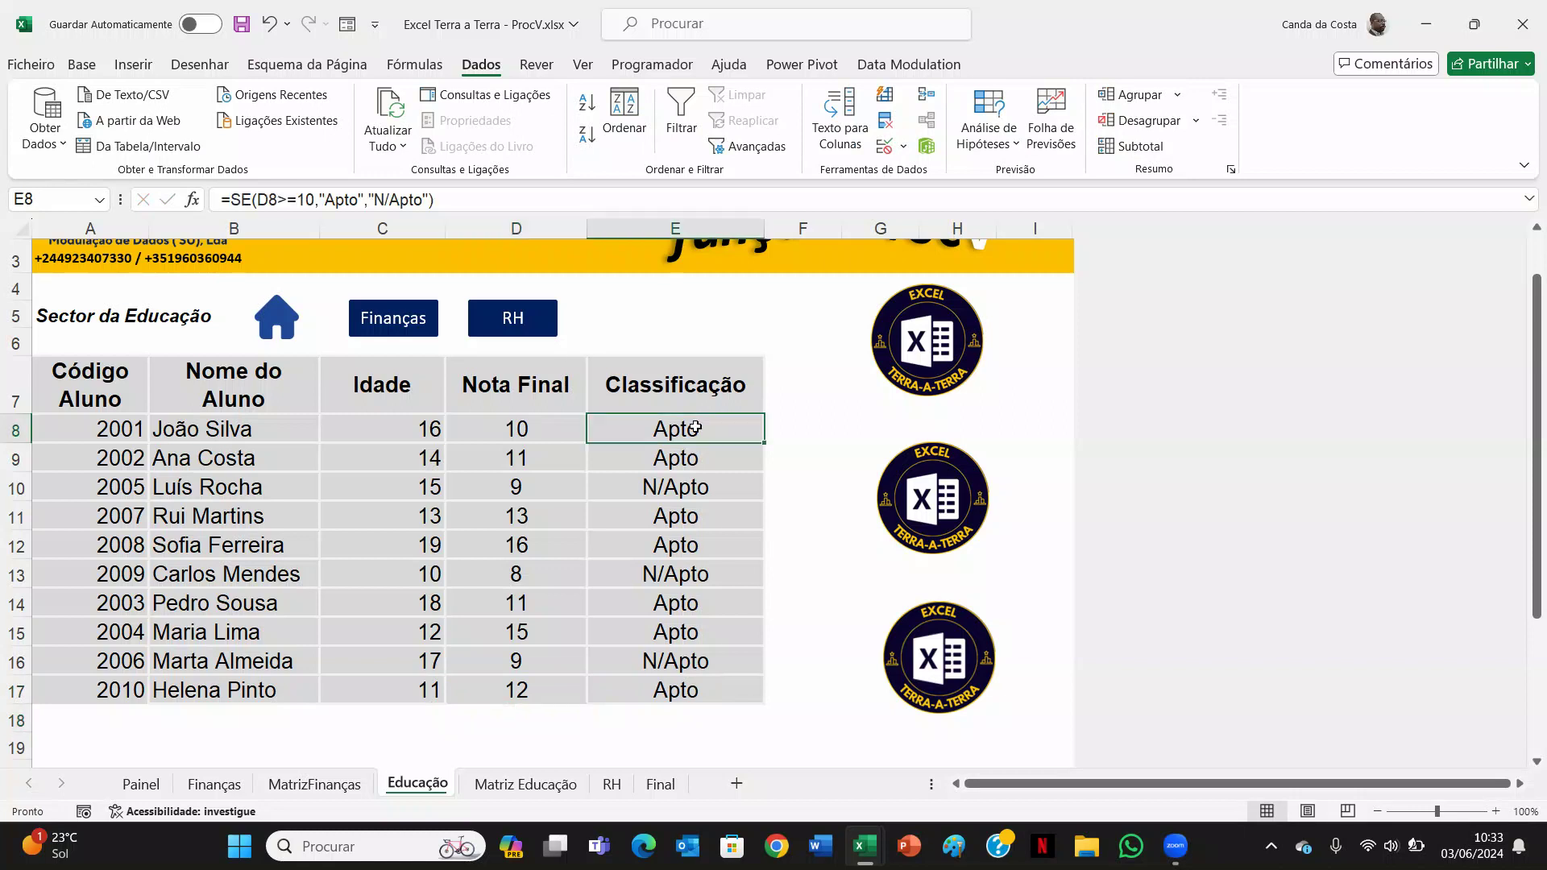
pyautogui.click(725, 467)
pyautogui.click(716, 490)
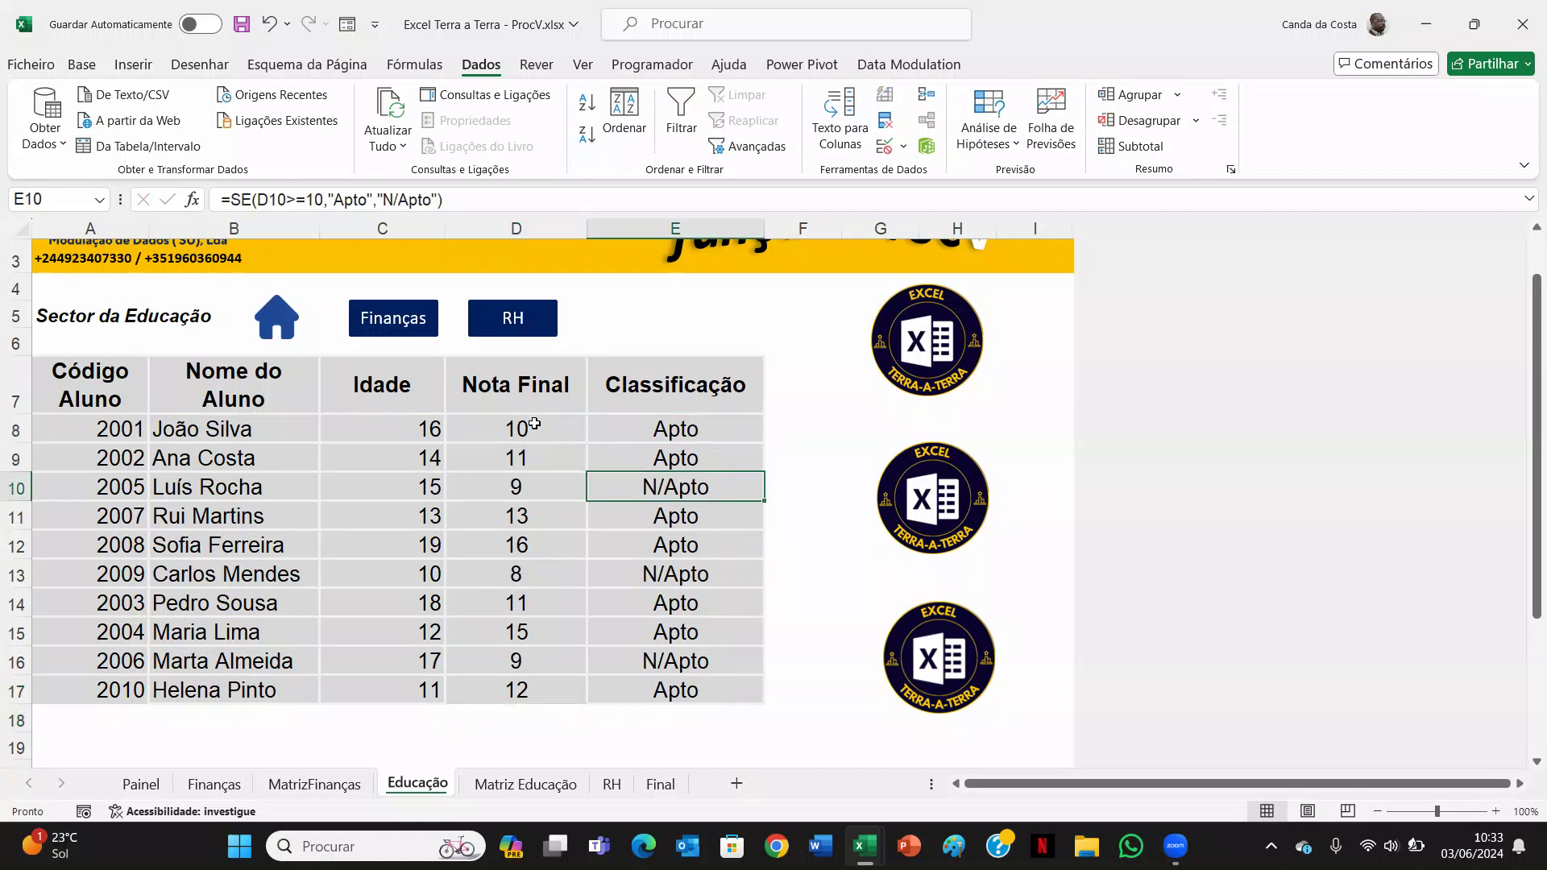
pyautogui.click(648, 422)
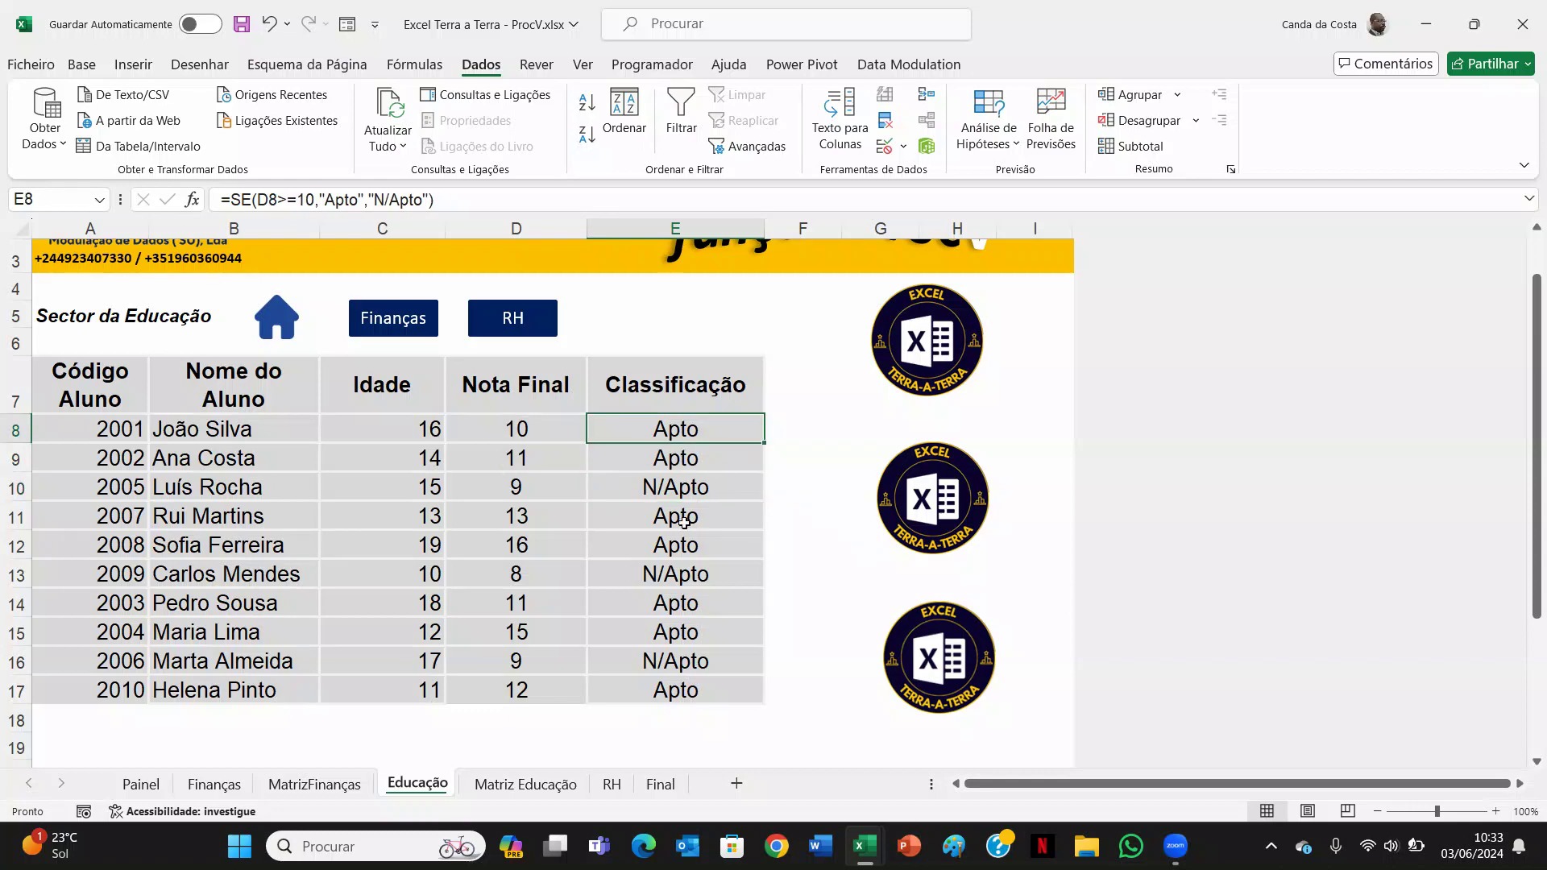
pyautogui.scroll(-3, 683, 522)
pyautogui.scroll(4, 682, 522)
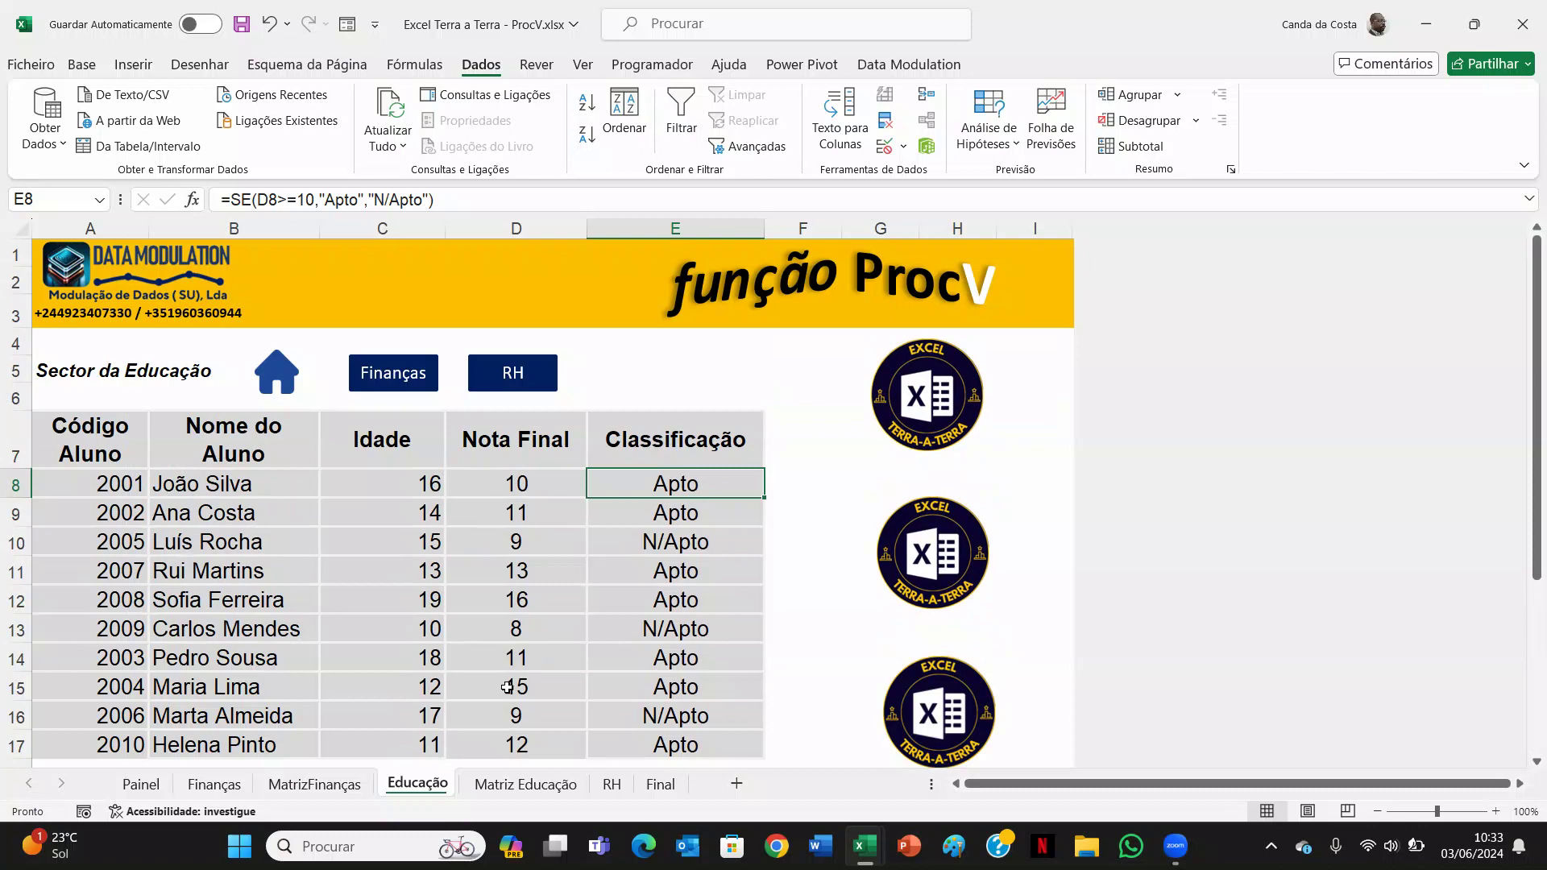
# Clear the data validation from B8:E17 on the RH sheet, applying the change to all cells with the same settings.
pyautogui.click(610, 785)
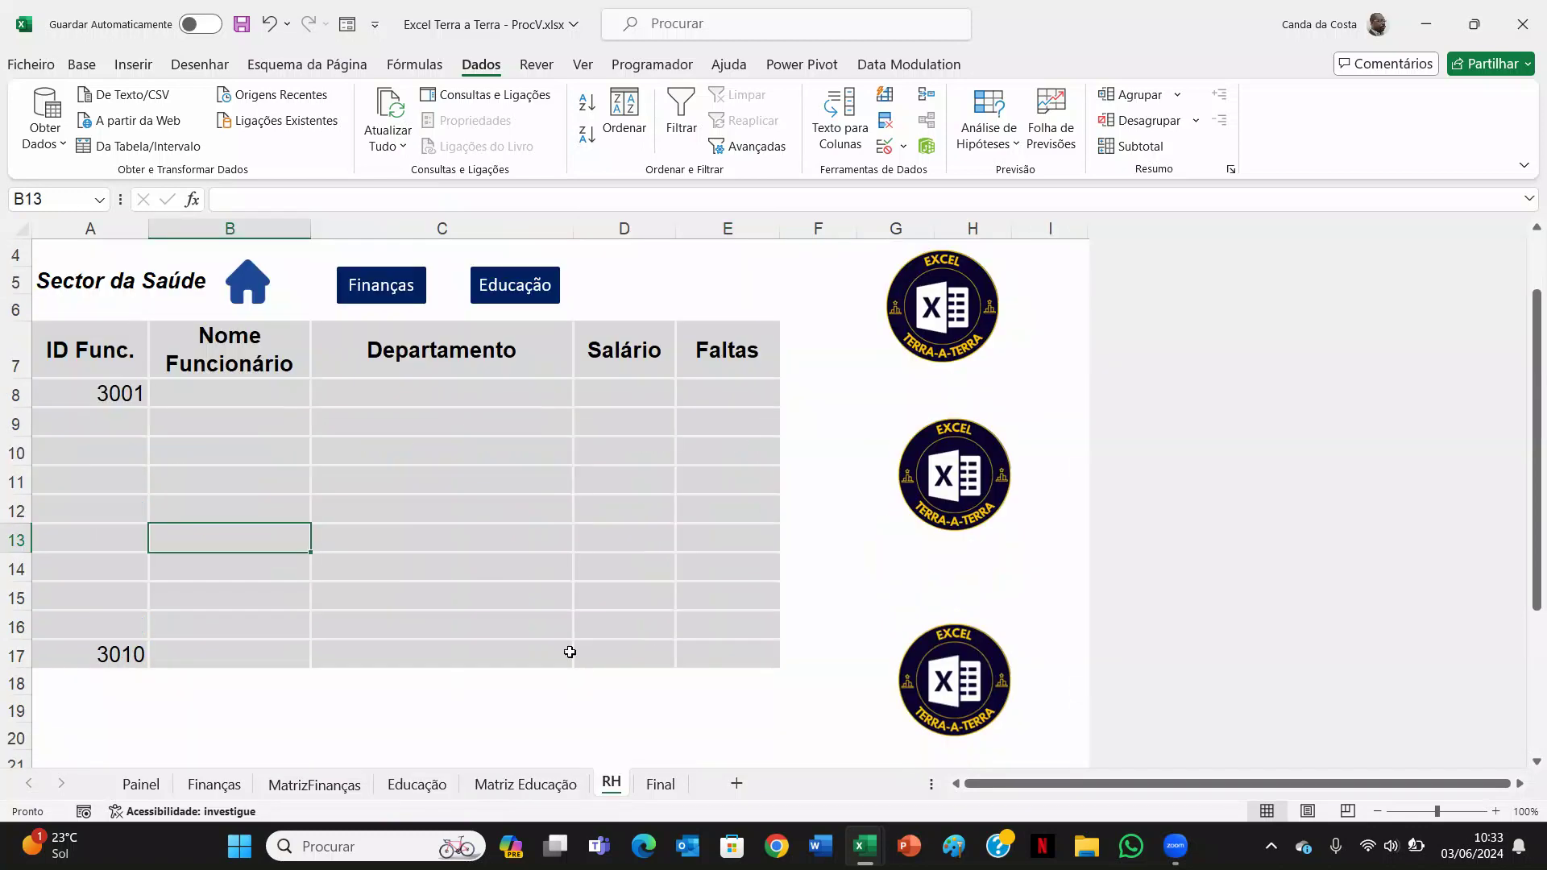
pyautogui.click(204, 397)
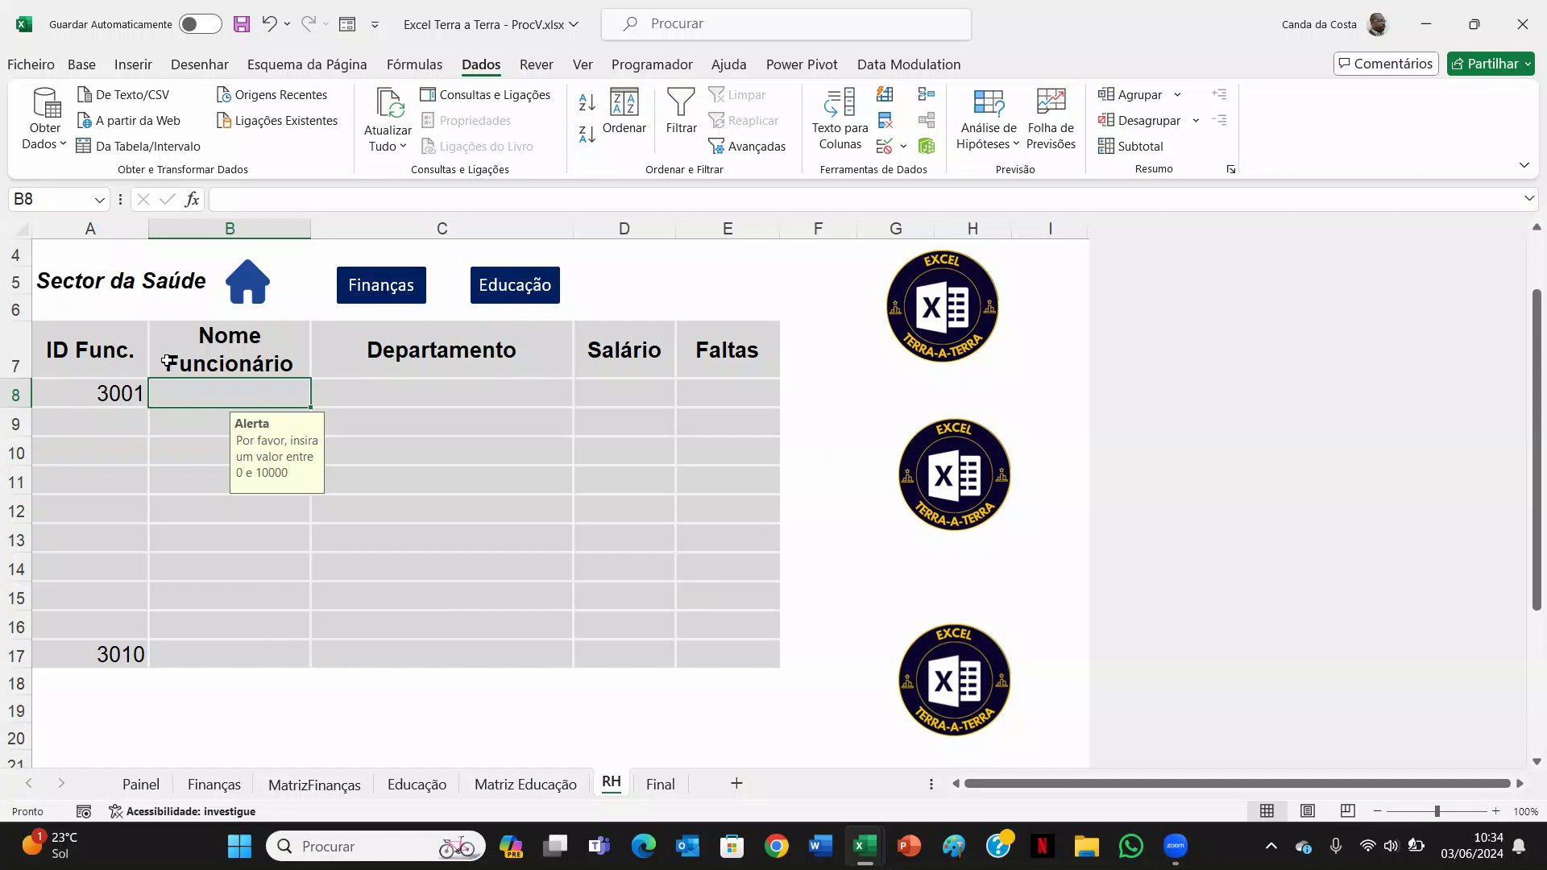
pyautogui.moveTo(225, 399)
pyautogui.mouseDown()
pyautogui.moveTo(569, 566)
pyautogui.moveTo(704, 663)
pyautogui.mouseUp()
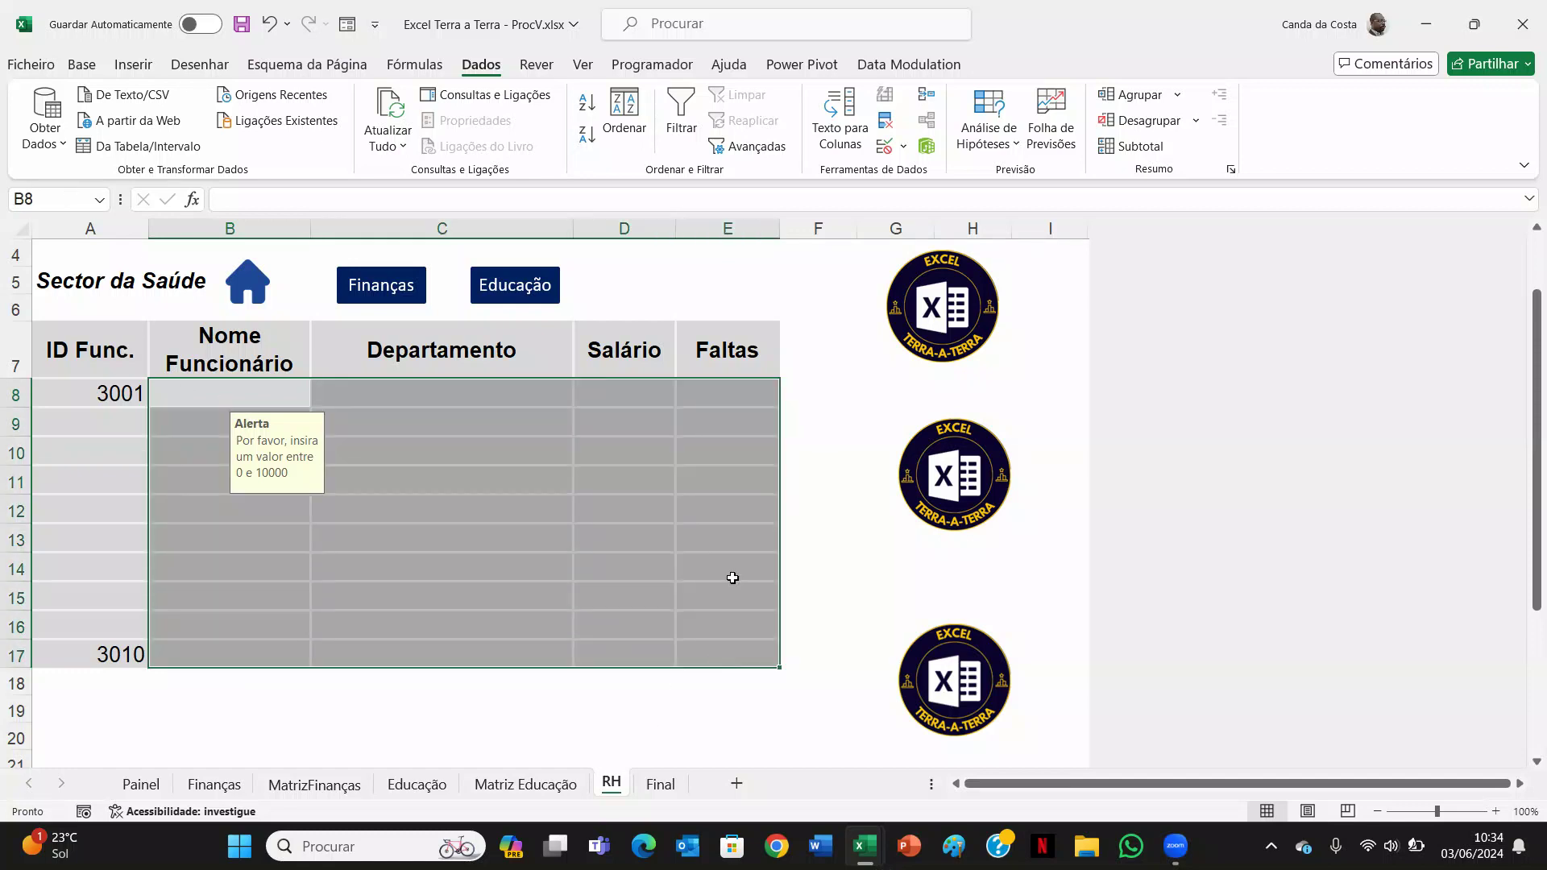
pyautogui.click(903, 147)
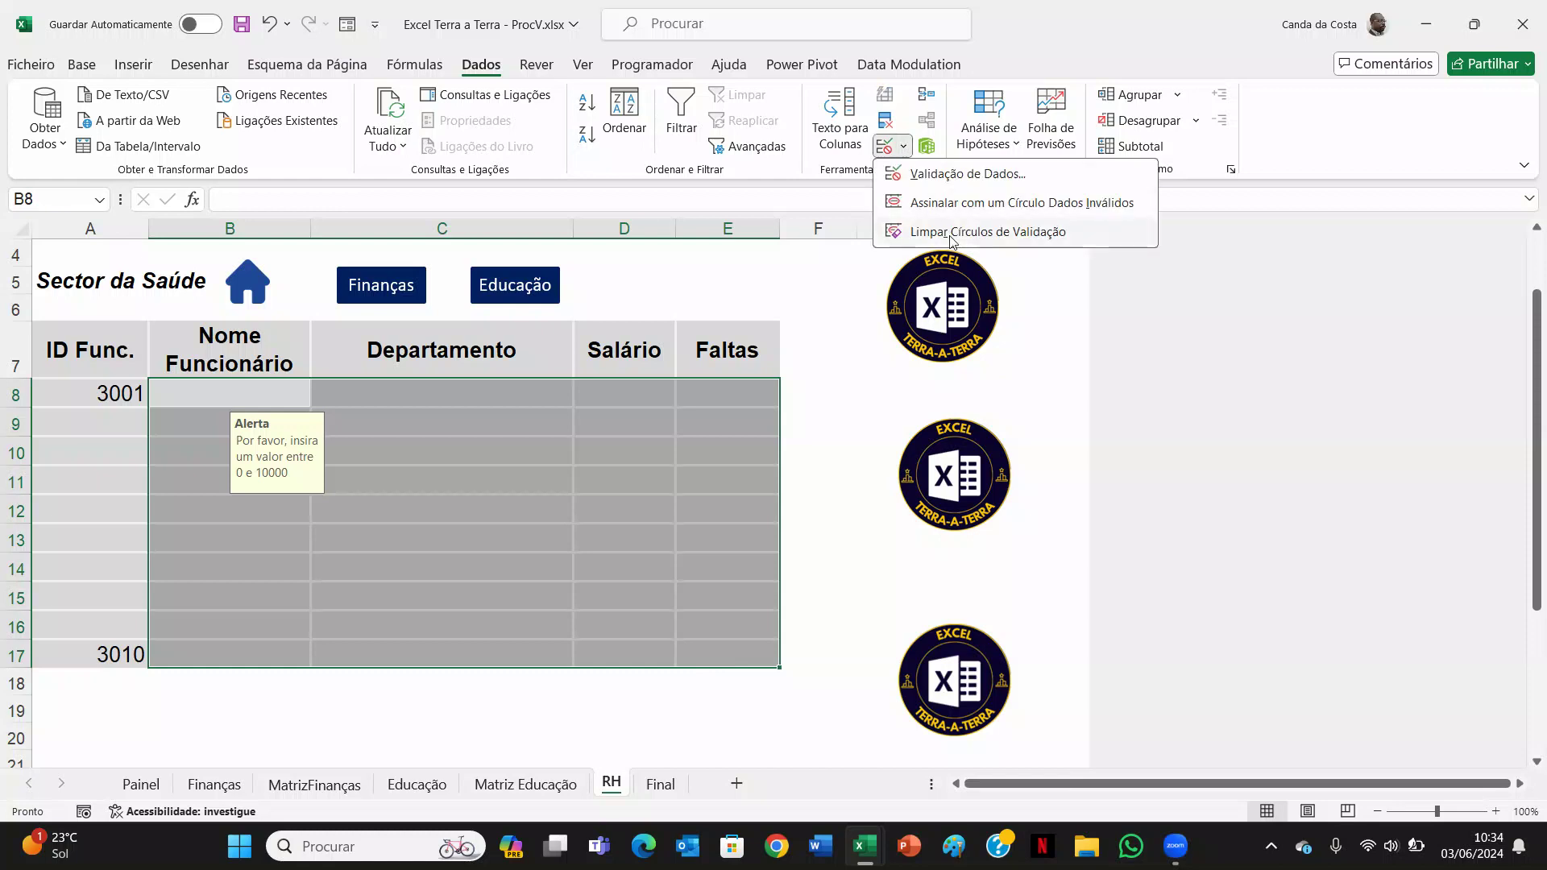
pyautogui.click(938, 174)
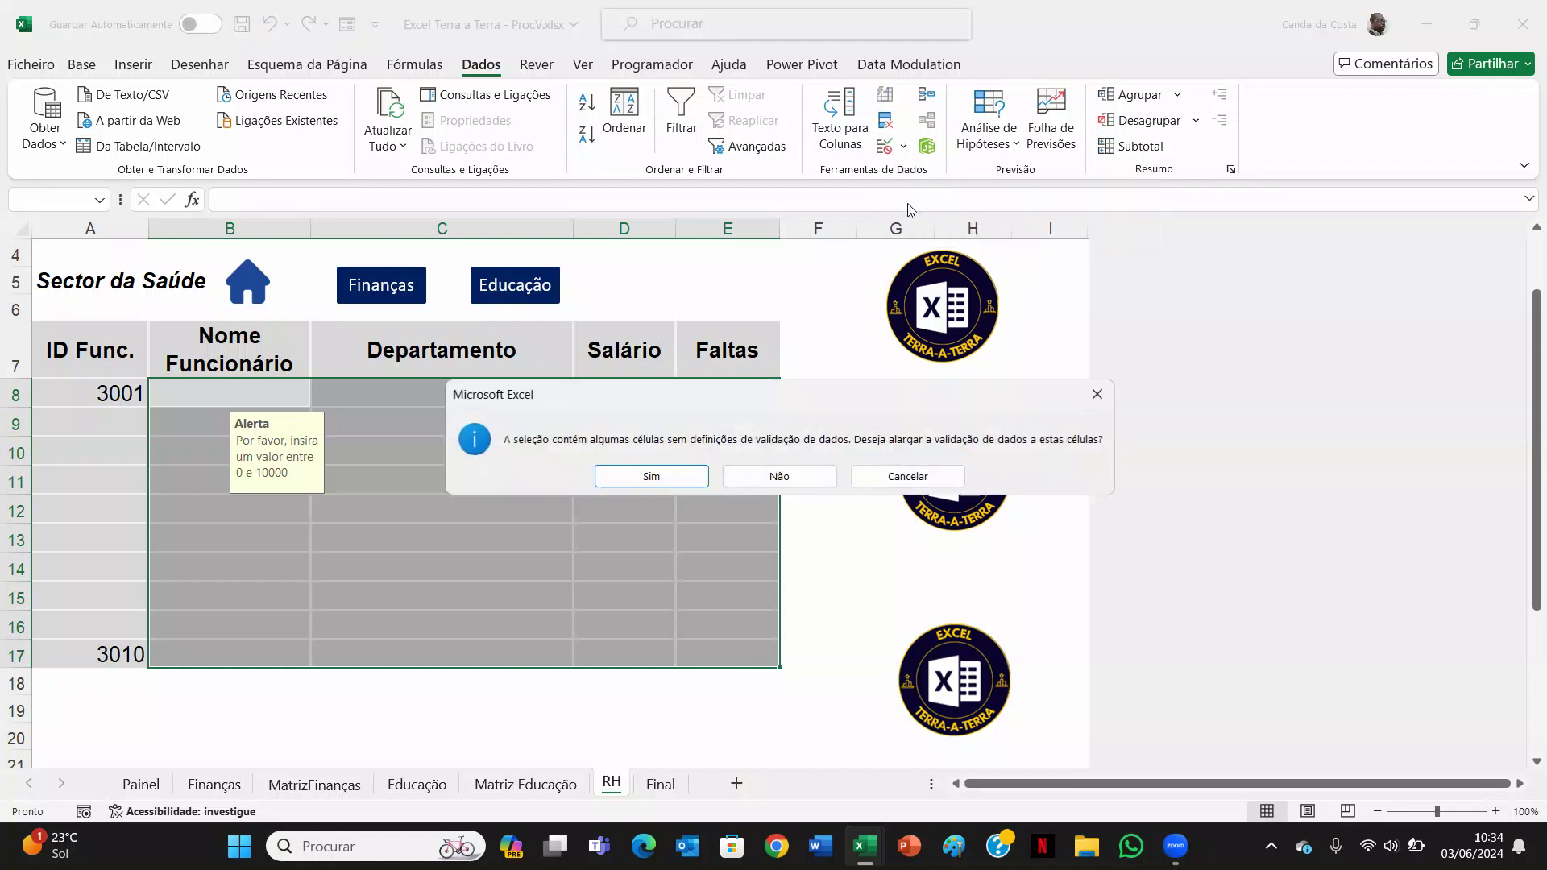
pyautogui.click(653, 477)
pyautogui.click(973, 433)
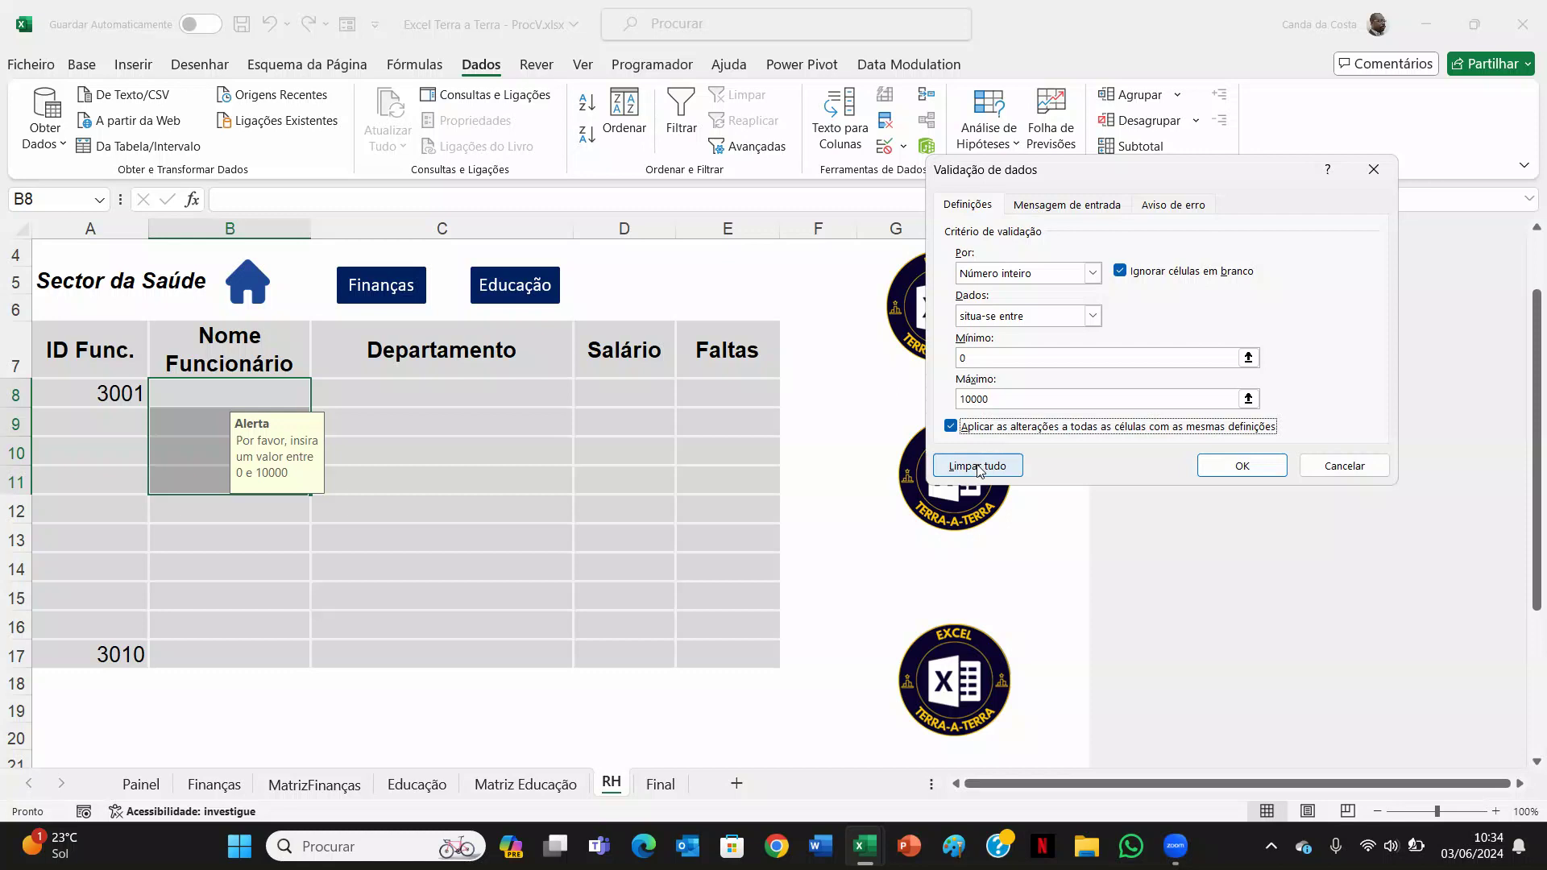
pyautogui.click(977, 466)
pyautogui.click(1228, 467)
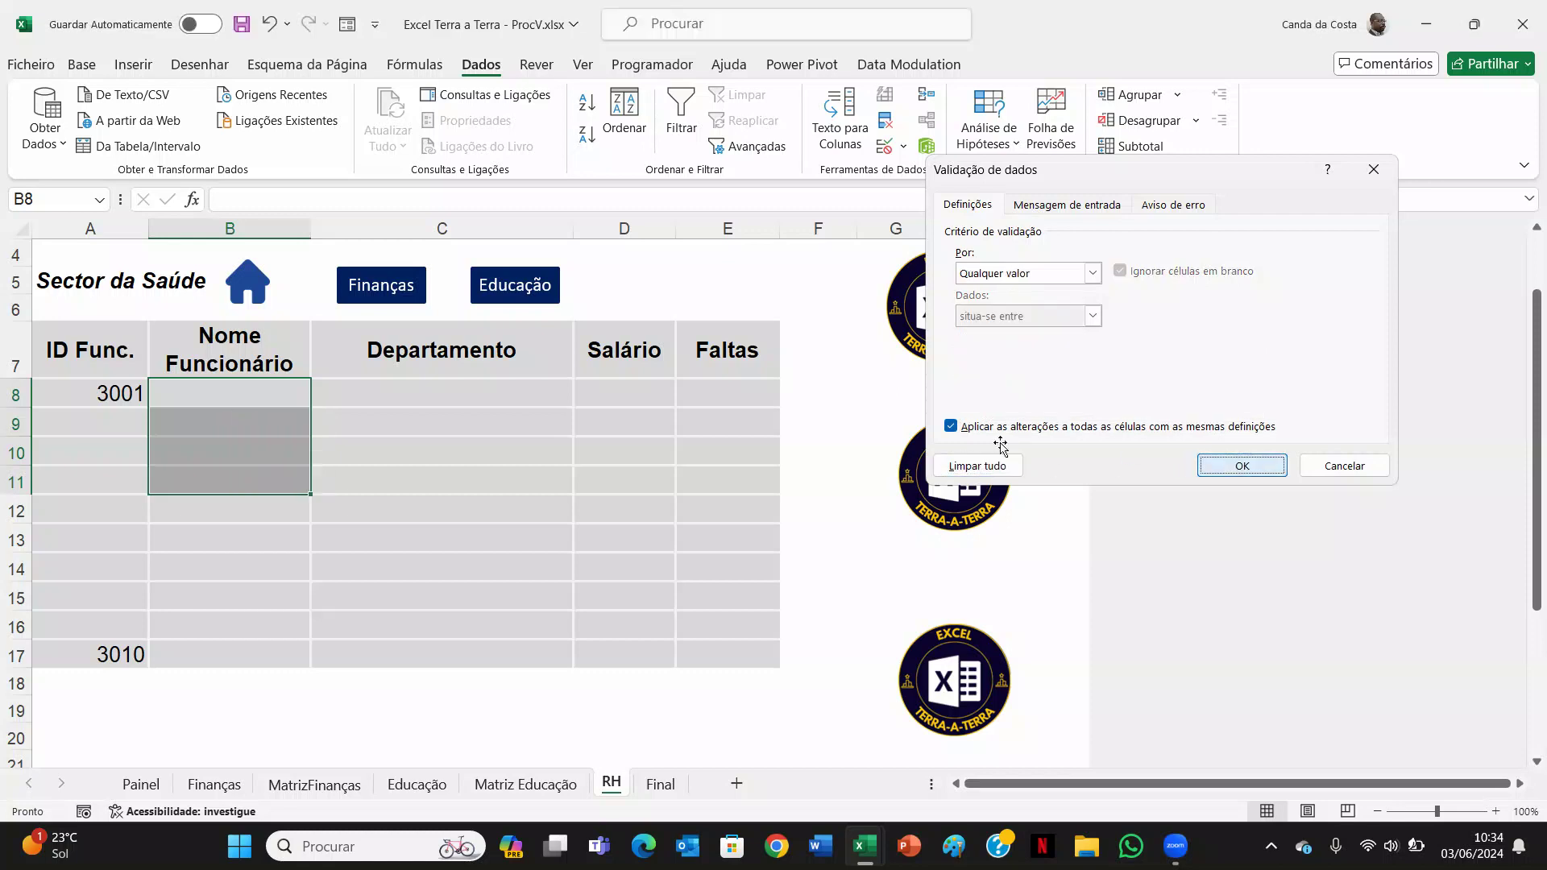
# Clear the conditional formatting rules from the selected cells B8:E17 of the RH table.
pyautogui.click(391, 399)
pyautogui.moveTo(297, 401); pyautogui.dragTo(715, 652)
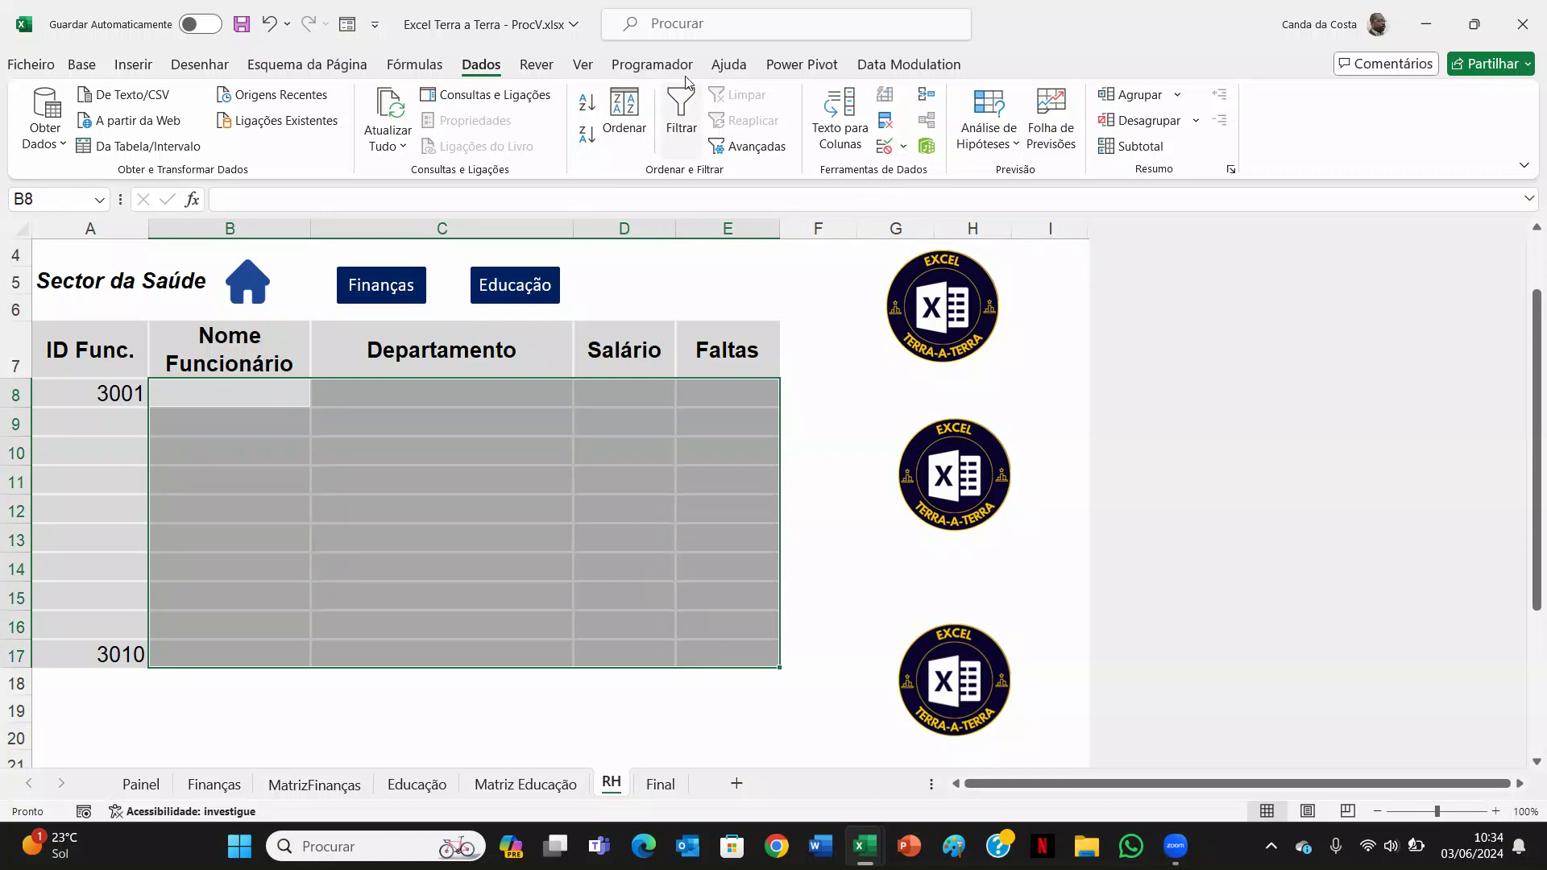
pyautogui.click(81, 66)
pyautogui.click(896, 145)
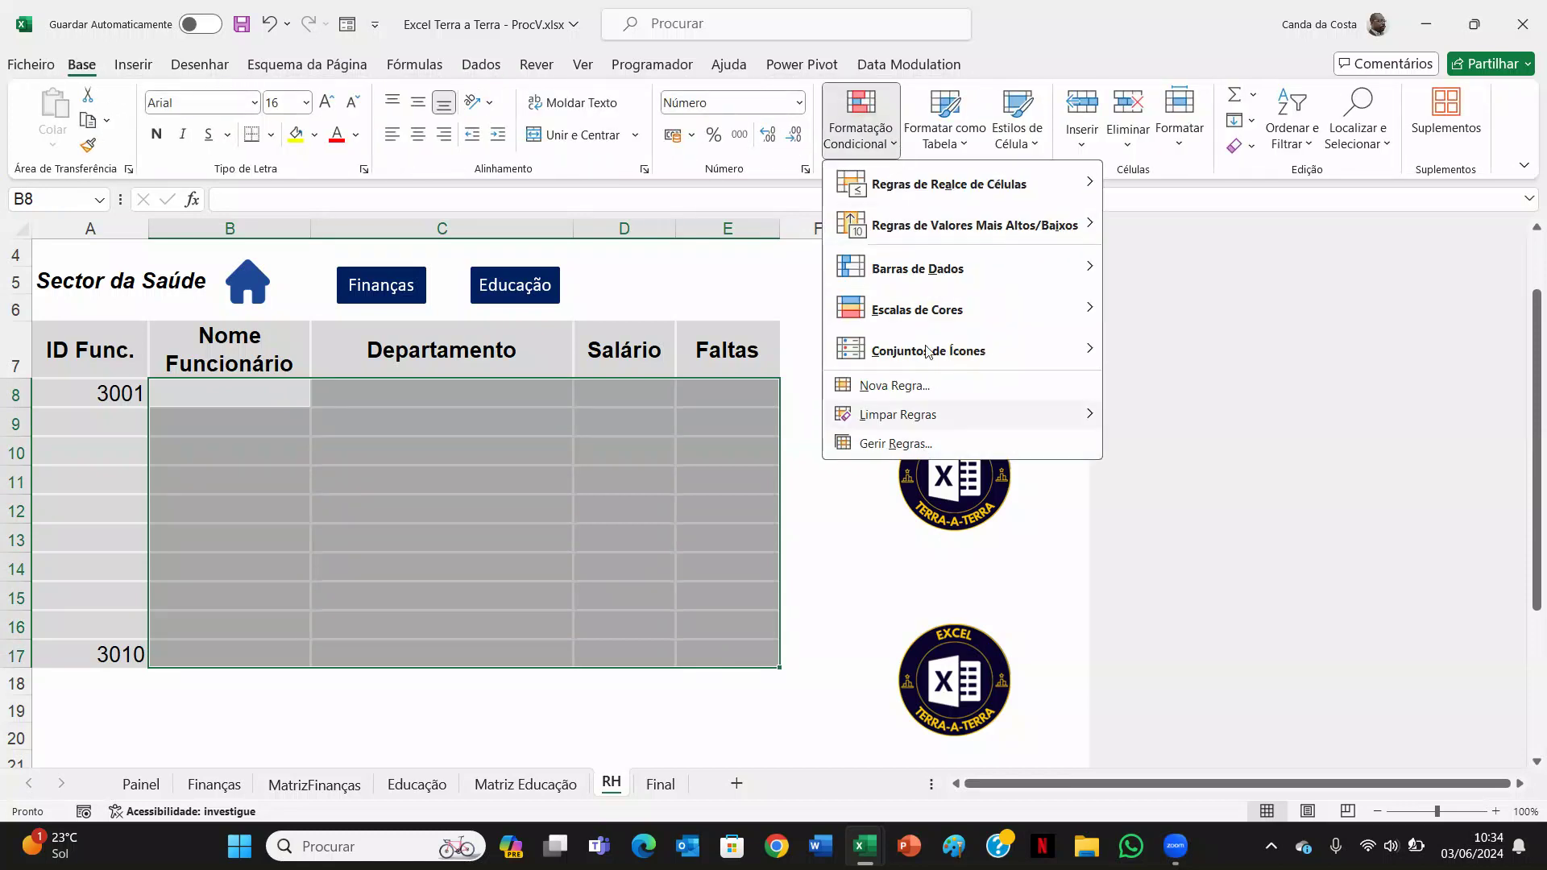
pyautogui.moveTo(988, 418)
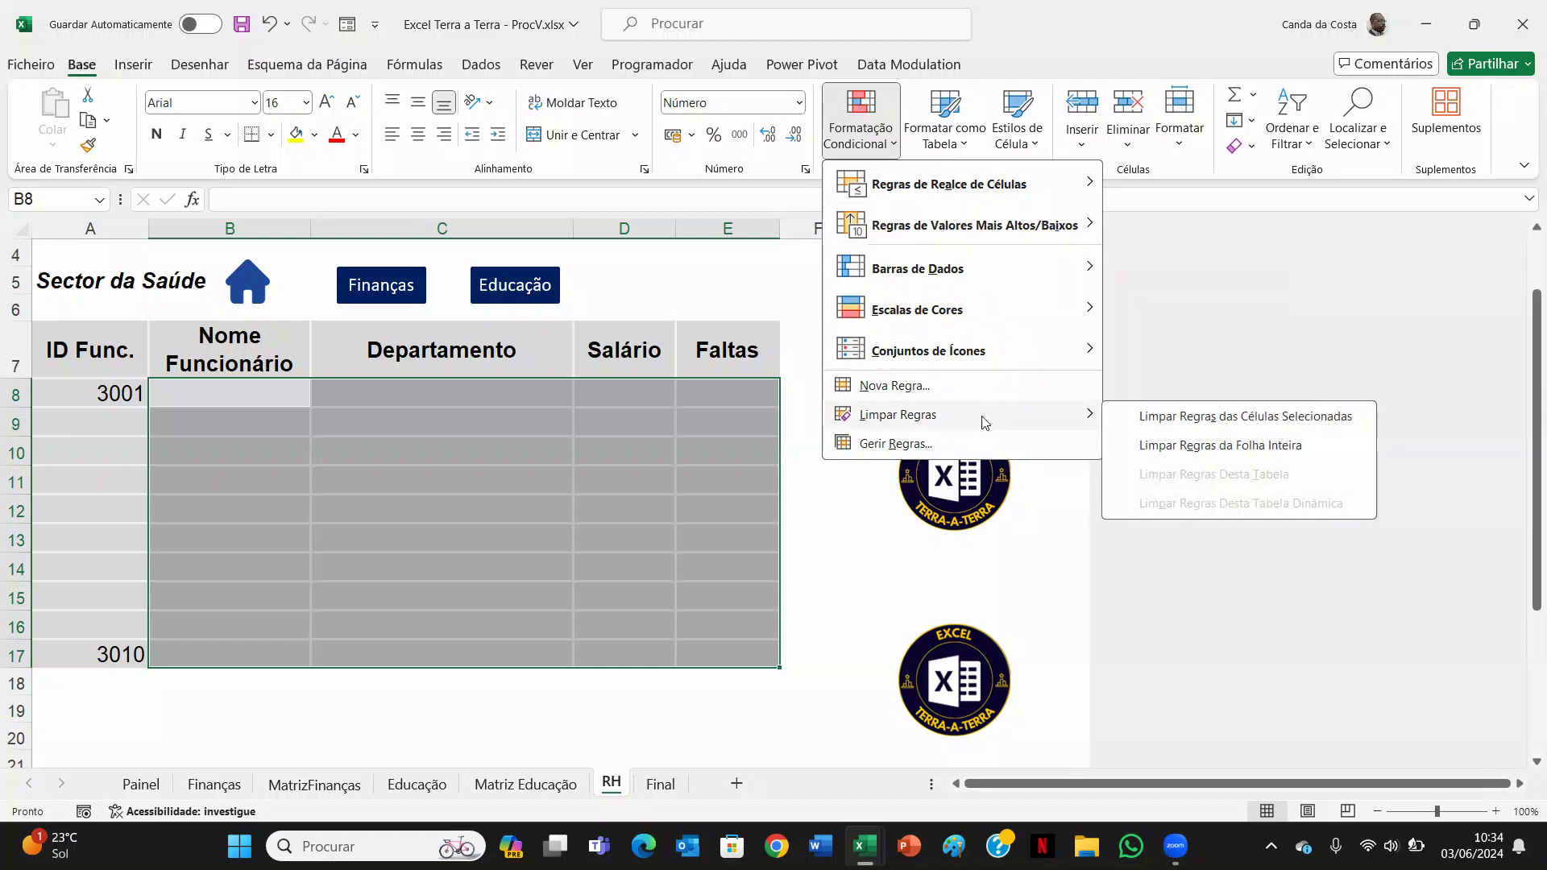
pyautogui.click(1193, 418)
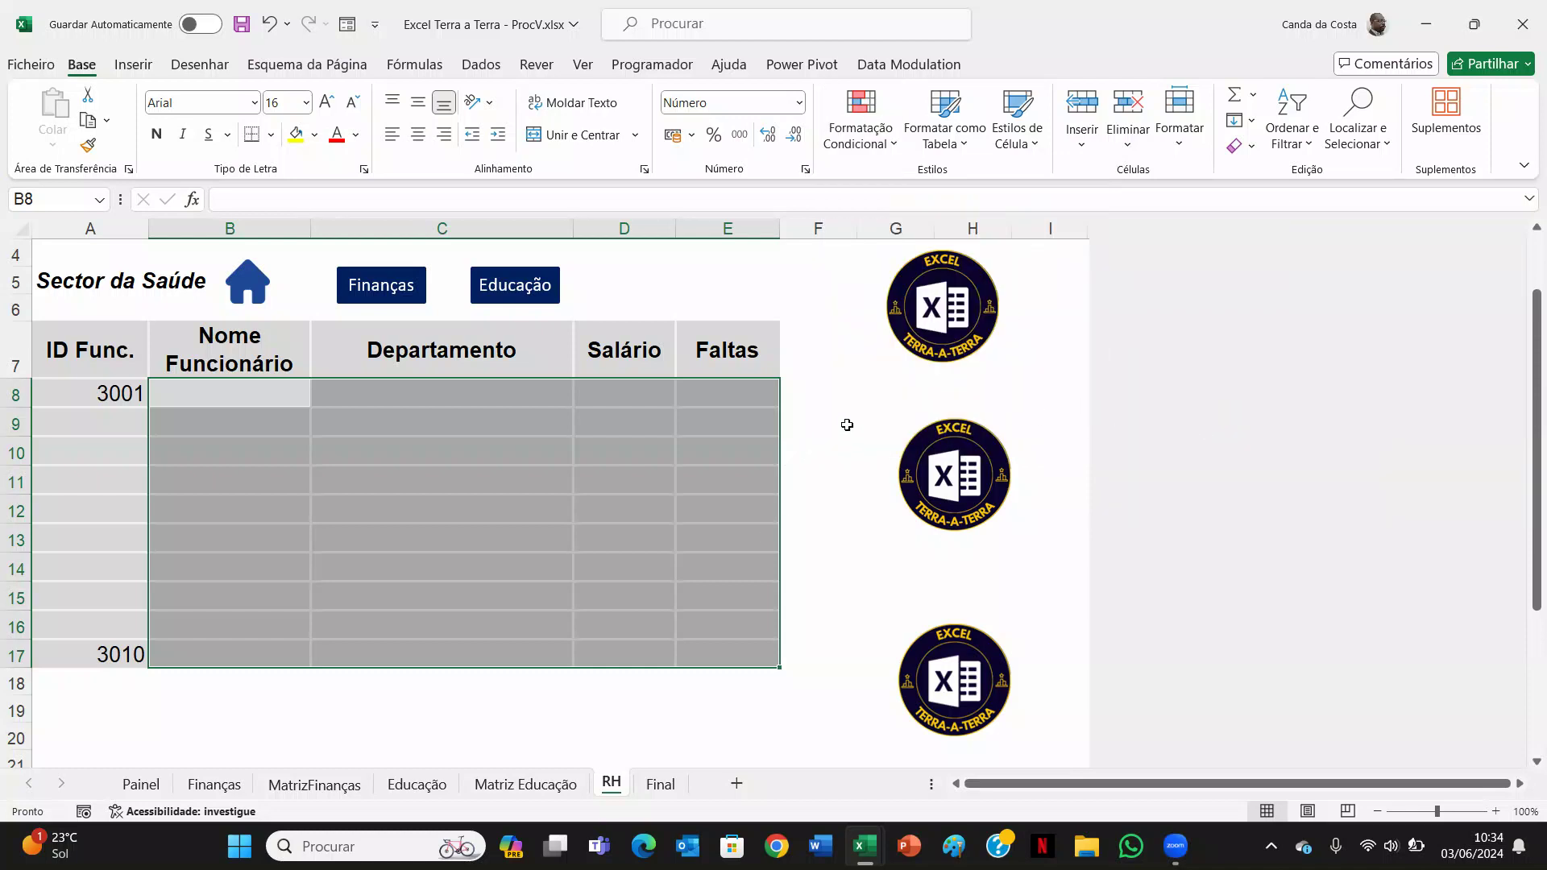
pyautogui.click(847, 424)
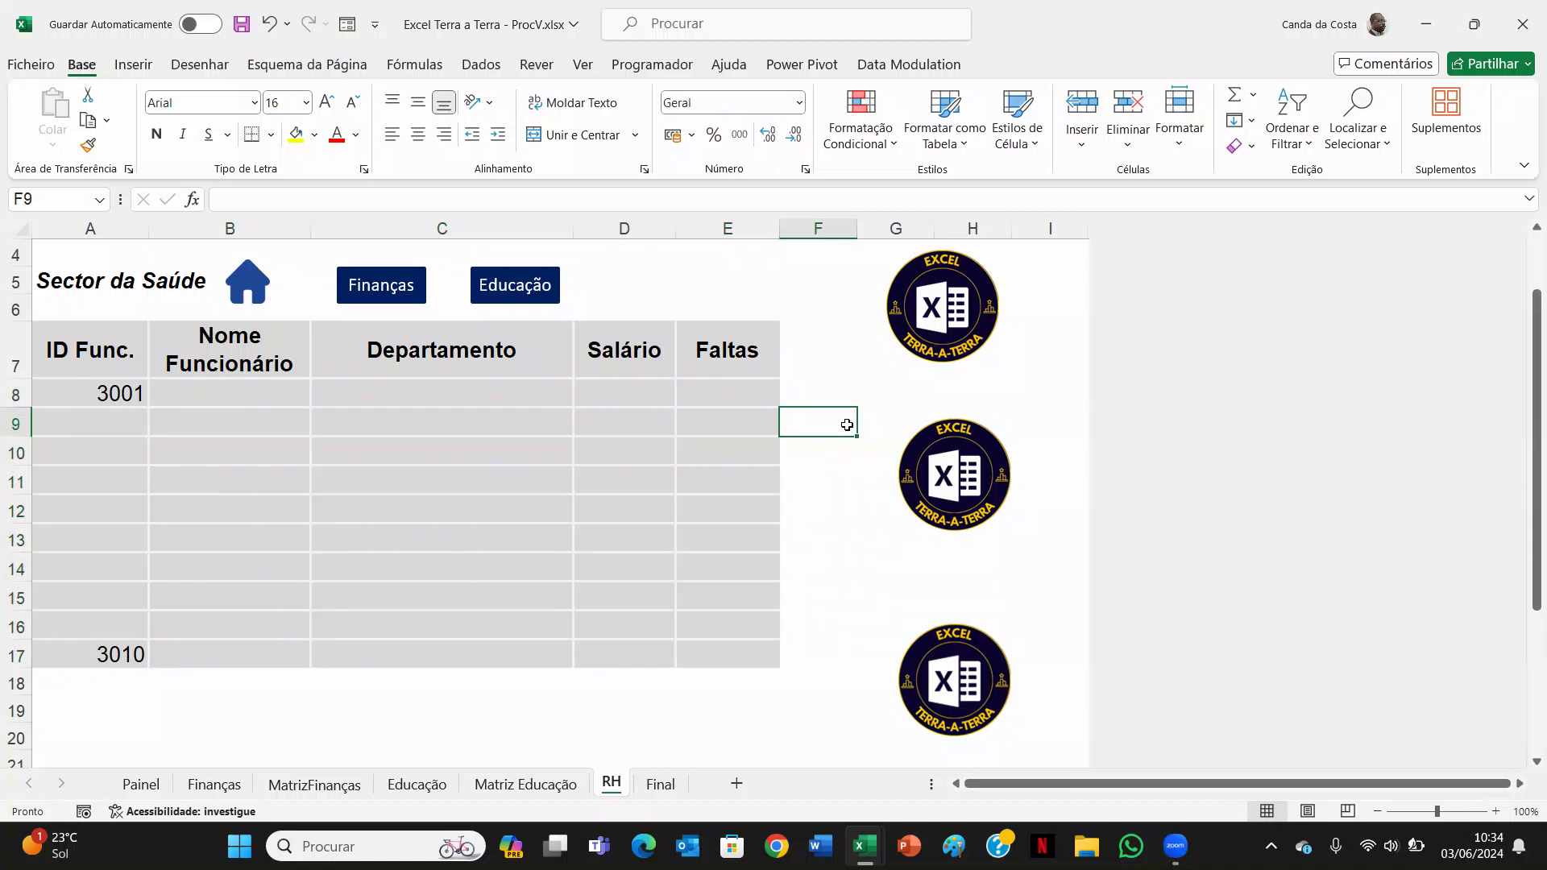
# Review the employee source table in the Matriz RH workbook, and return to cell B8 of the RH sheet.
pyautogui.click(249, 397)
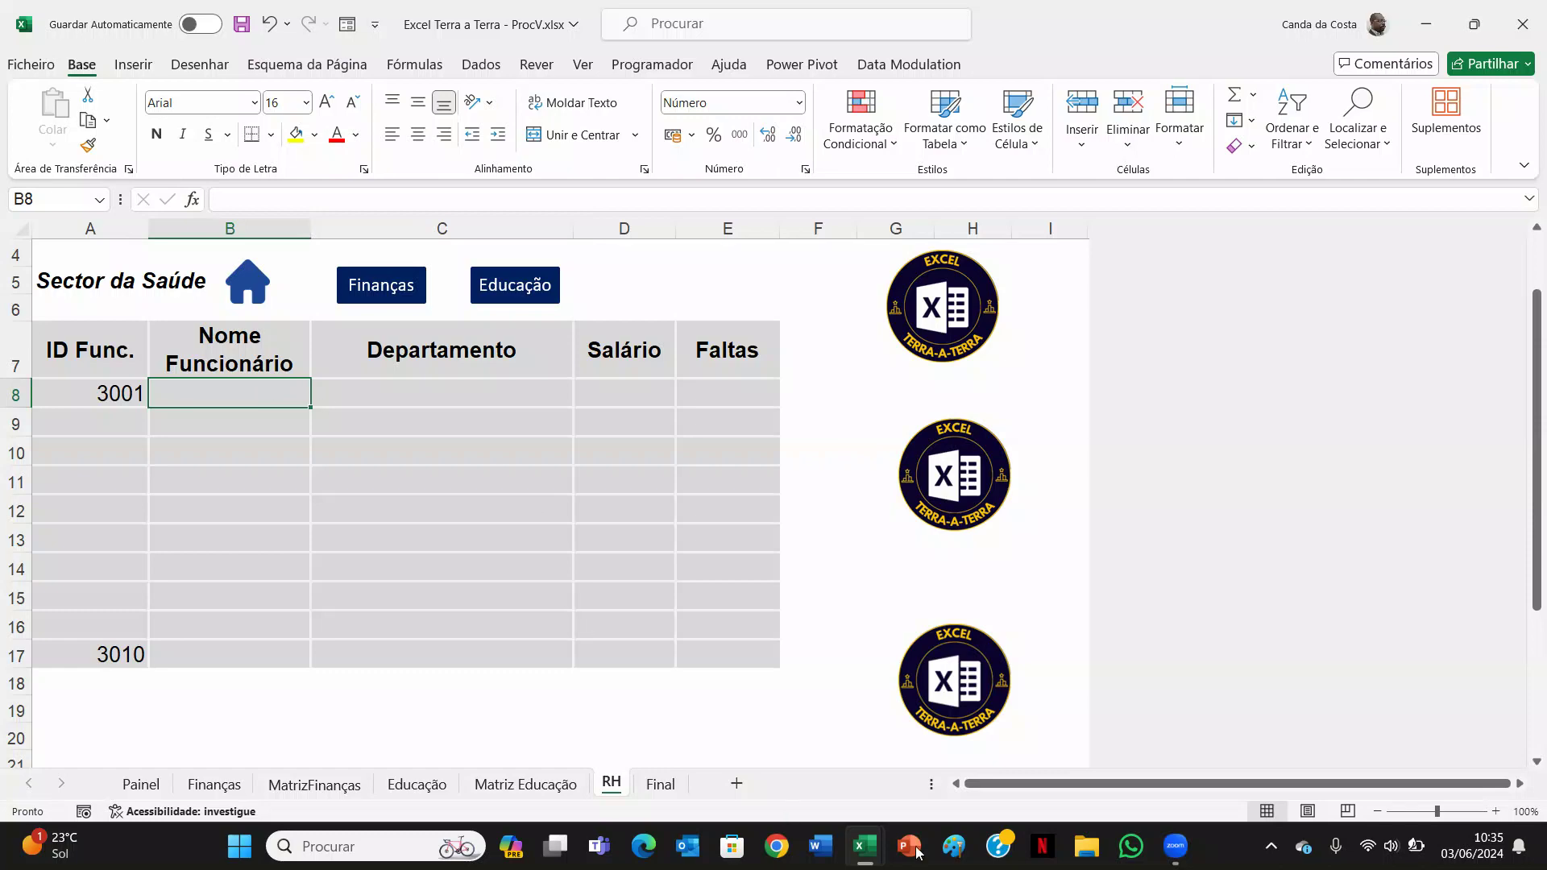
pyautogui.moveTo(874, 845)
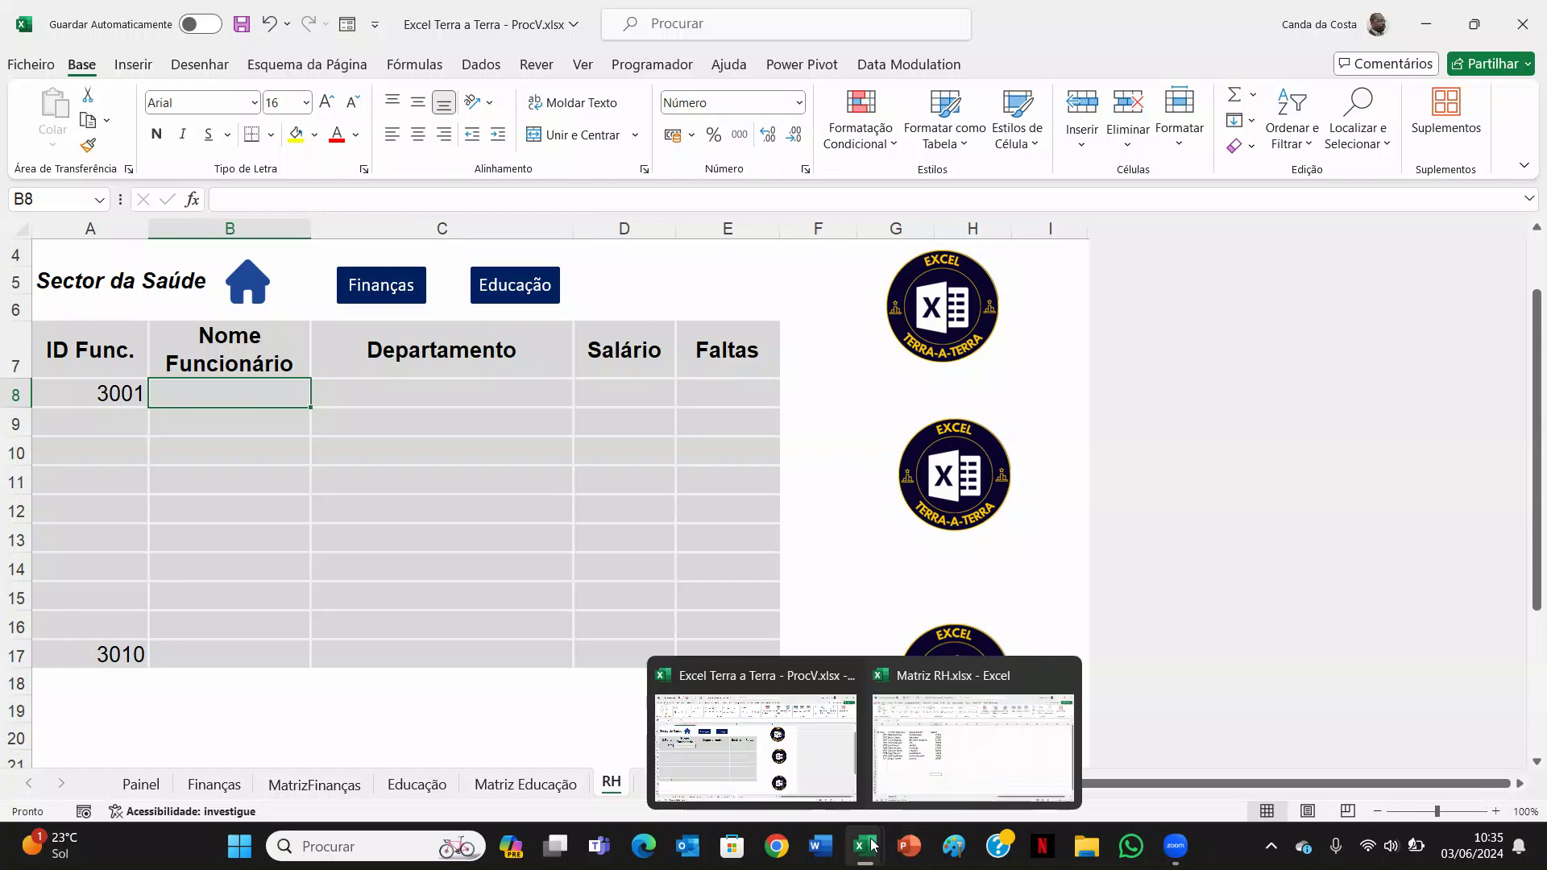
pyautogui.click(926, 784)
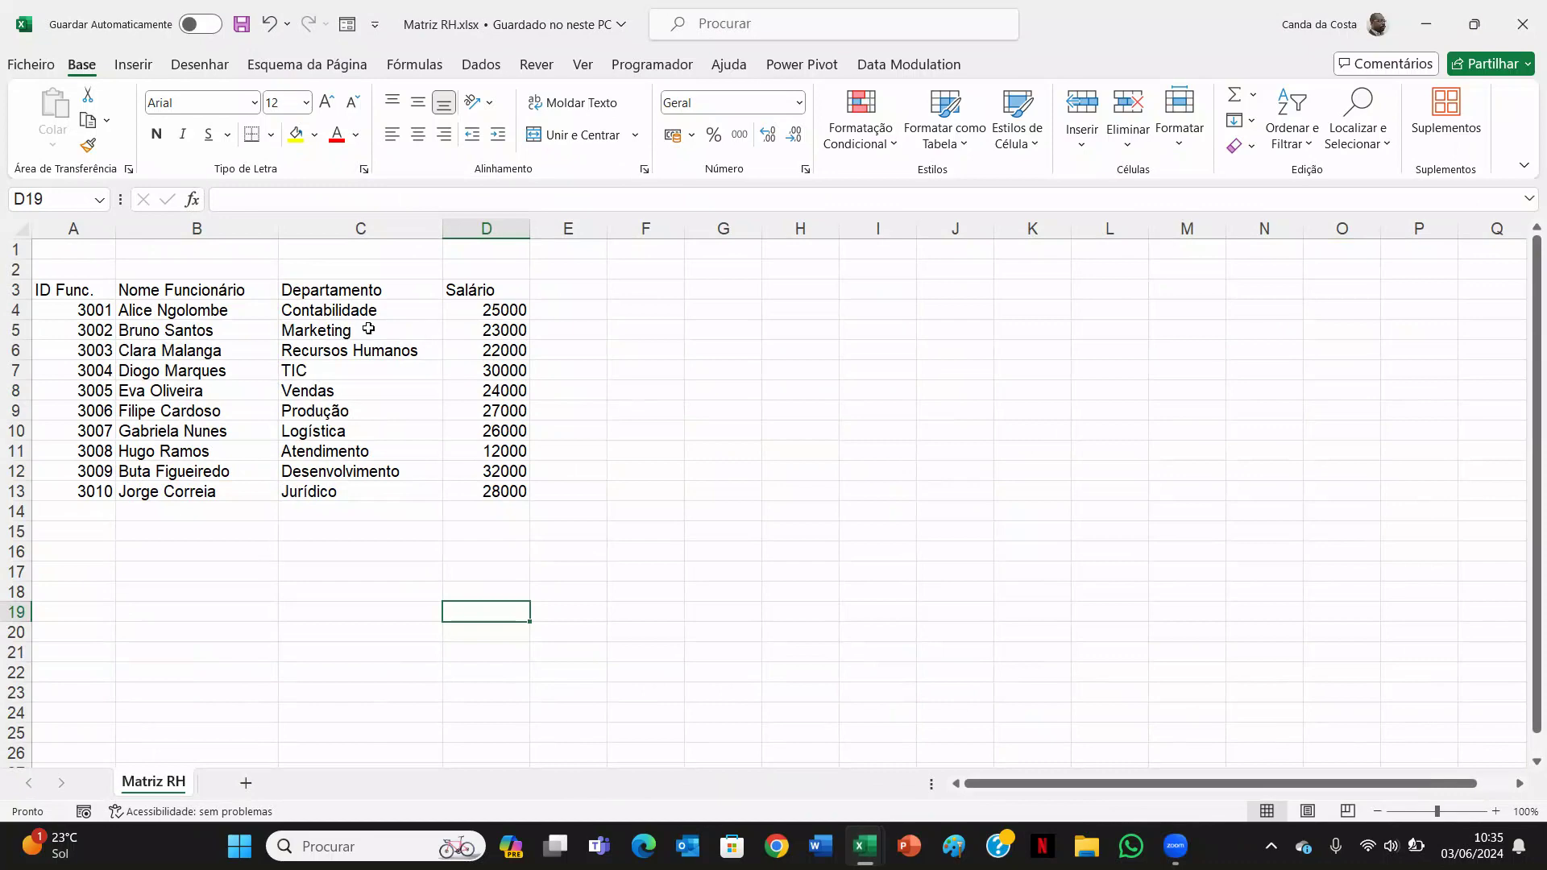
pyautogui.moveTo(865, 854)
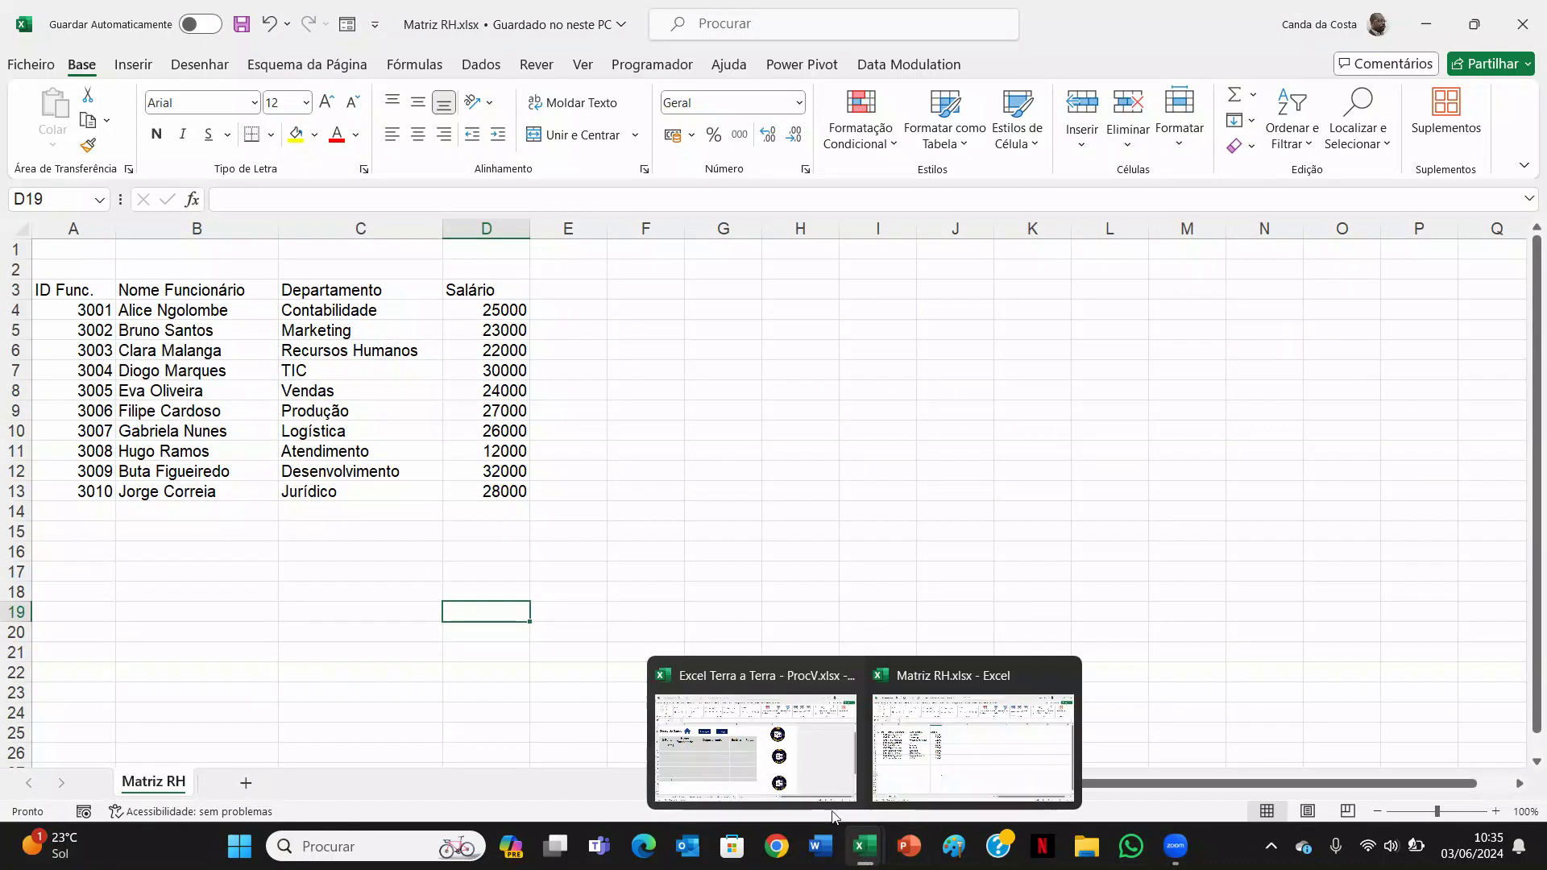
pyautogui.click(809, 766)
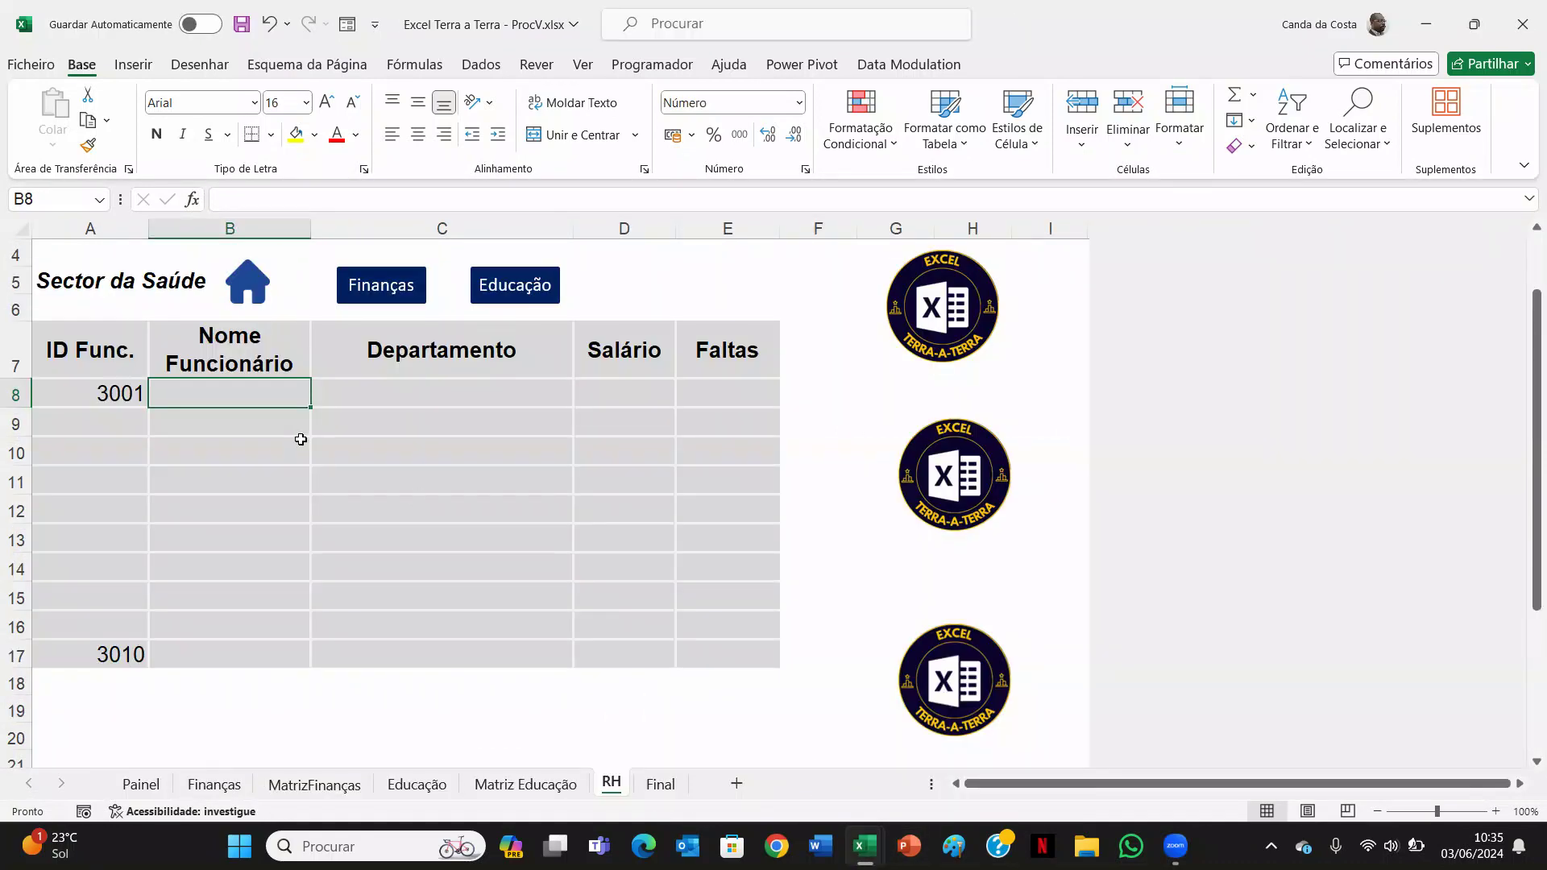
# Start a PROCV formula in B8 with A8 as lookup value and $A$3:$D$13 of the Matriz RH workbook as table.
pyautogui.write('=PRO')
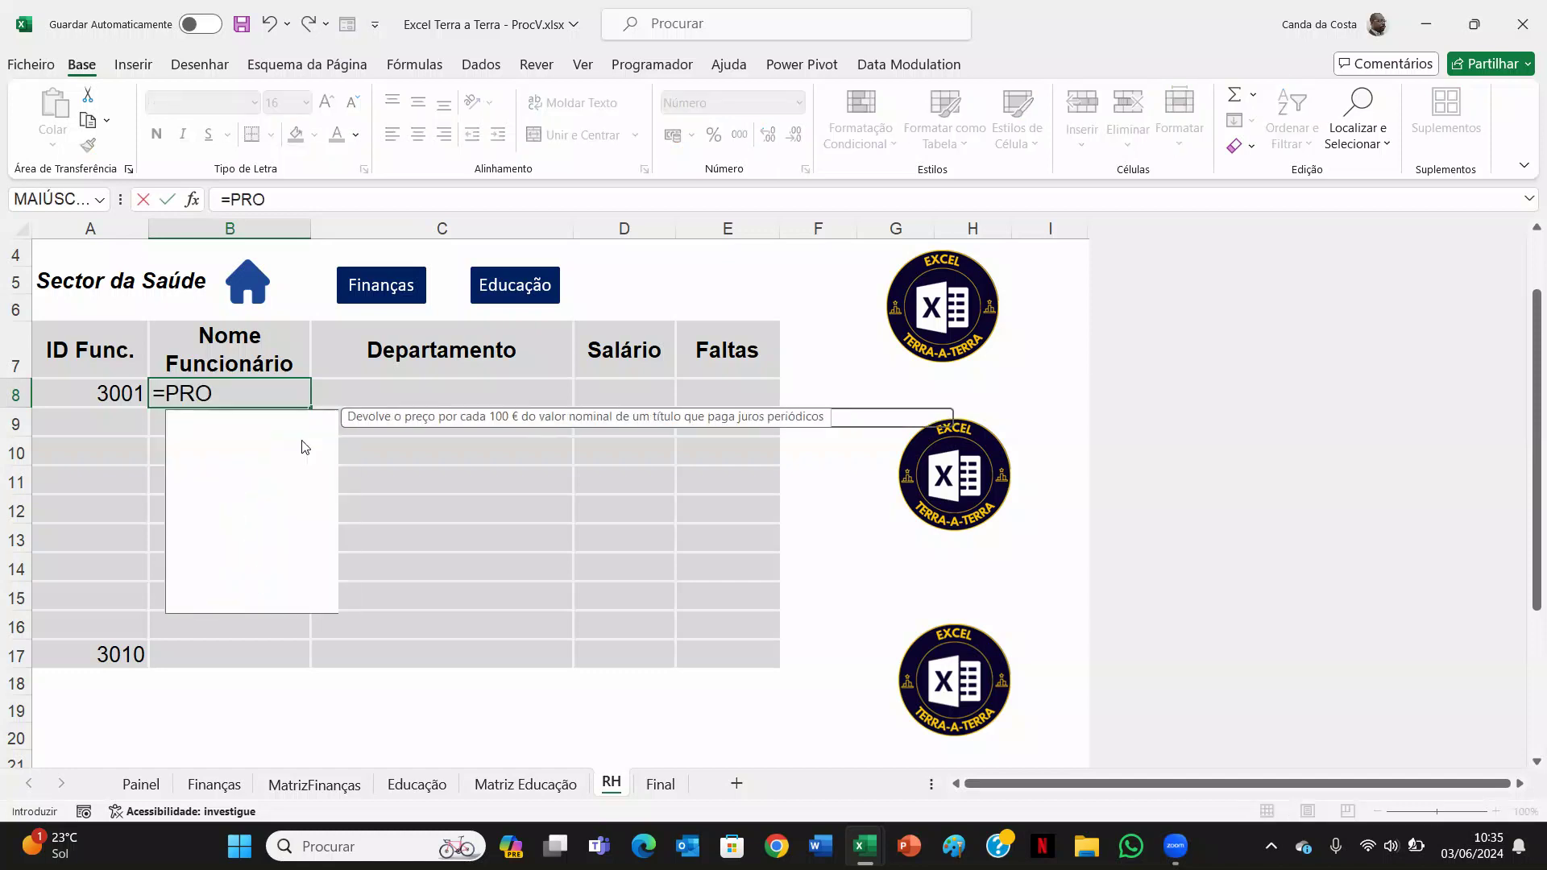
pyautogui.doubleClick(225, 488)
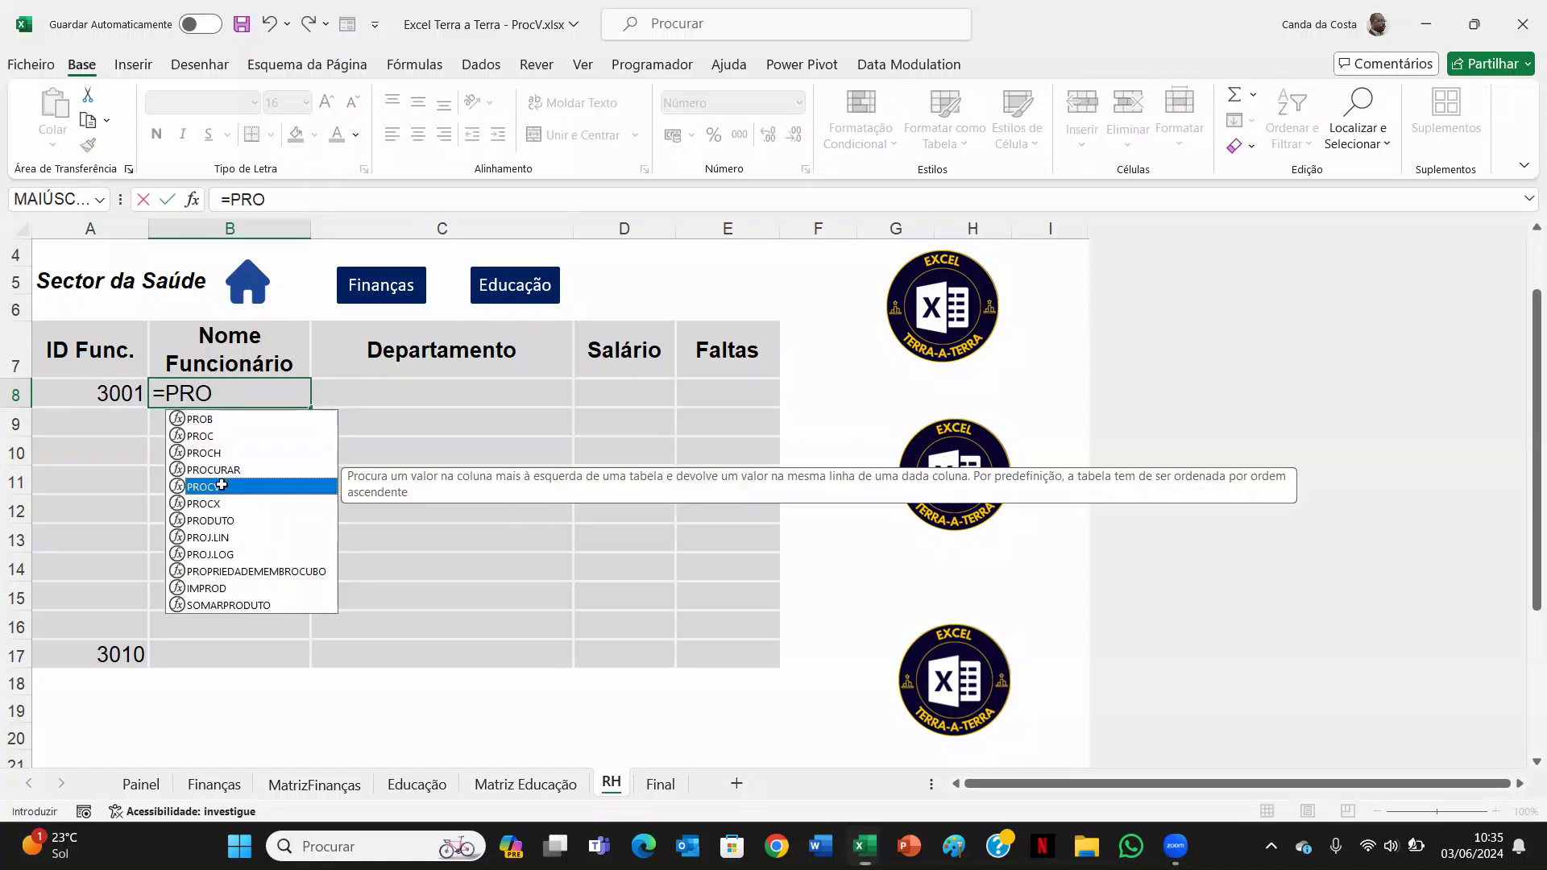
pyautogui.click(107, 394)
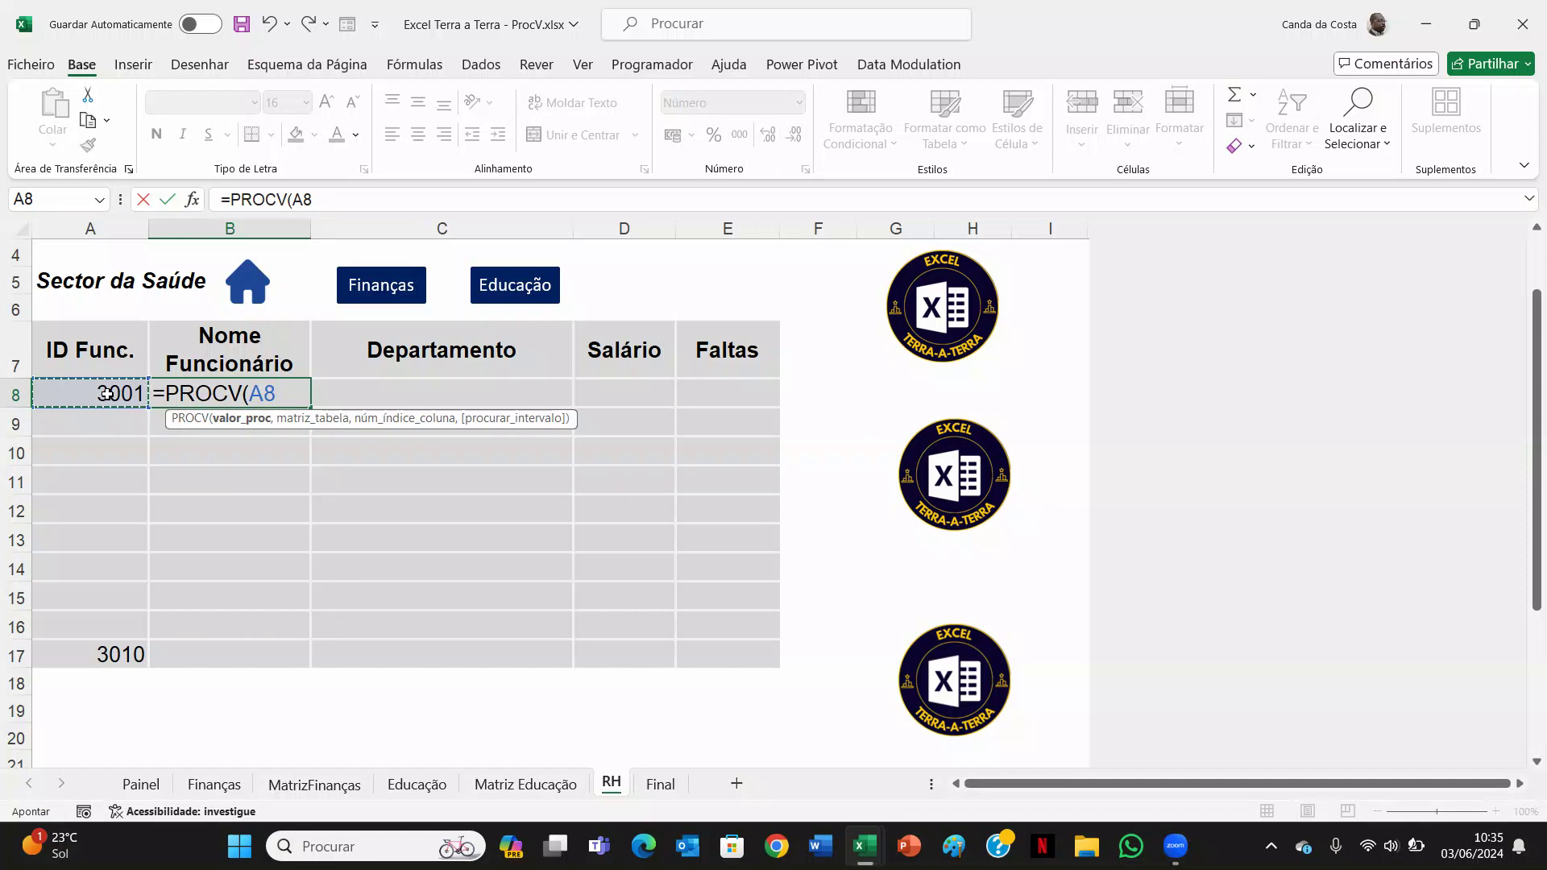
pyautogui.write('.')
pyautogui.press('BackSpace')
pyautogui.write(',')
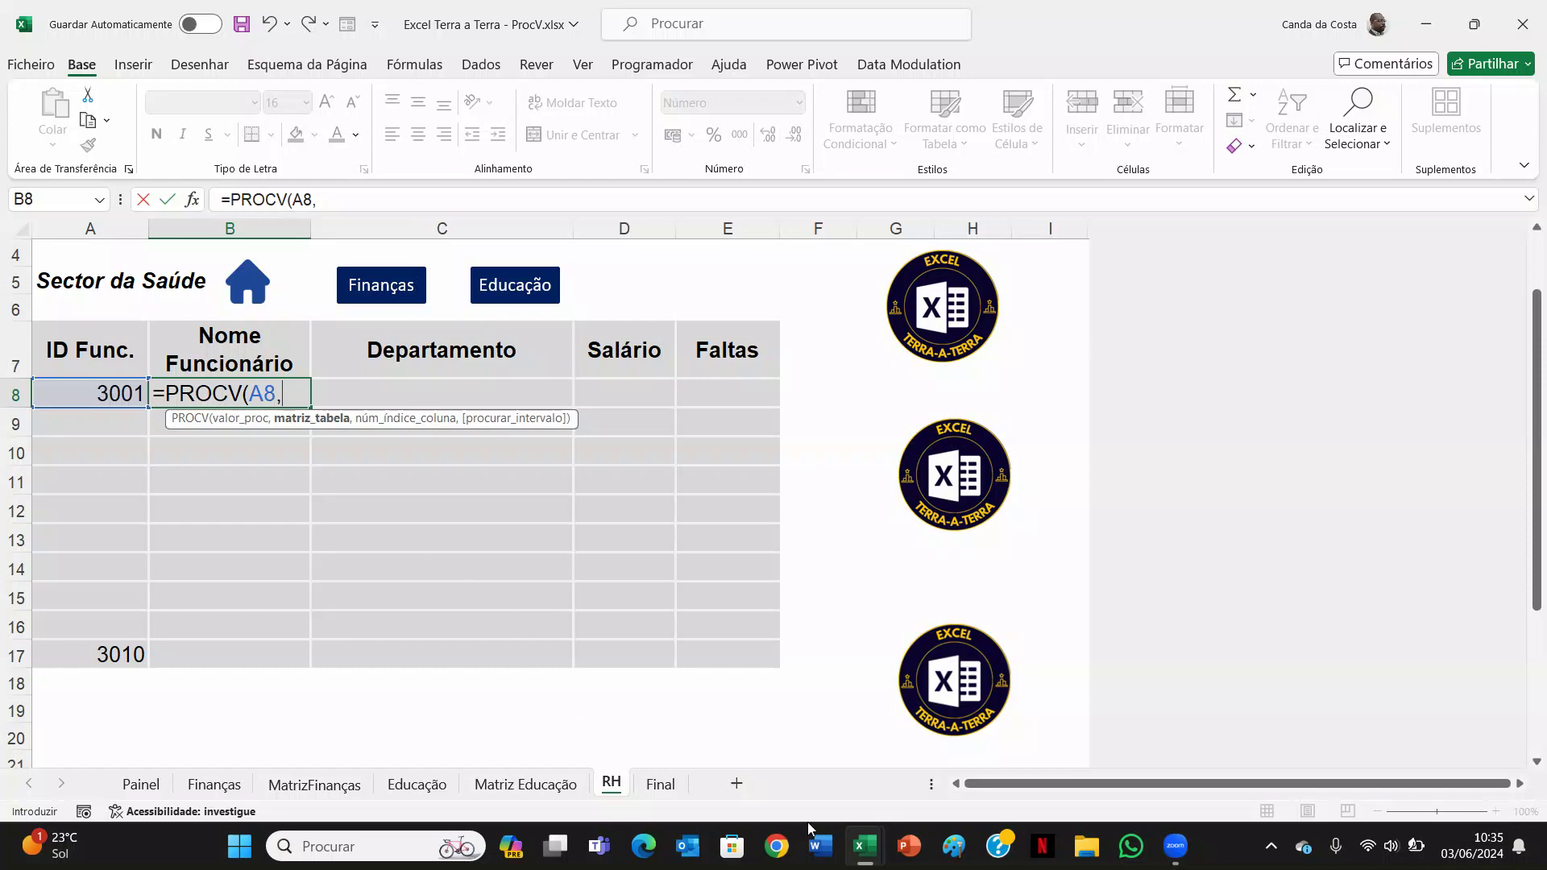
pyautogui.moveTo(865, 852)
pyautogui.click(973, 745)
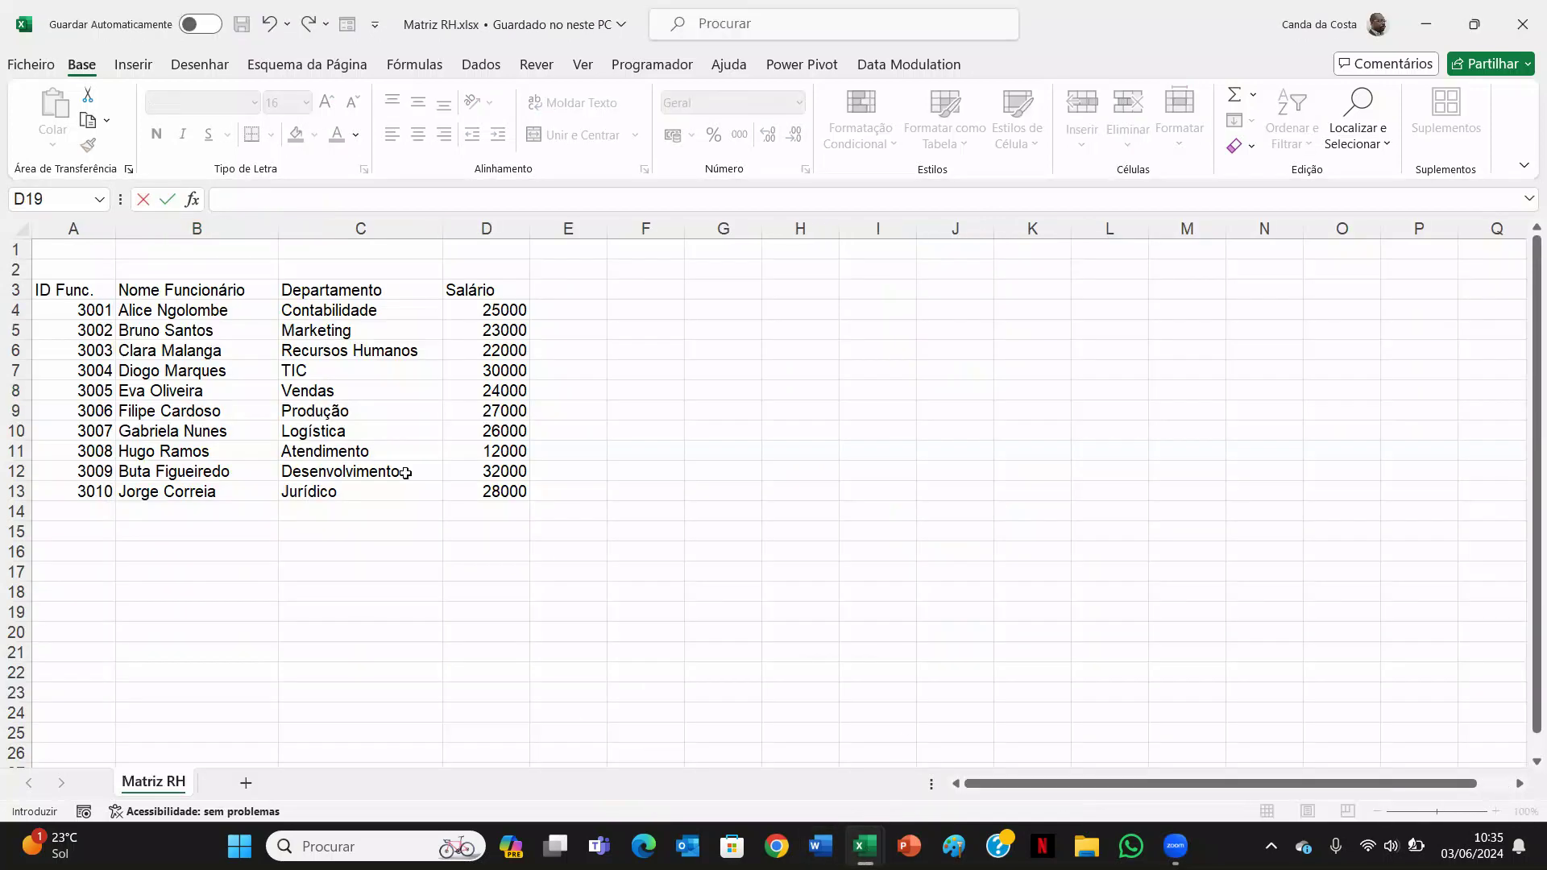
pyautogui.moveTo(81, 292); pyautogui.dragTo(504, 498)
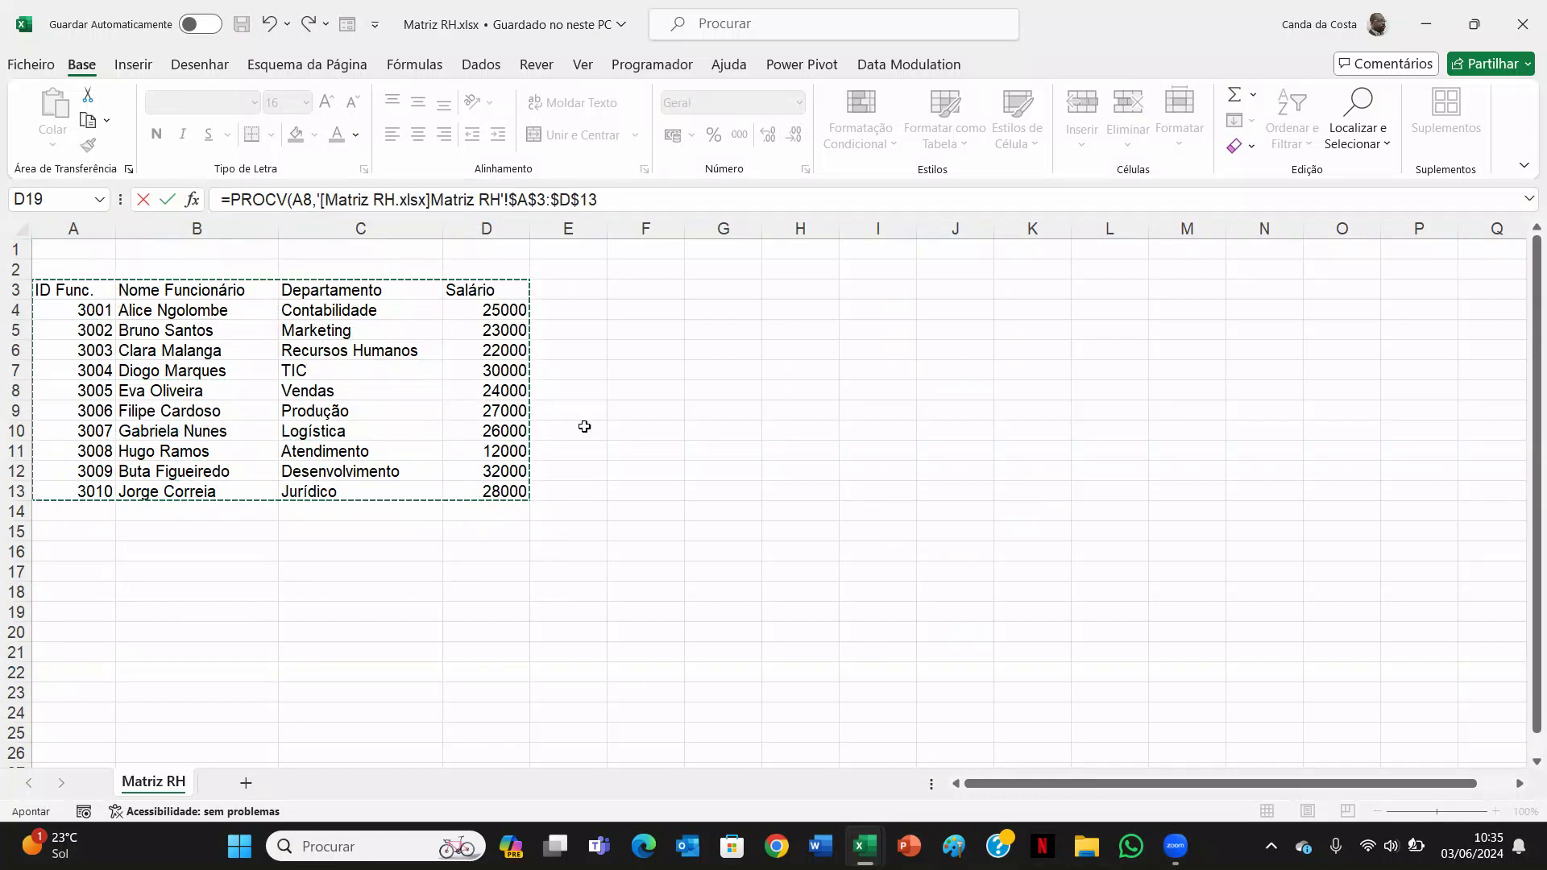
# Complete the PROCV formula in B8 with column index 2 and exact match FALSO.
pyautogui.click(631, 197)
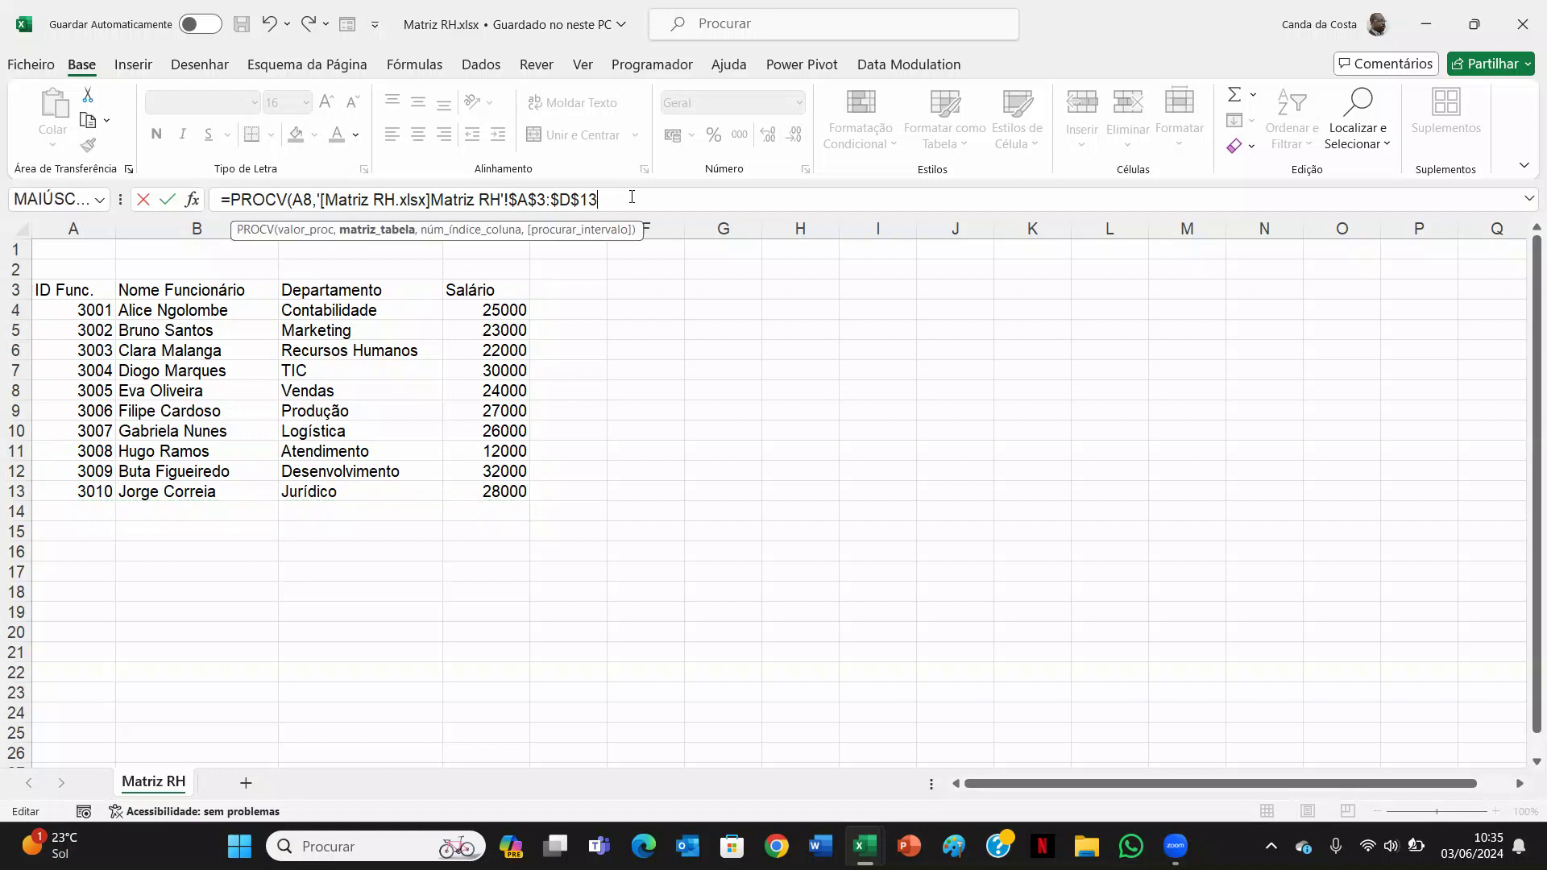
pyautogui.write(',2')
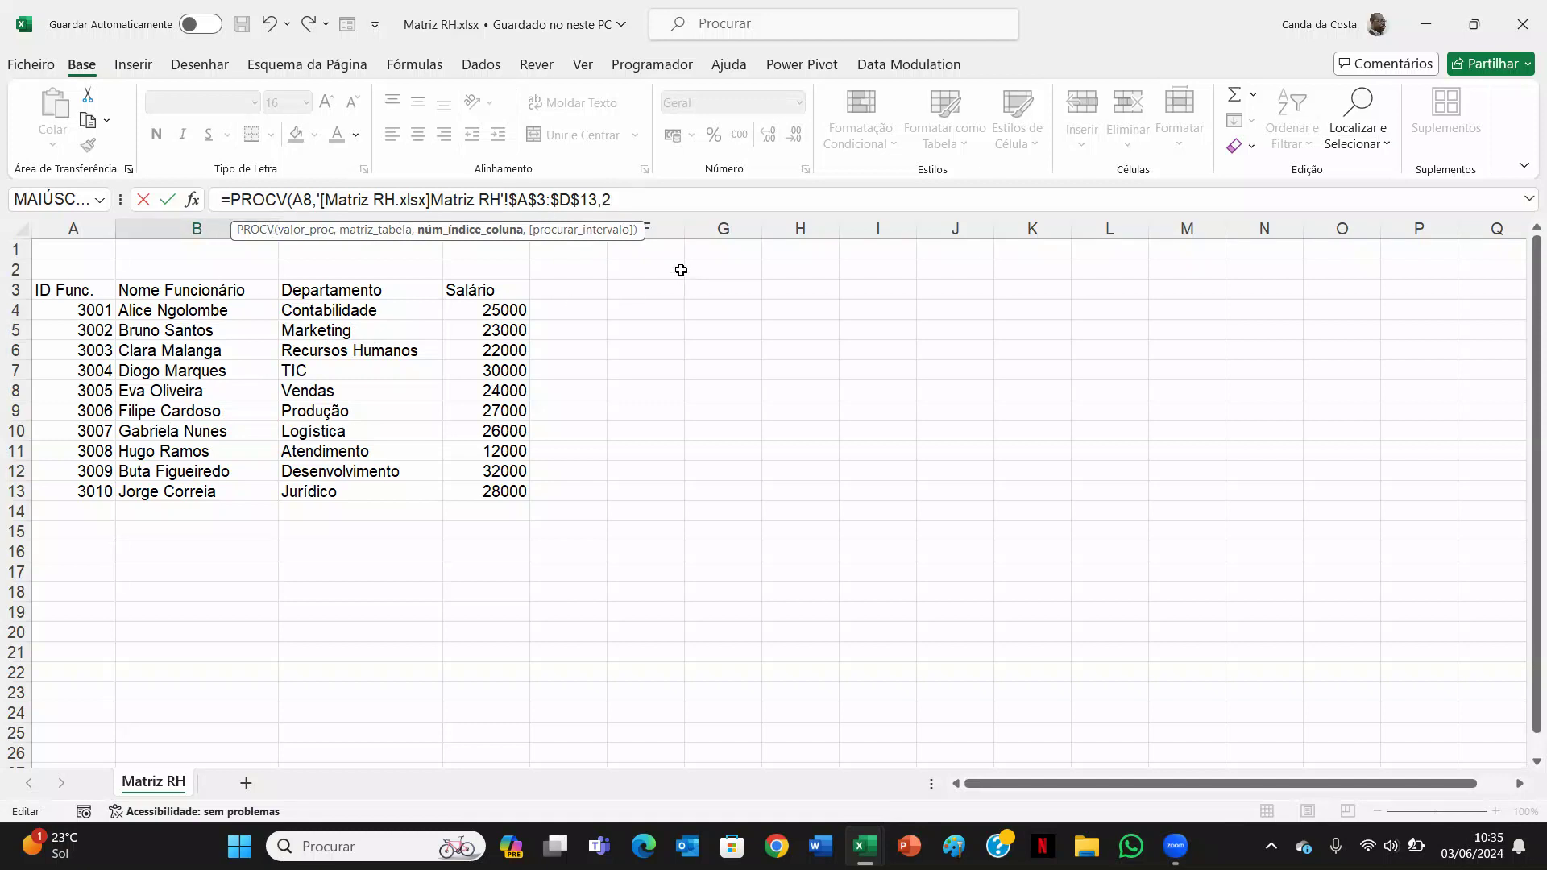
pyautogui.write(',')
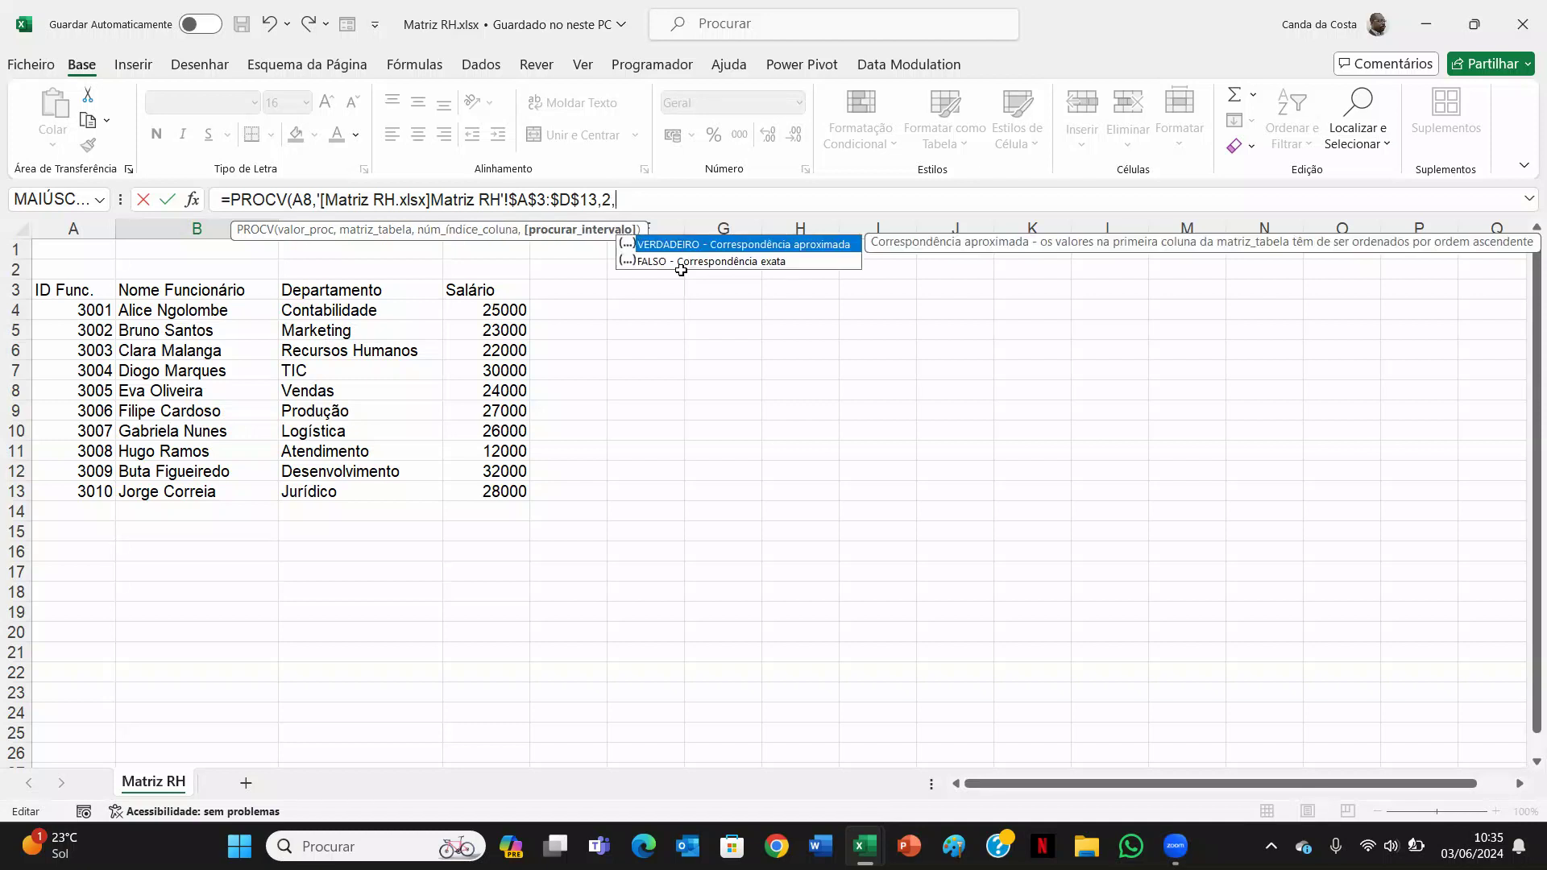
pyautogui.doubleClick(723, 261)
pyautogui.write(')')
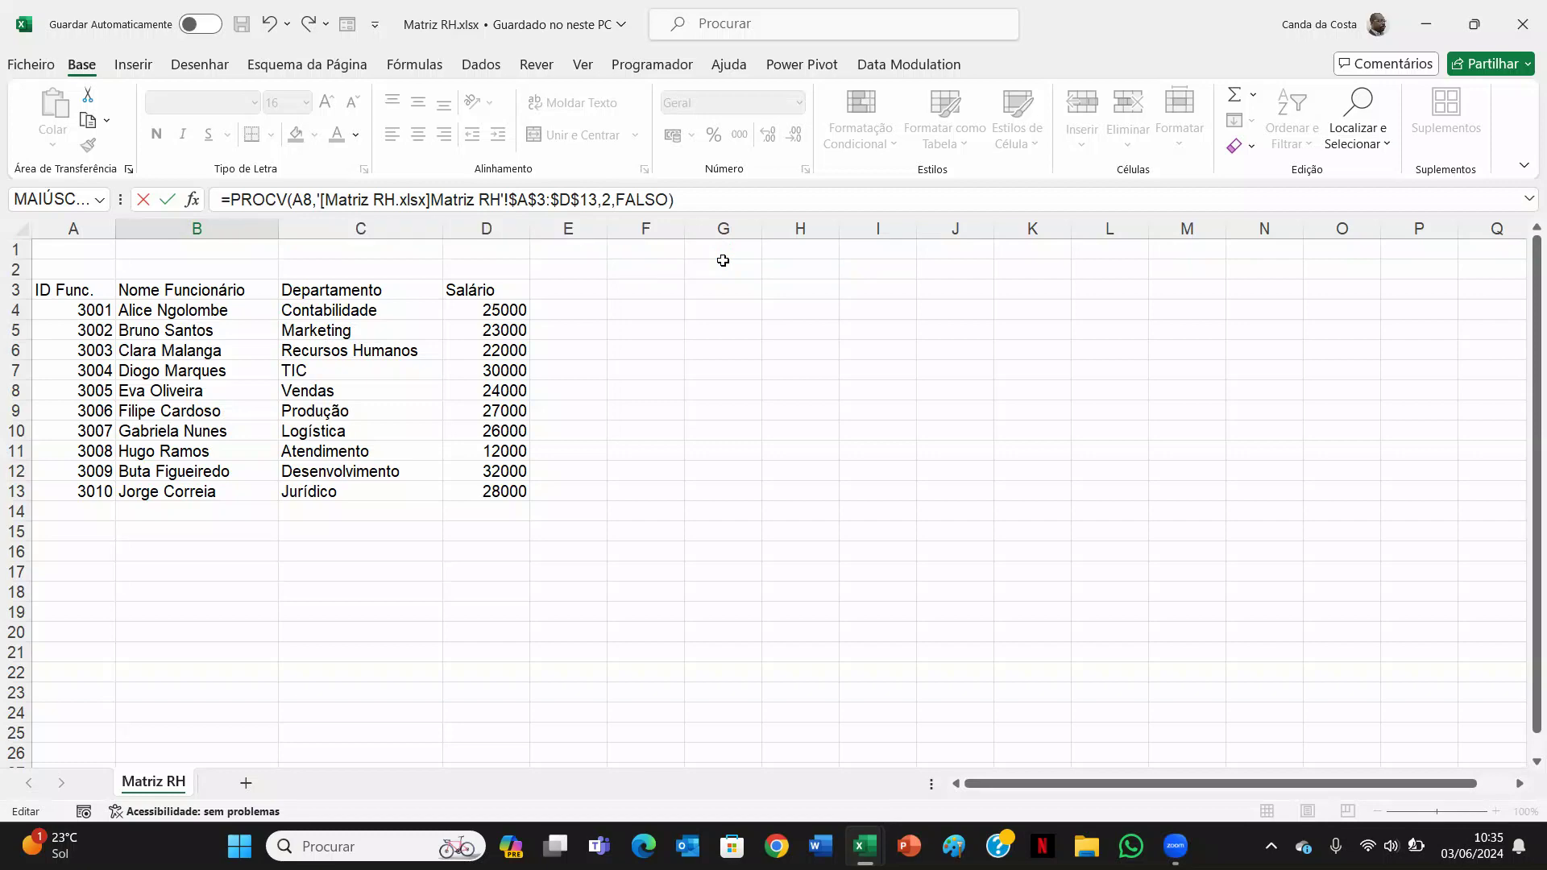
pyautogui.press('Return')
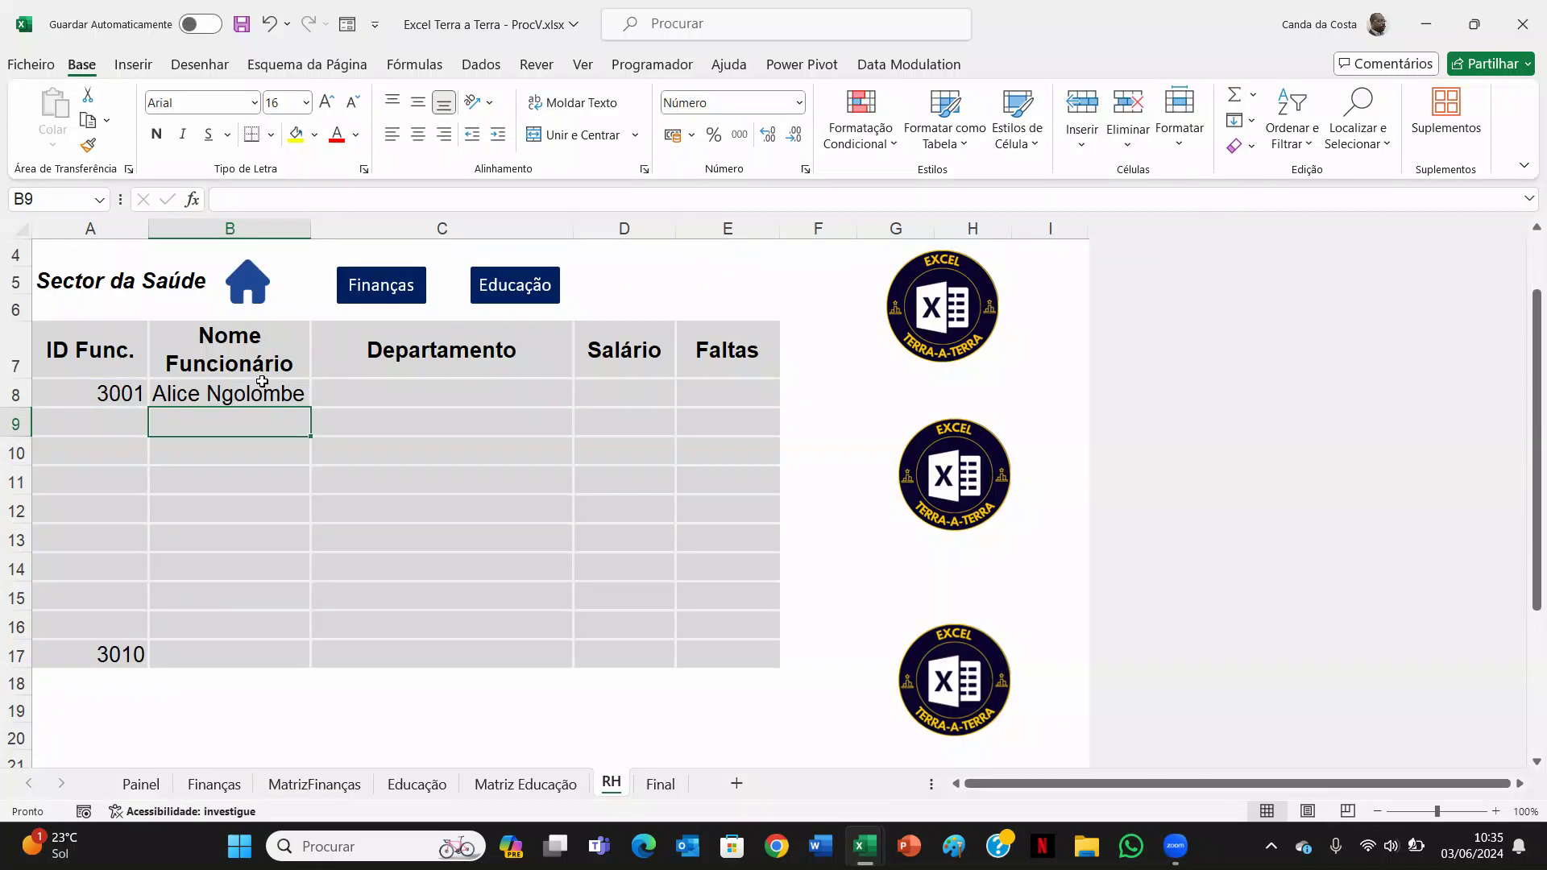
# Fill the PROCV formula from B8 down to B17 and extend the consecutive employee IDs from A8 down to A16.
pyautogui.click(258, 393)
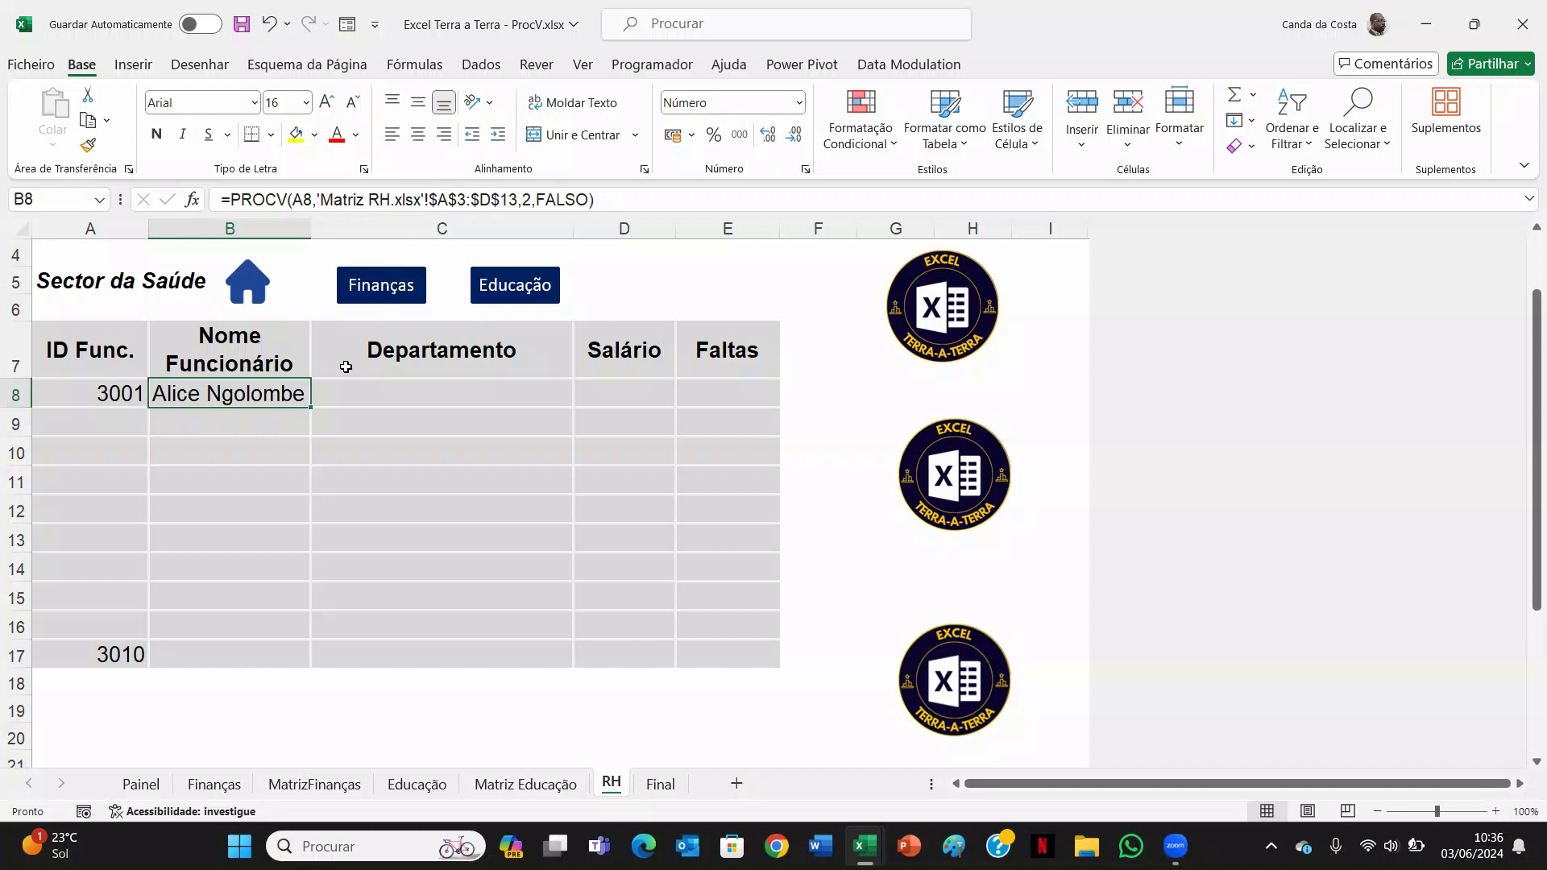
pyautogui.moveTo(311, 407); pyautogui.dragTo(315, 656)
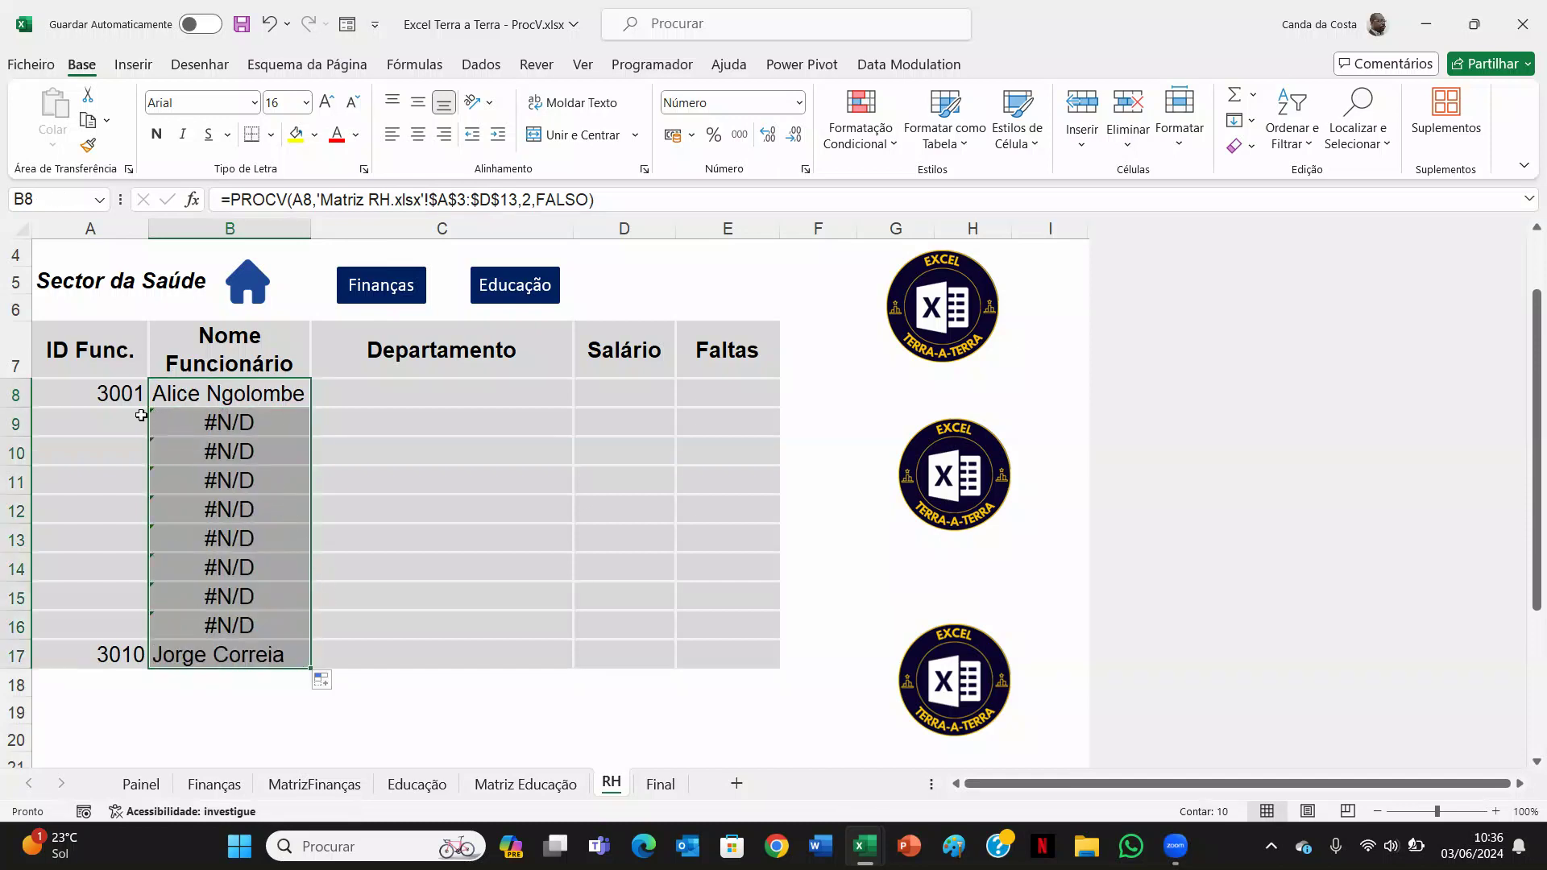
pyautogui.click(117, 414)
pyautogui.click(117, 395)
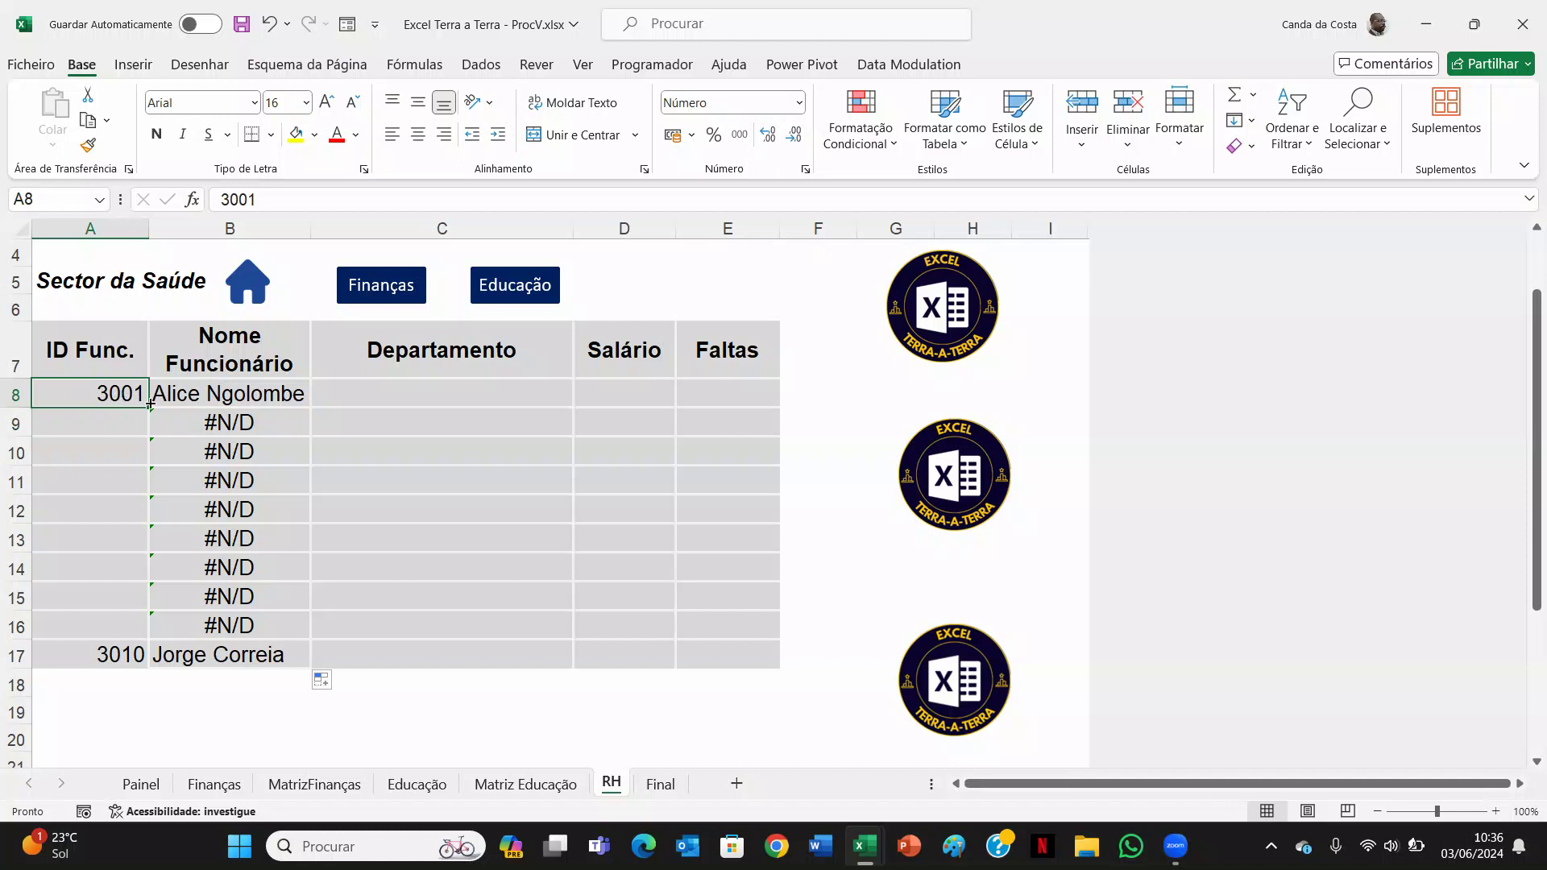
pyautogui.moveTo(148, 408); pyautogui.dragTo(151, 632)
pyautogui.click(95, 431)
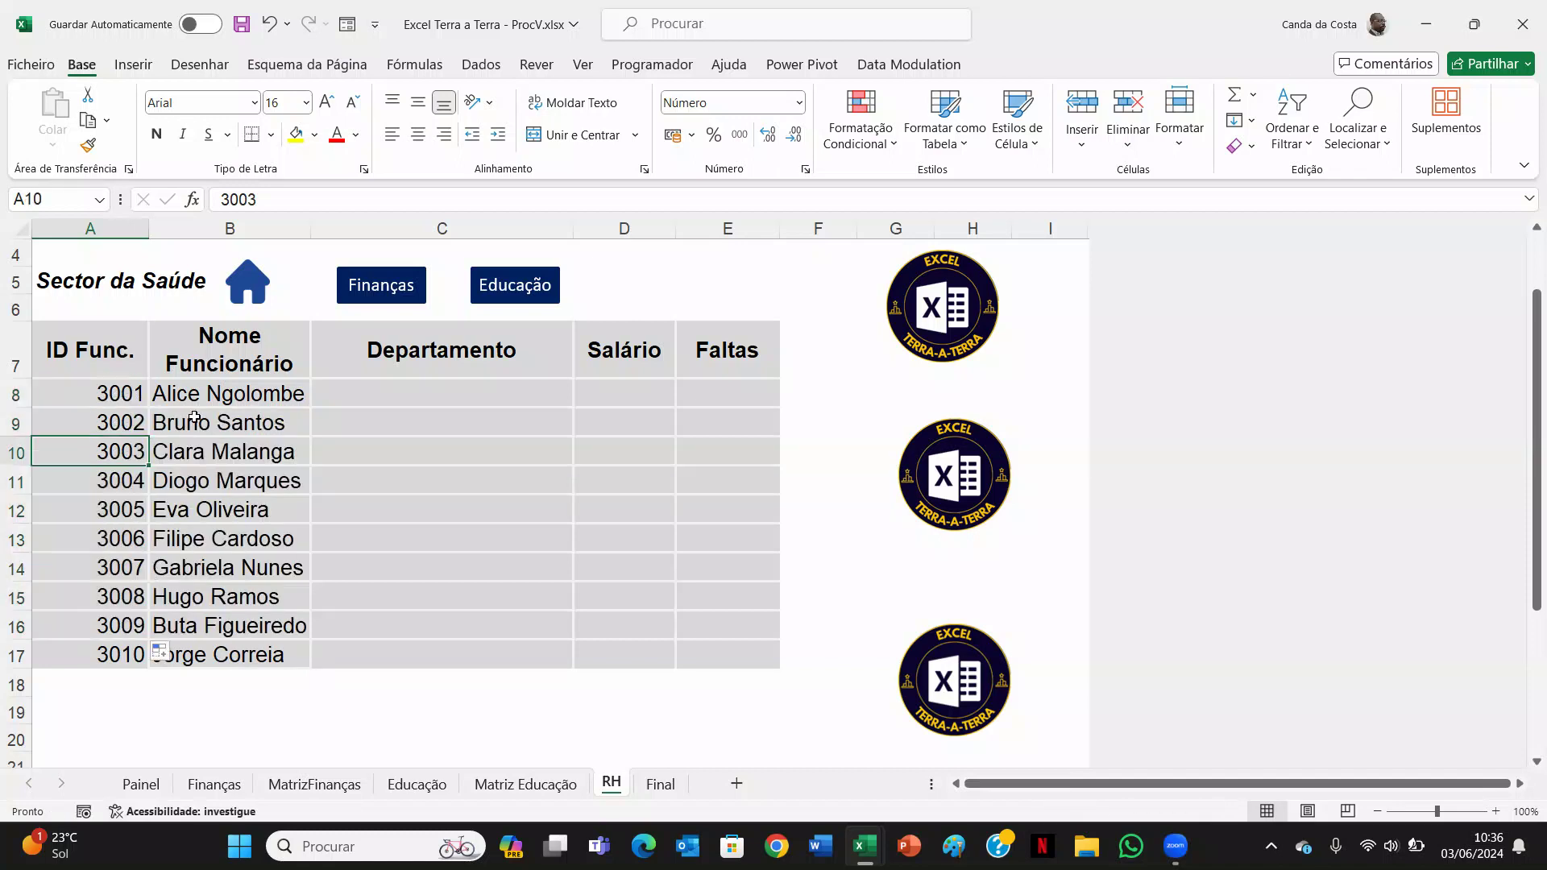
# Copy the PROCV formula from B8 into C8 of the Departamento column.
pyautogui.click(225, 395)
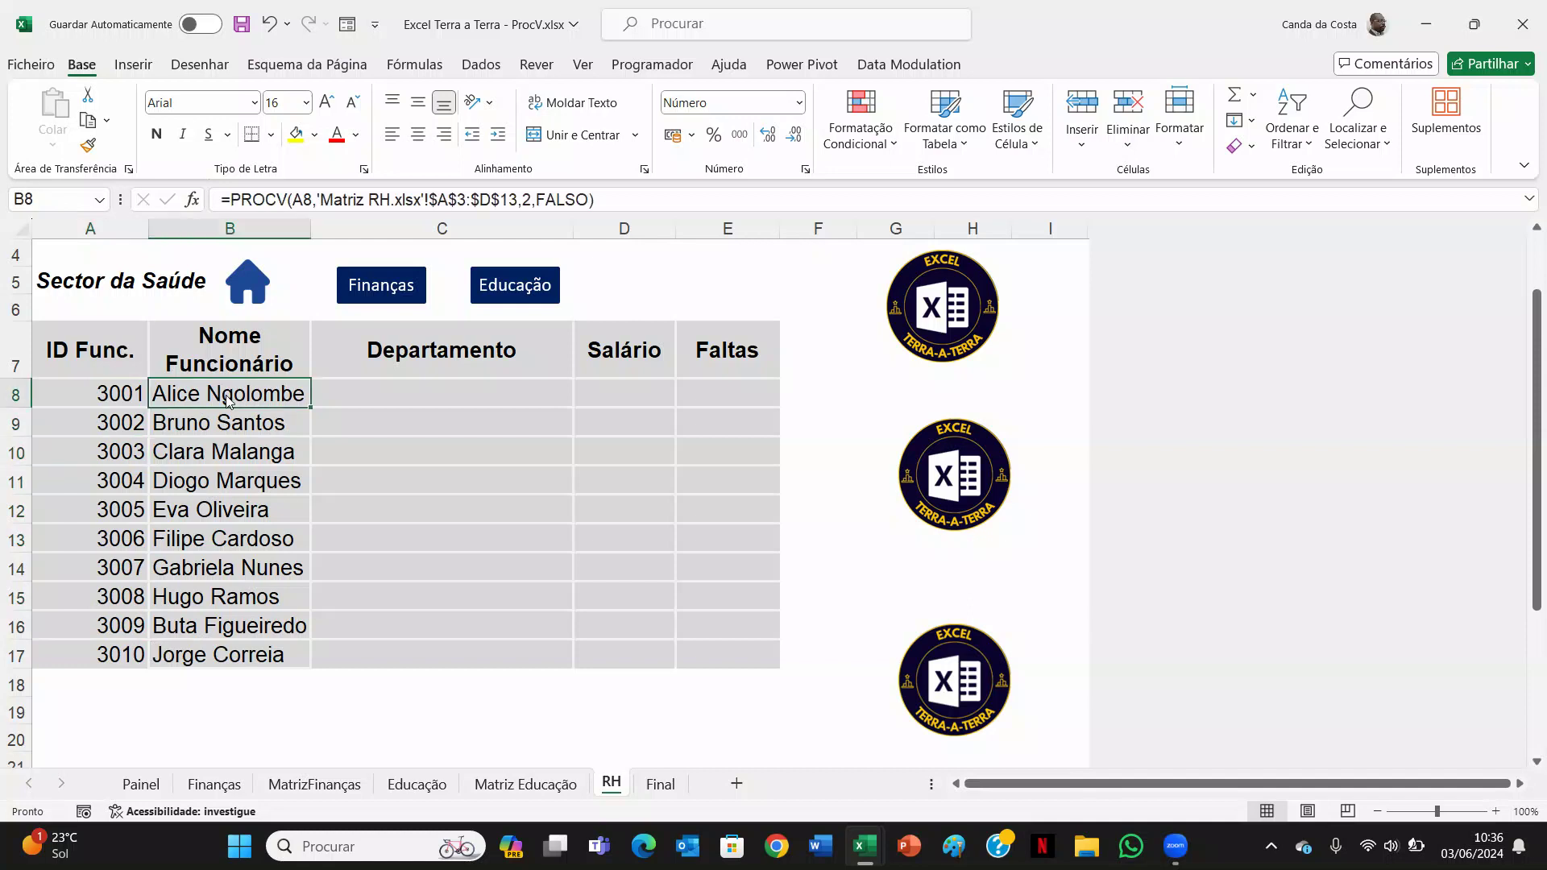
pyautogui.rightClick(226, 395)
pyautogui.click(278, 265)
pyautogui.click(377, 392)
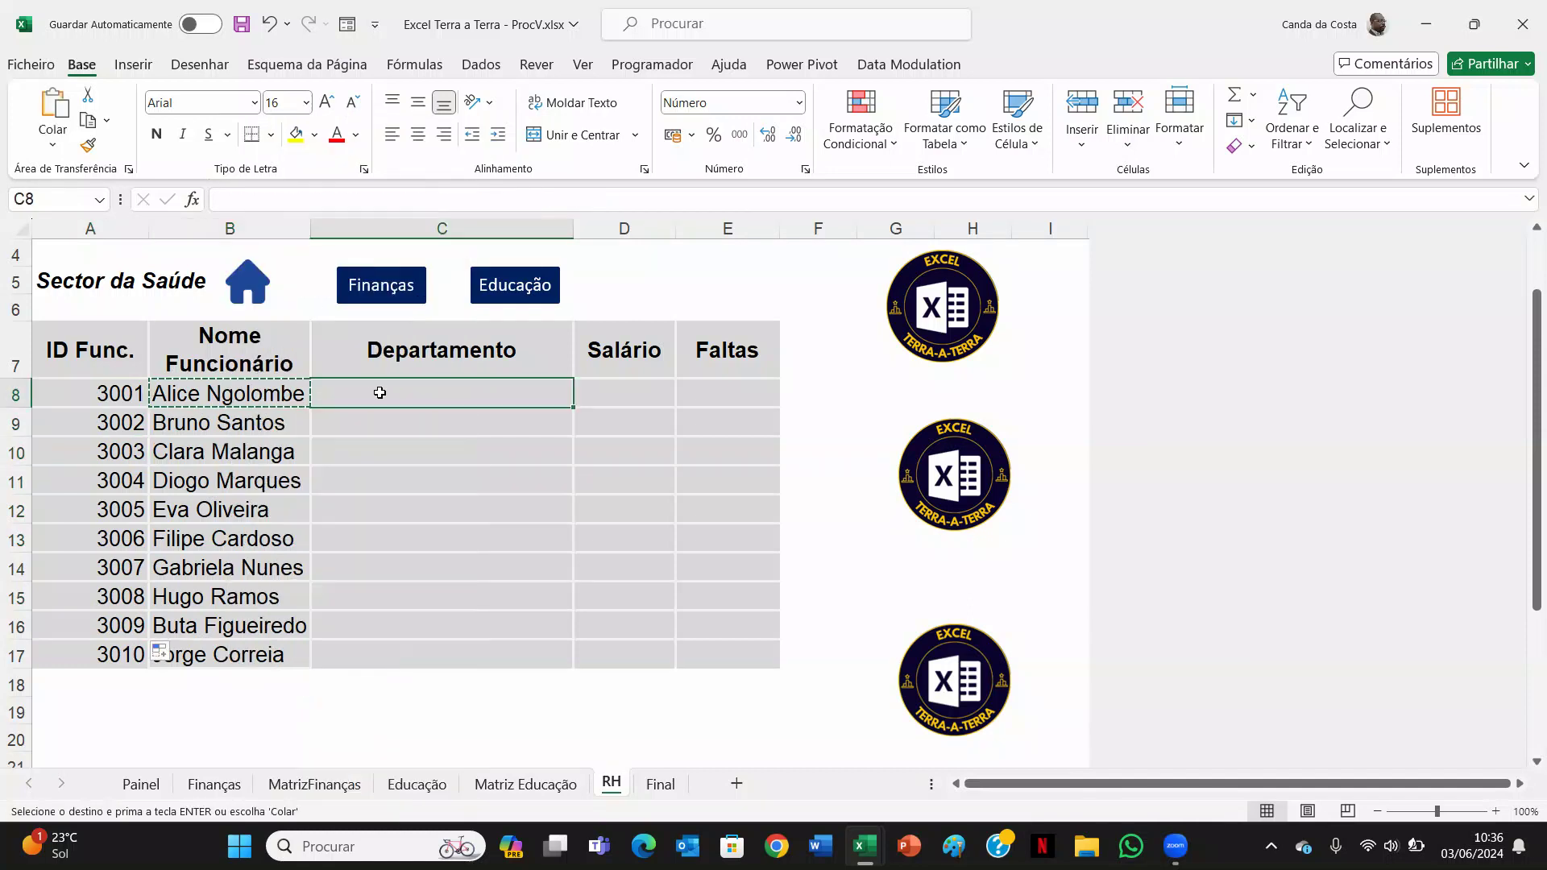
pyautogui.press('Return')
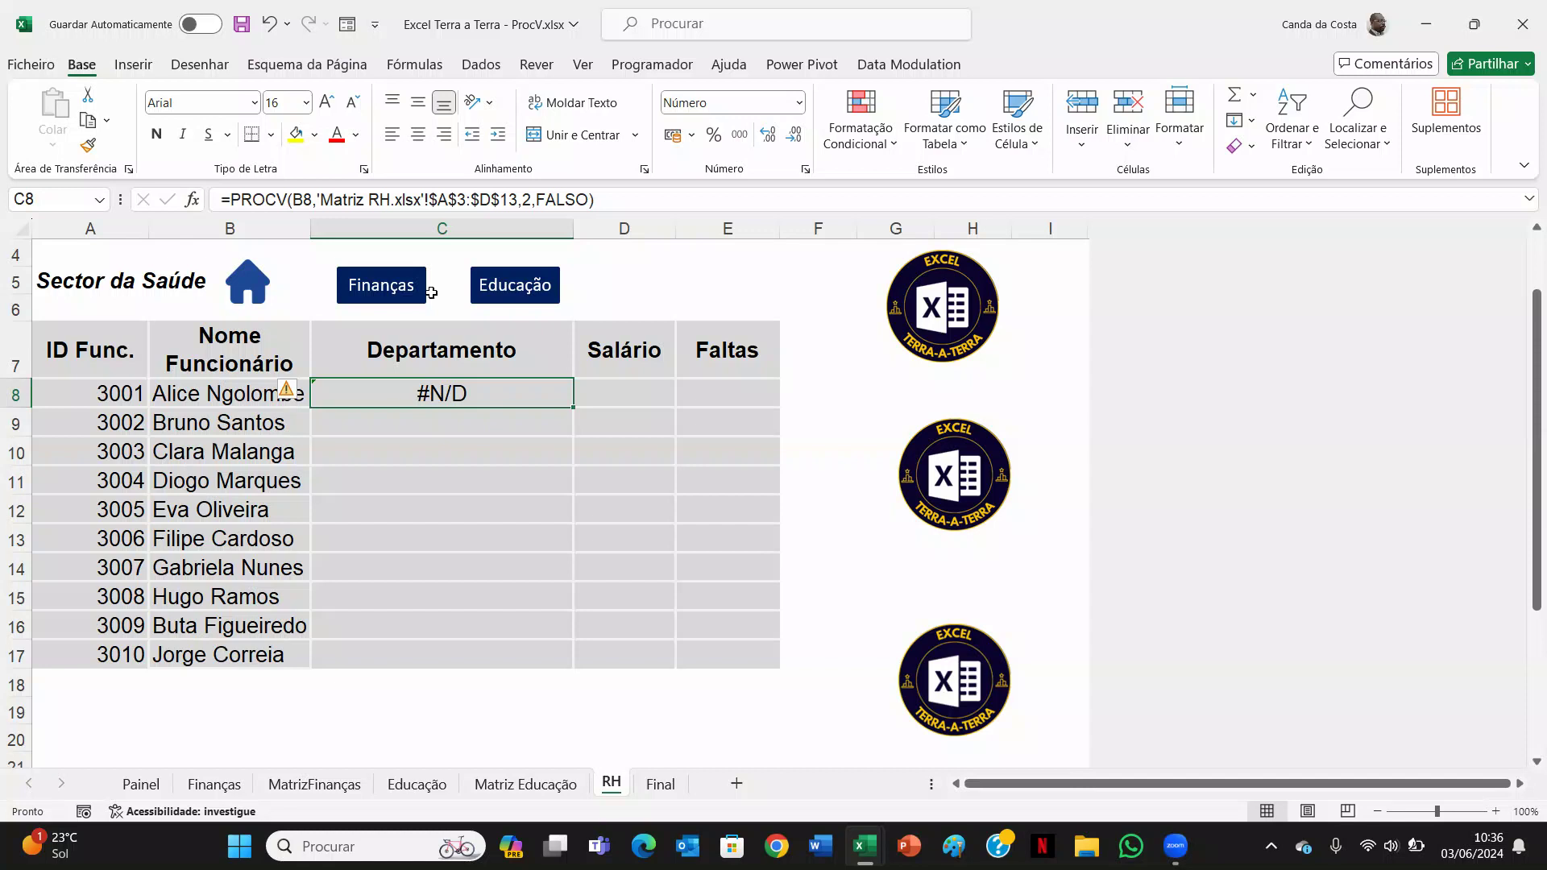
# Correct the PROCV formula in C8 to use A8 as lookup value and column index 3.
pyautogui.click(531, 199)
pyautogui.press('BackSpace')
pyautogui.write('3')
pyautogui.press('Return')
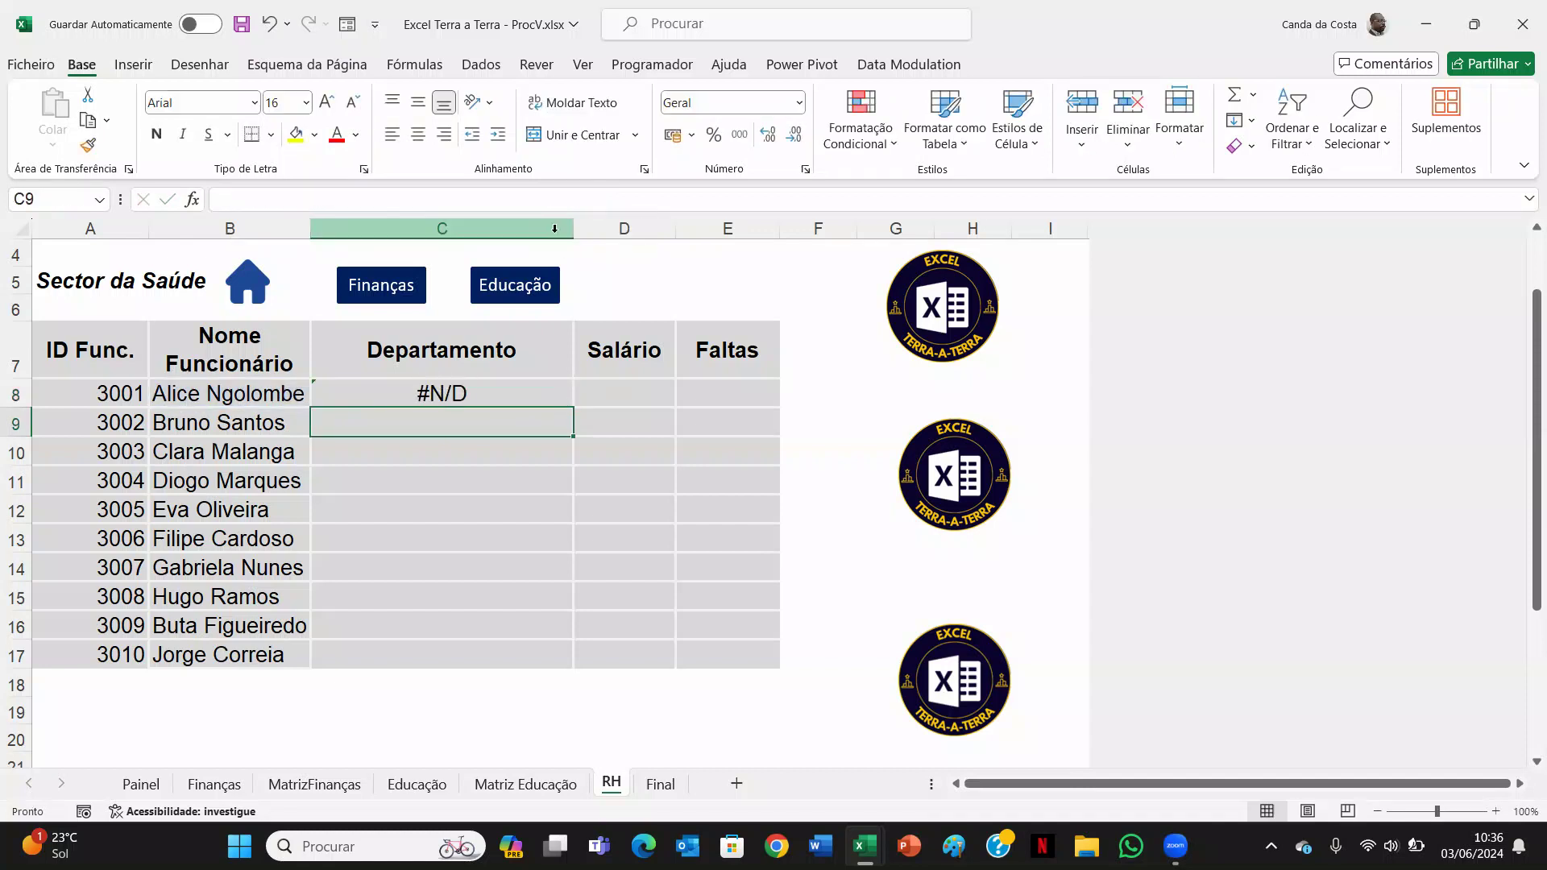
pyautogui.click(439, 388)
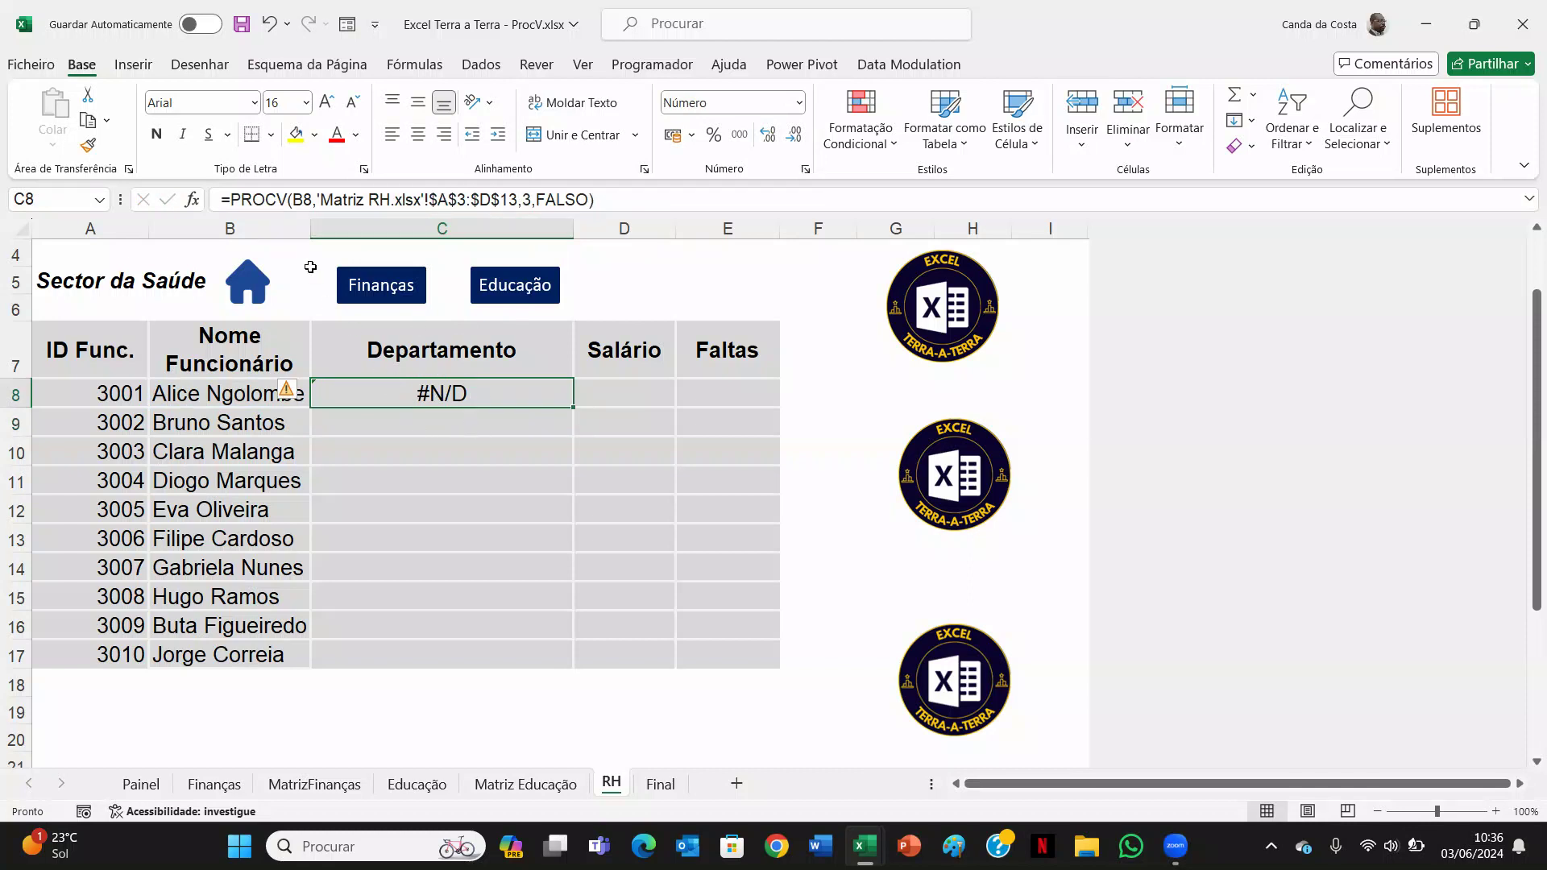
pyautogui.moveTo(308, 199); pyautogui.dragTo(297, 199)
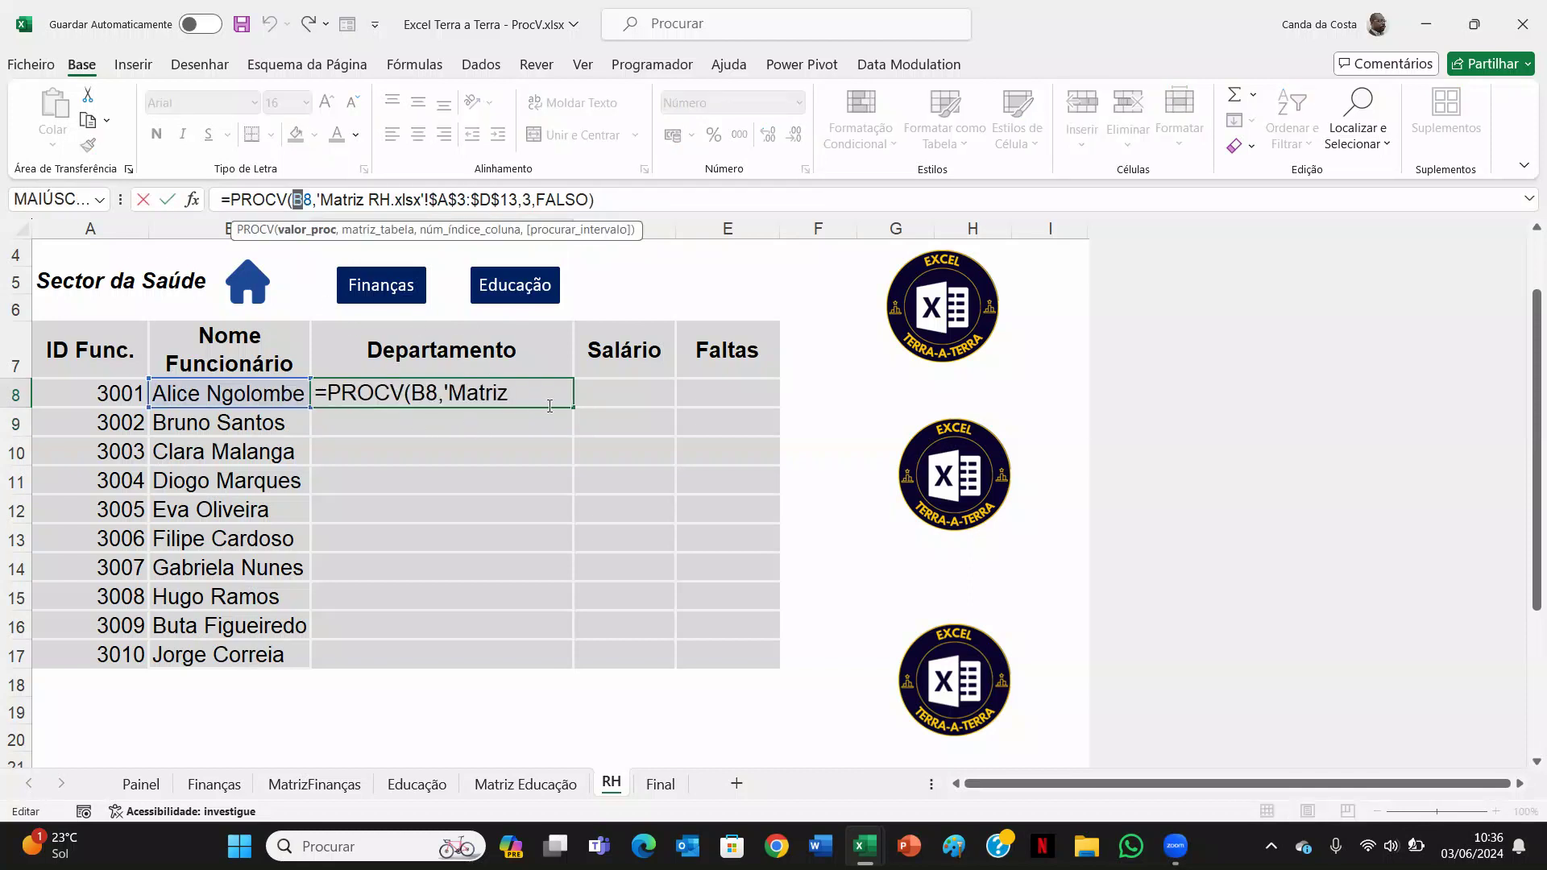
pyautogui.write('A')
pyautogui.press('Return')
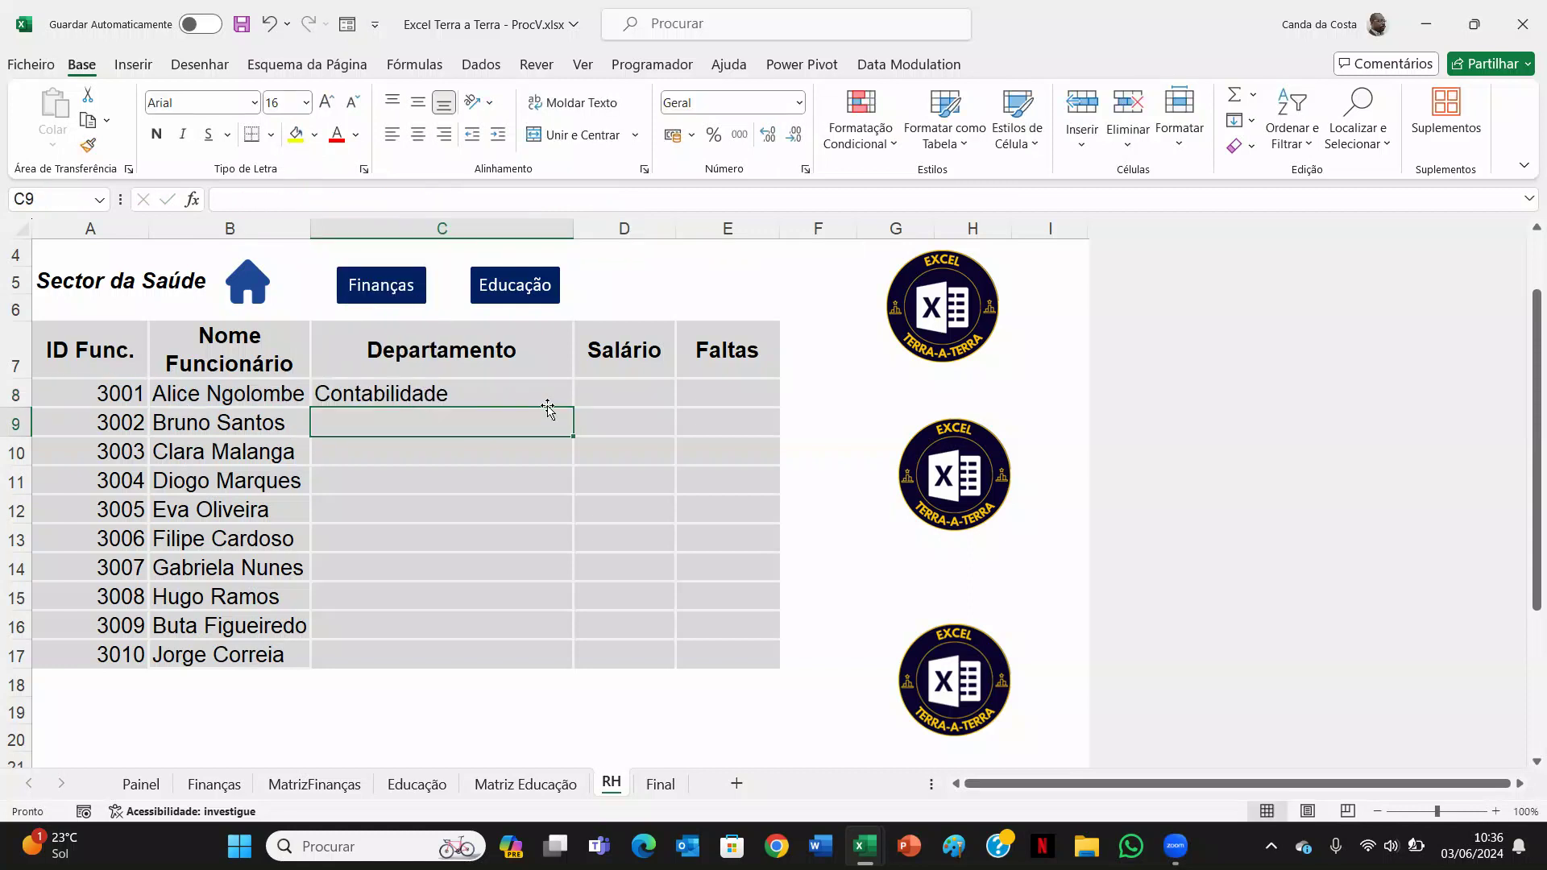
# Fill the PROCV formula from C8 down to C17, and copy it from C8 into D8 of the Salário column.
pyautogui.click(442, 394)
pyautogui.doubleClick(573, 409)
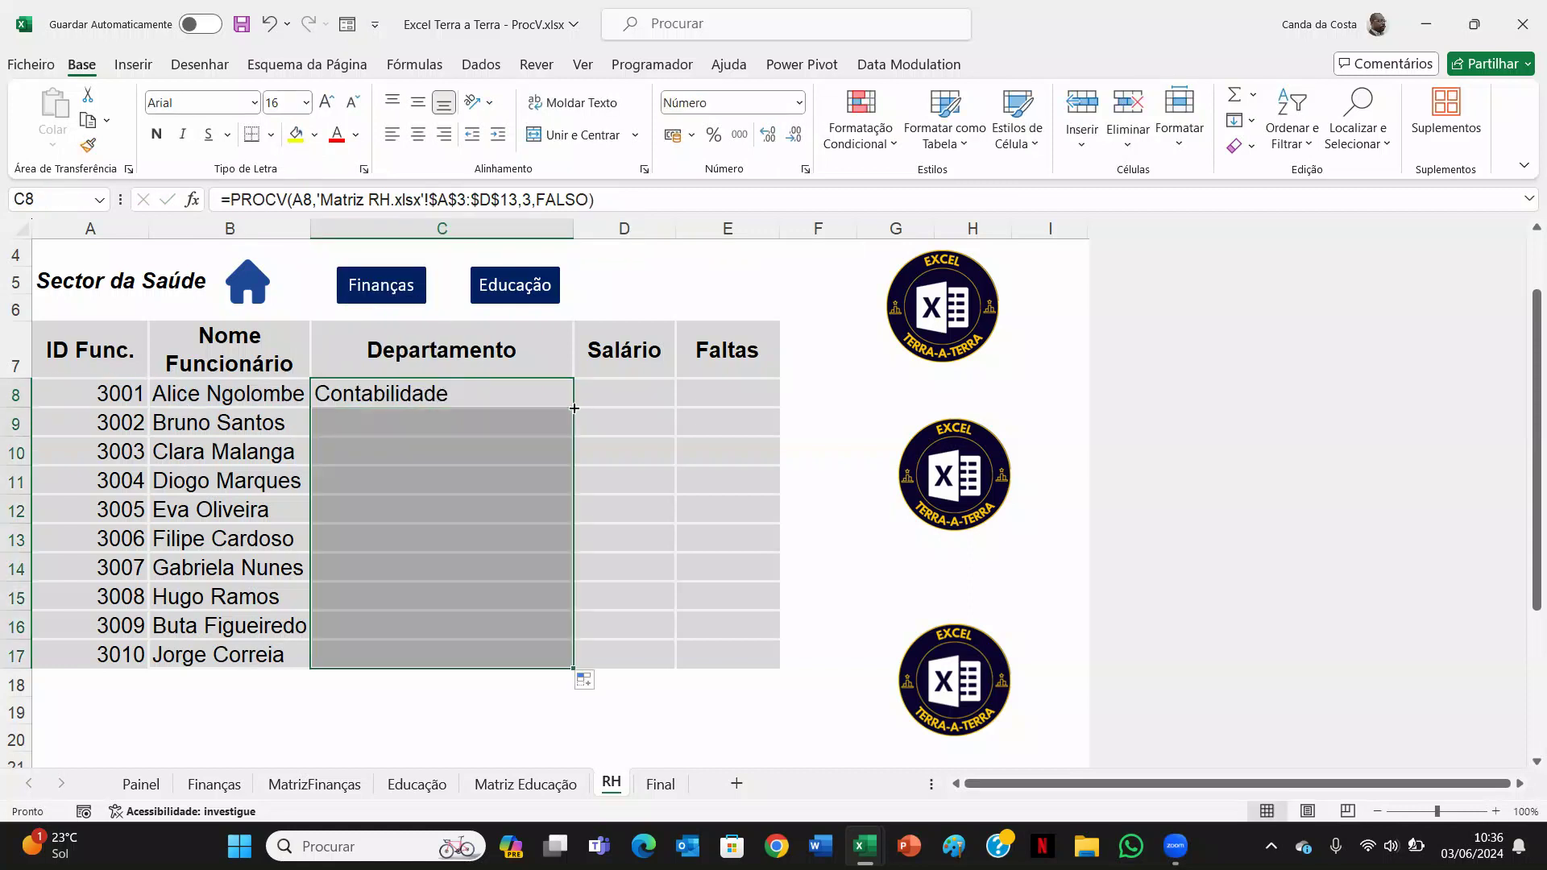
pyautogui.click(535, 392)
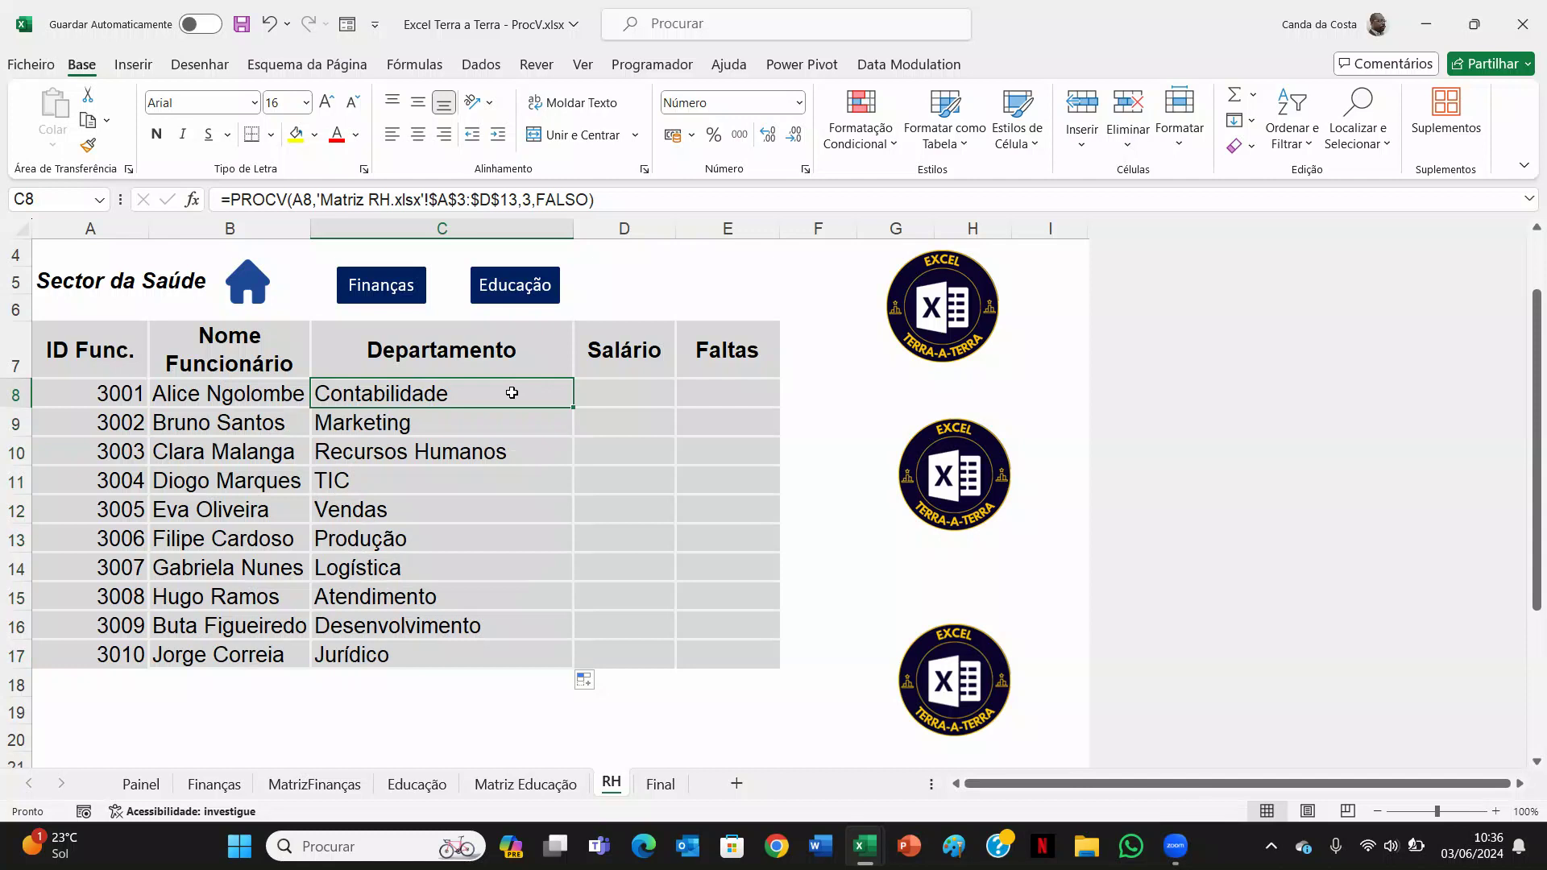
pyautogui.rightClick(536, 392)
pyautogui.click(573, 261)
pyautogui.click(642, 390)
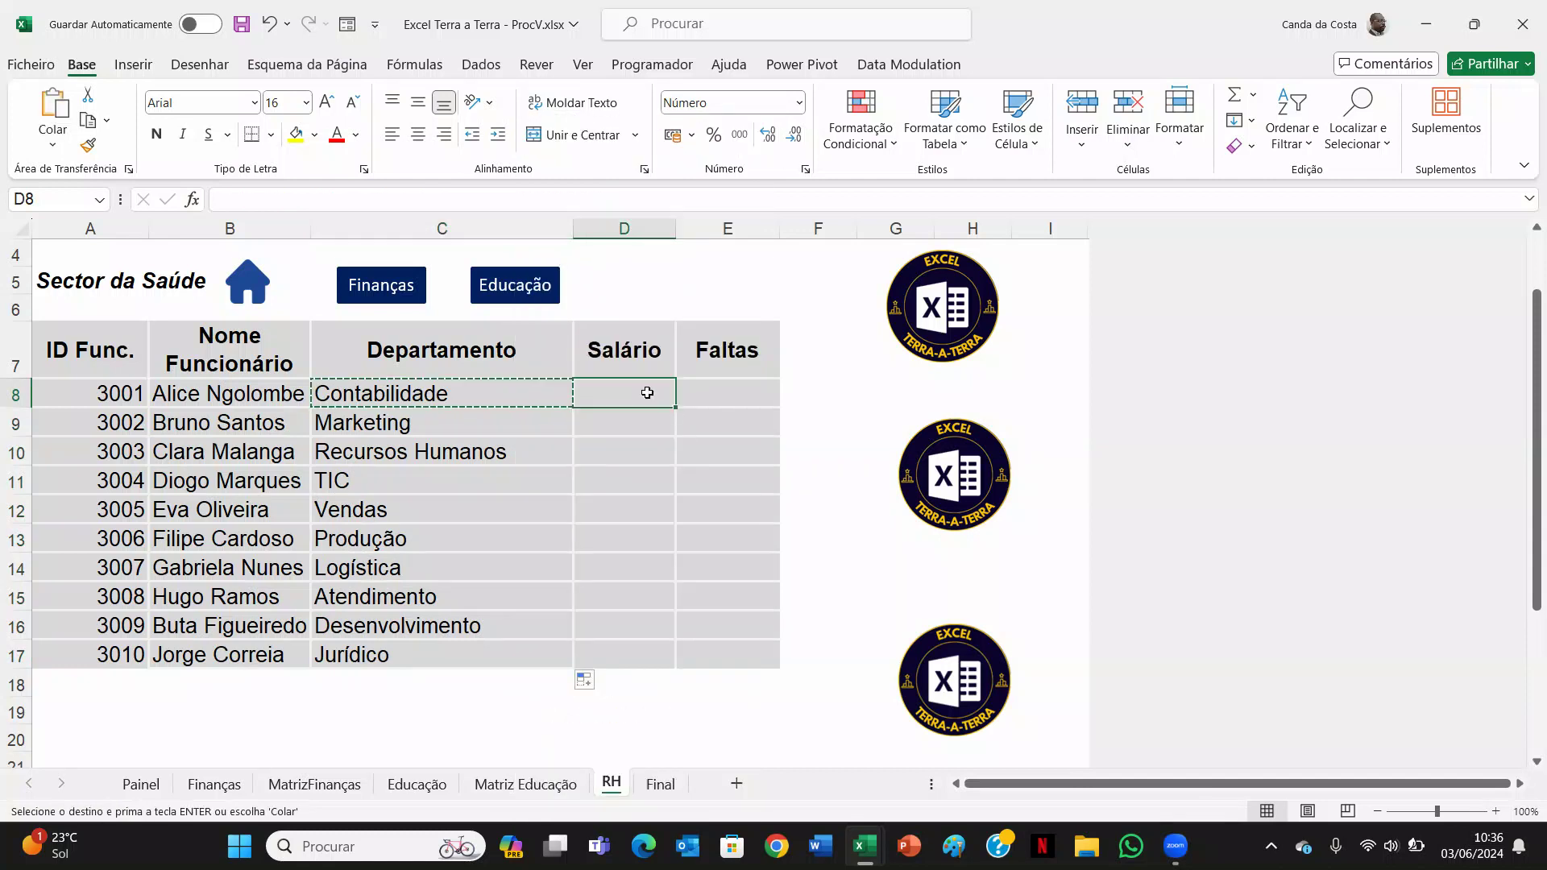
pyautogui.press('Return')
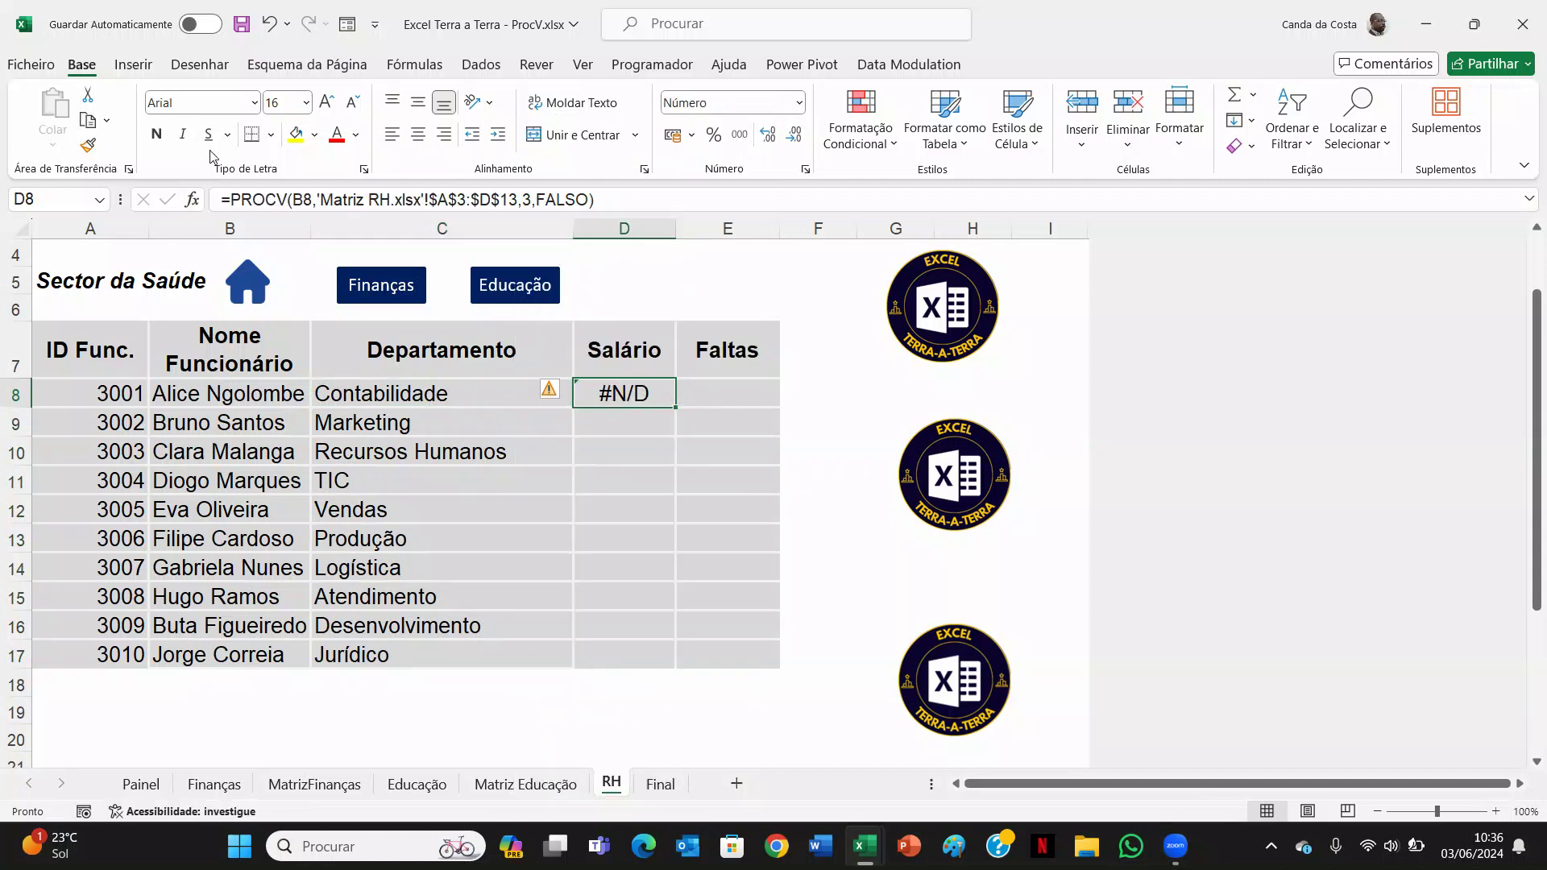
# Change the PROCV formula in D8 to use A8 as lookup value and column index 4.
pyautogui.click(303, 197)
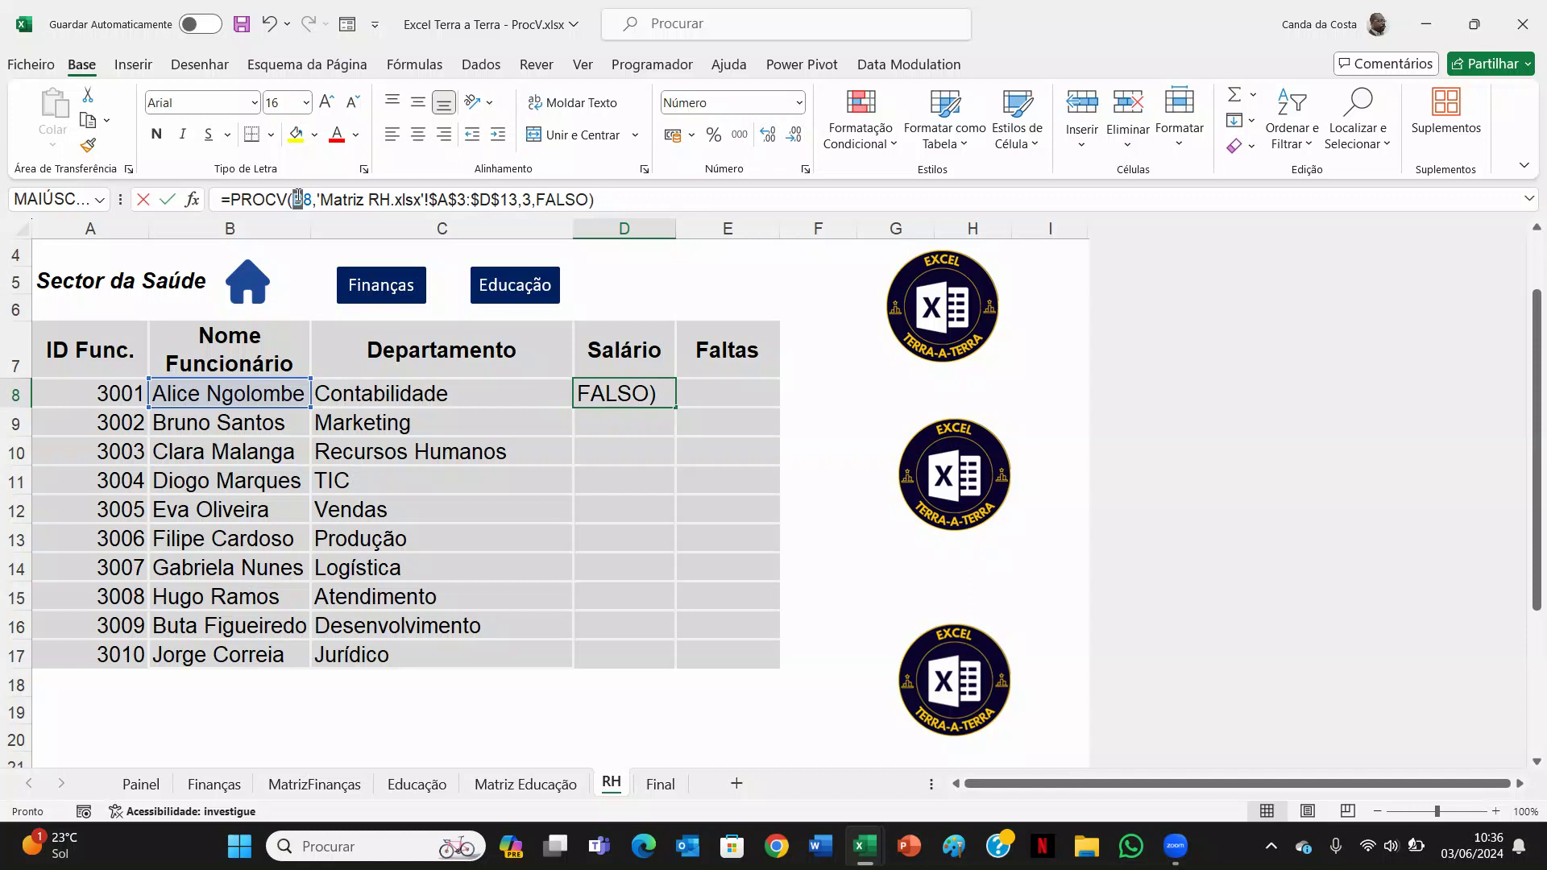
pyautogui.press('BackSpace')
pyautogui.write('A')
pyautogui.click(531, 198)
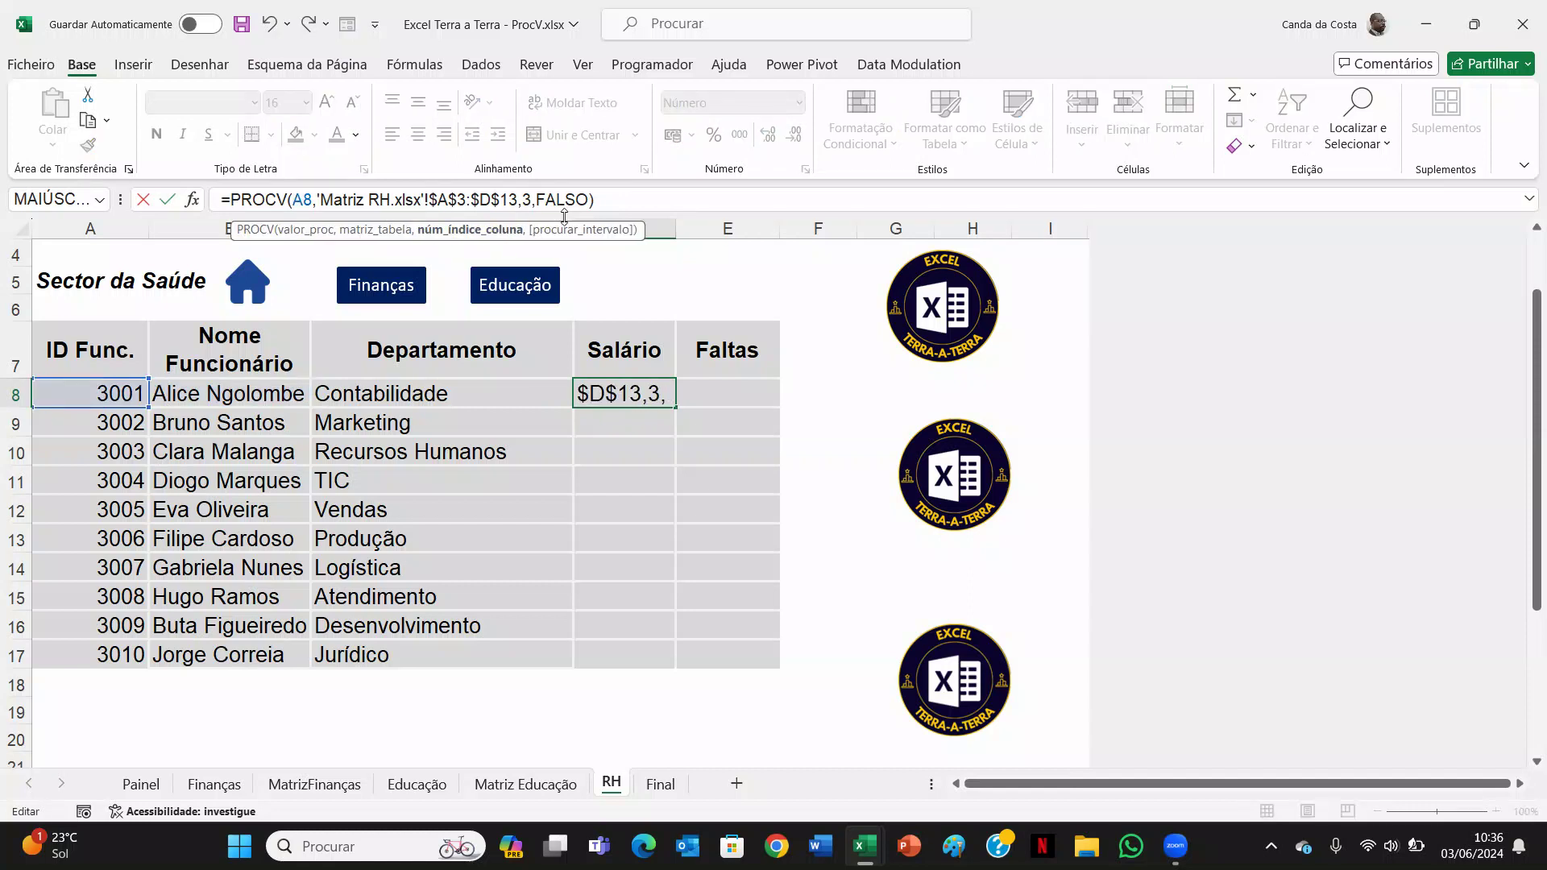
pyautogui.press('BackSpace')
pyautogui.write('4')
pyautogui.press('Return')
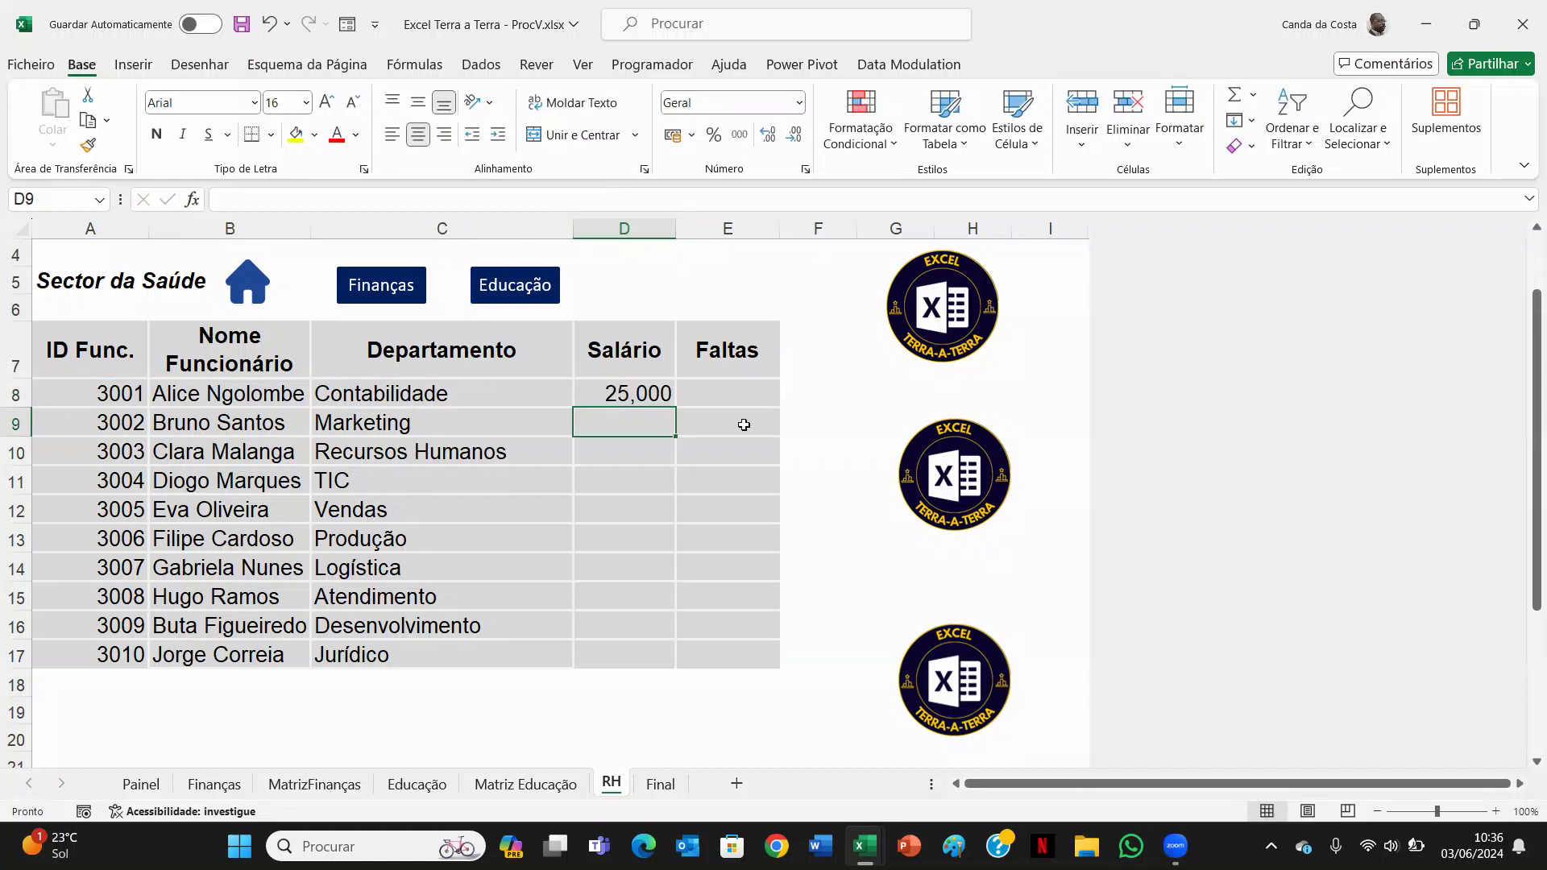
# Fill the Salário formula from D8 down to D17 and widen column D slightly.
pyautogui.click(654, 399)
pyautogui.doubleClick(674, 405)
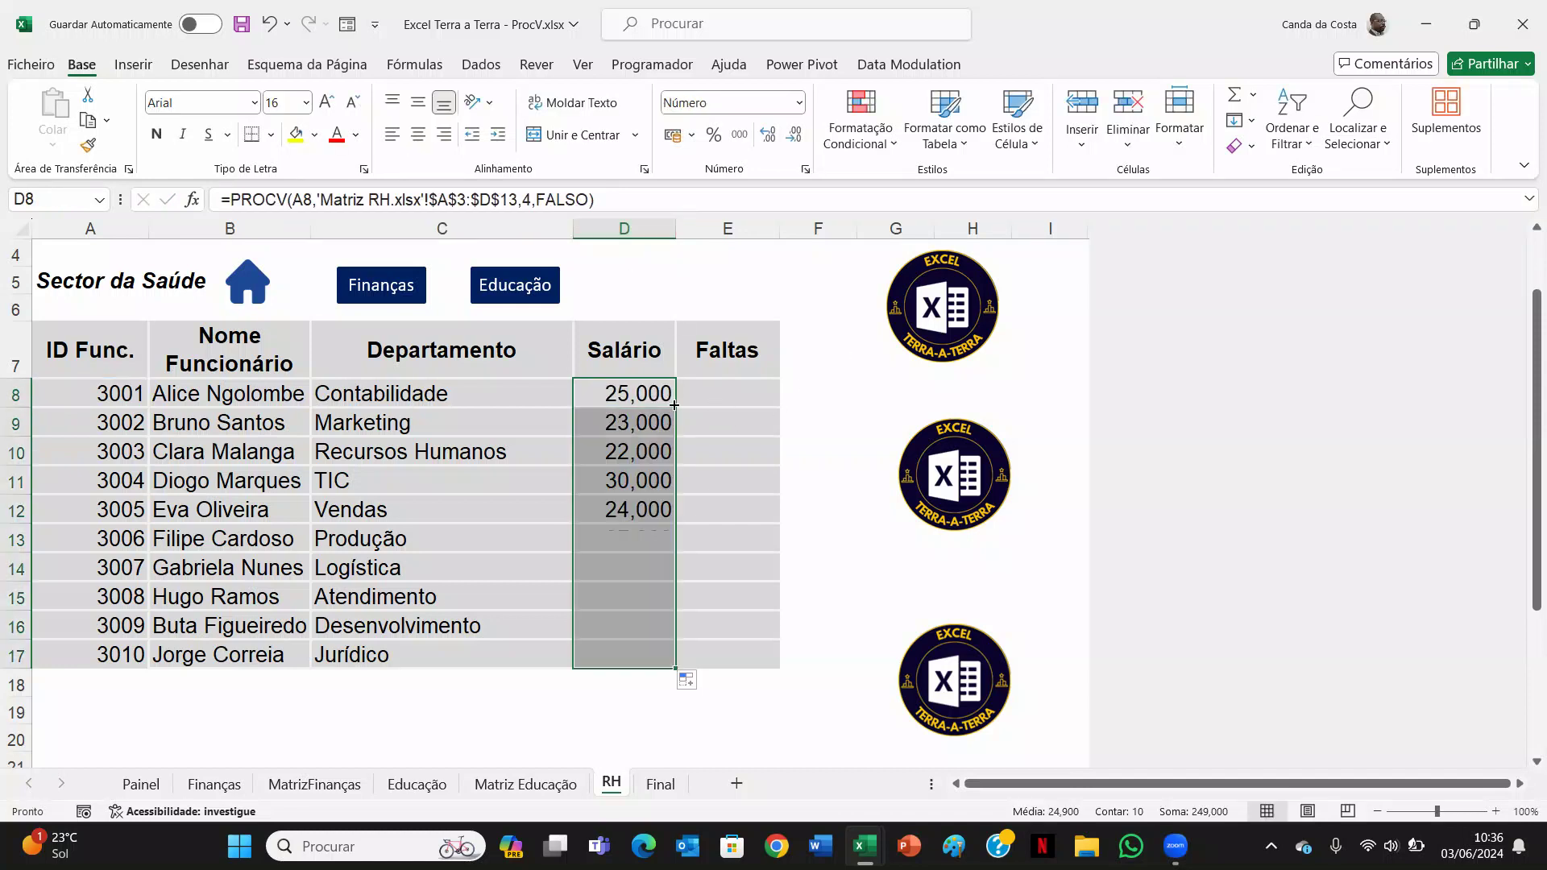
pyautogui.moveTo(676, 236); pyautogui.dragTo(698, 237)
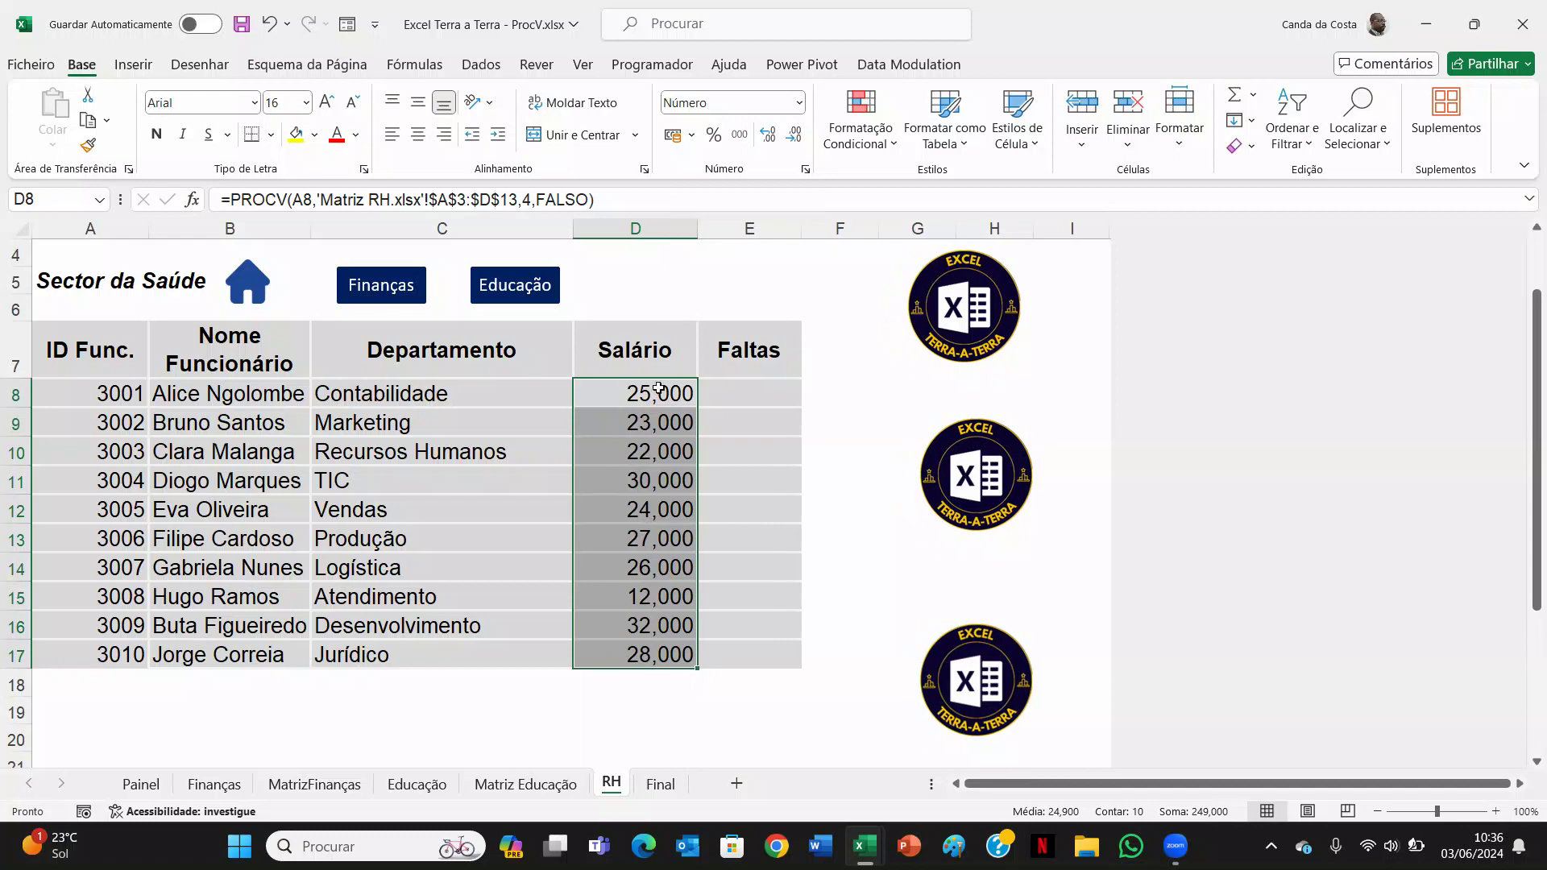
pyautogui.click(653, 399)
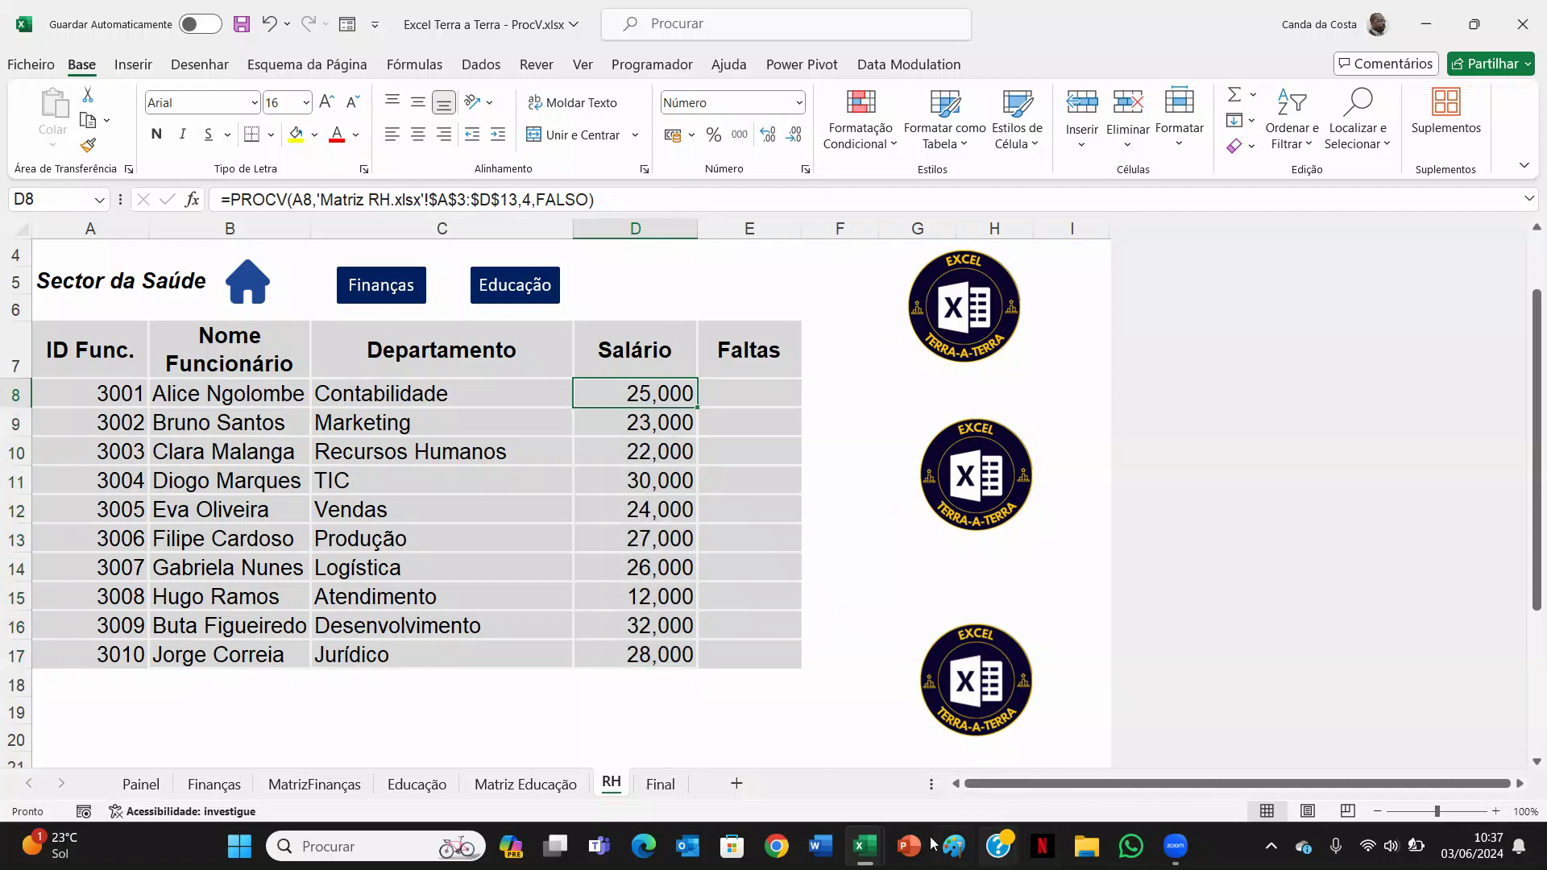
# Switch to the Matriz RH workbook to check its source columns, and return to the ProcV workbook.
pyautogui.moveTo(863, 846)
pyautogui.click(930, 761)
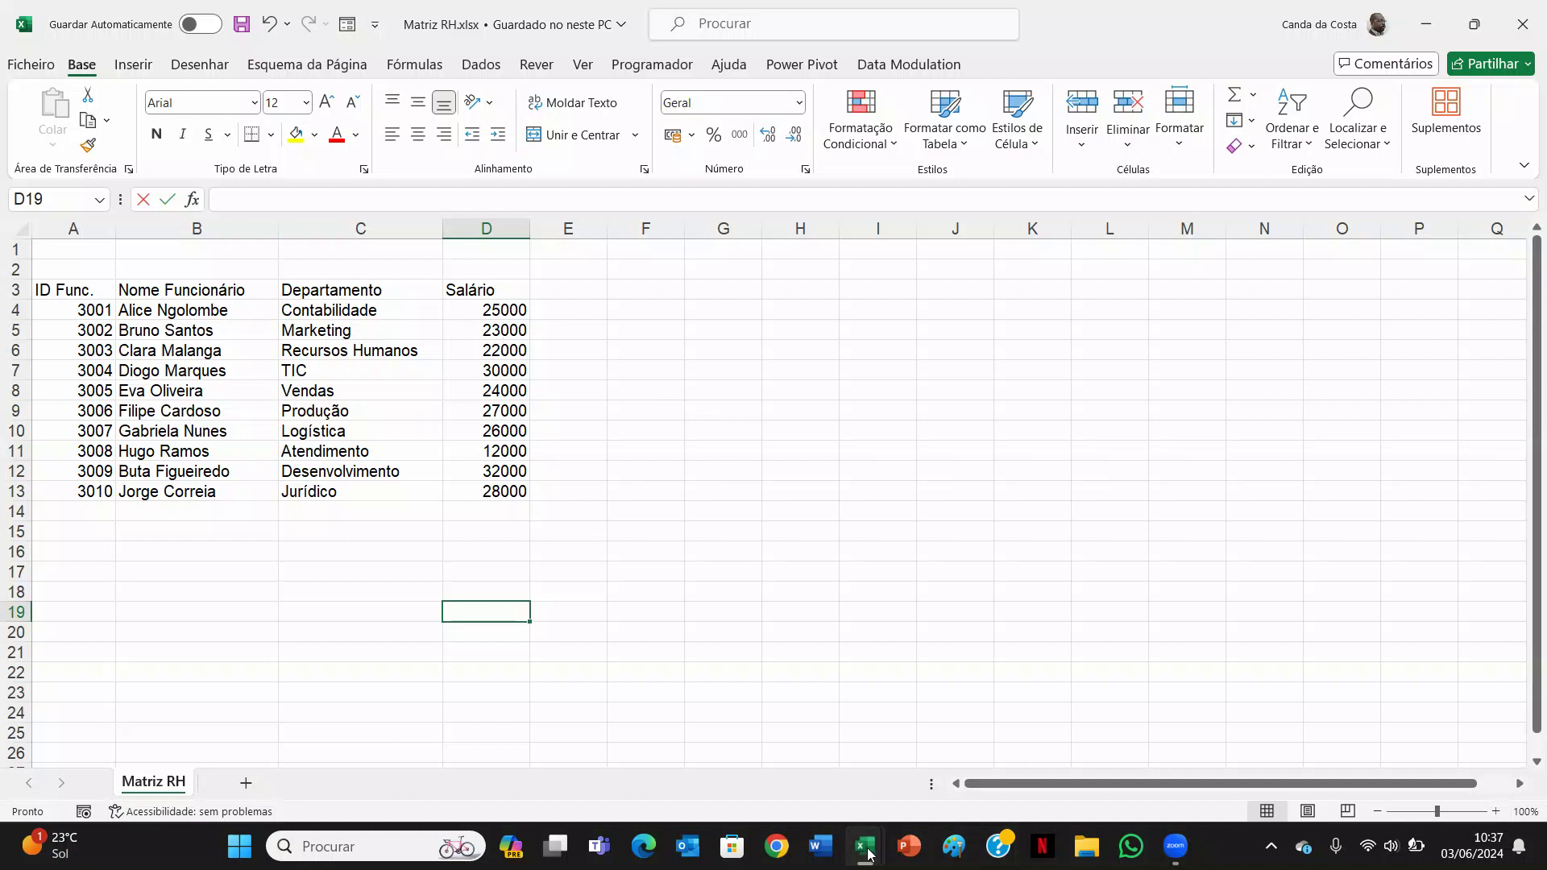
pyautogui.moveTo(878, 858)
pyautogui.click(757, 745)
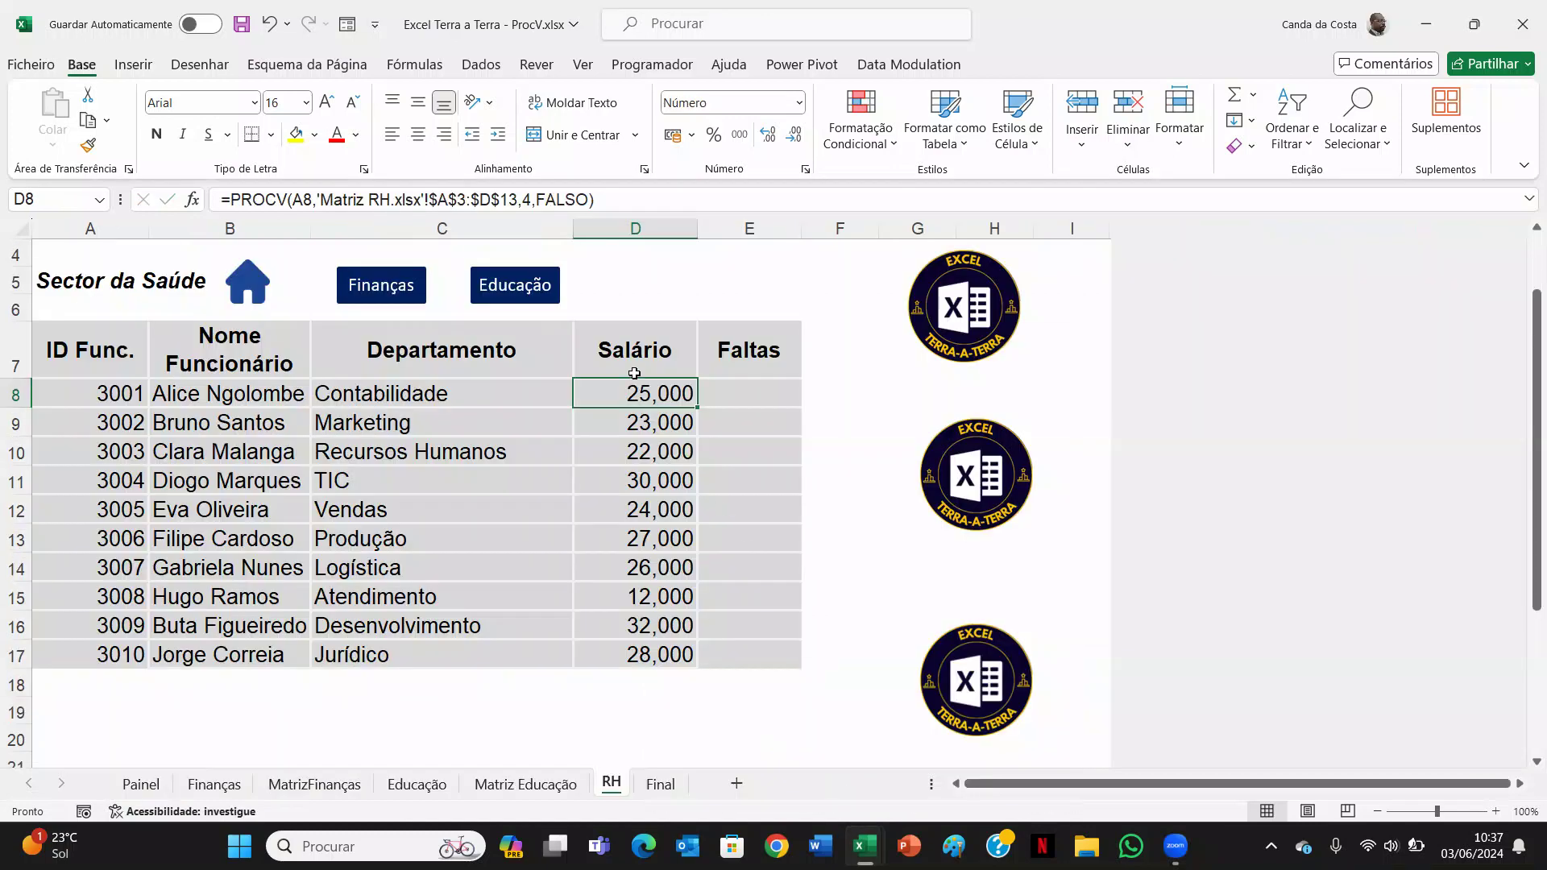
# Enter the Faltas values 2, 1 and 5 in E8:E10 and 1 in each cell from E11 to E17.
pyautogui.click(740, 394)
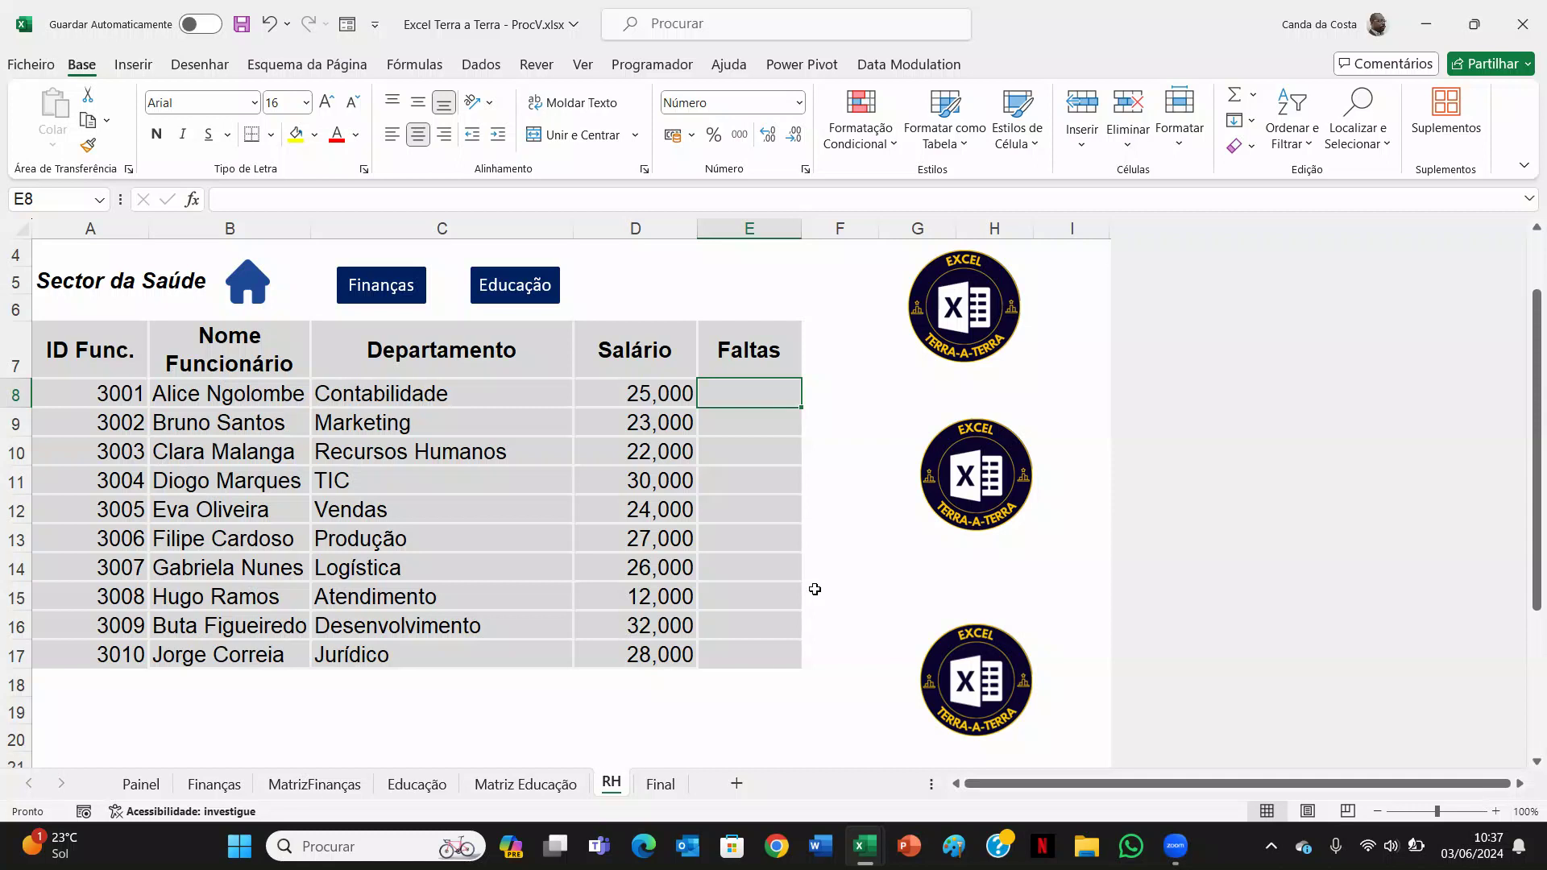
pyautogui.write('2')
pyautogui.press('Return')
pyautogui.write('1')
pyautogui.press('Return')
pyautogui.write('5')
pyautogui.press('Return')
pyautogui.write('1')
pyautogui.press('Return')
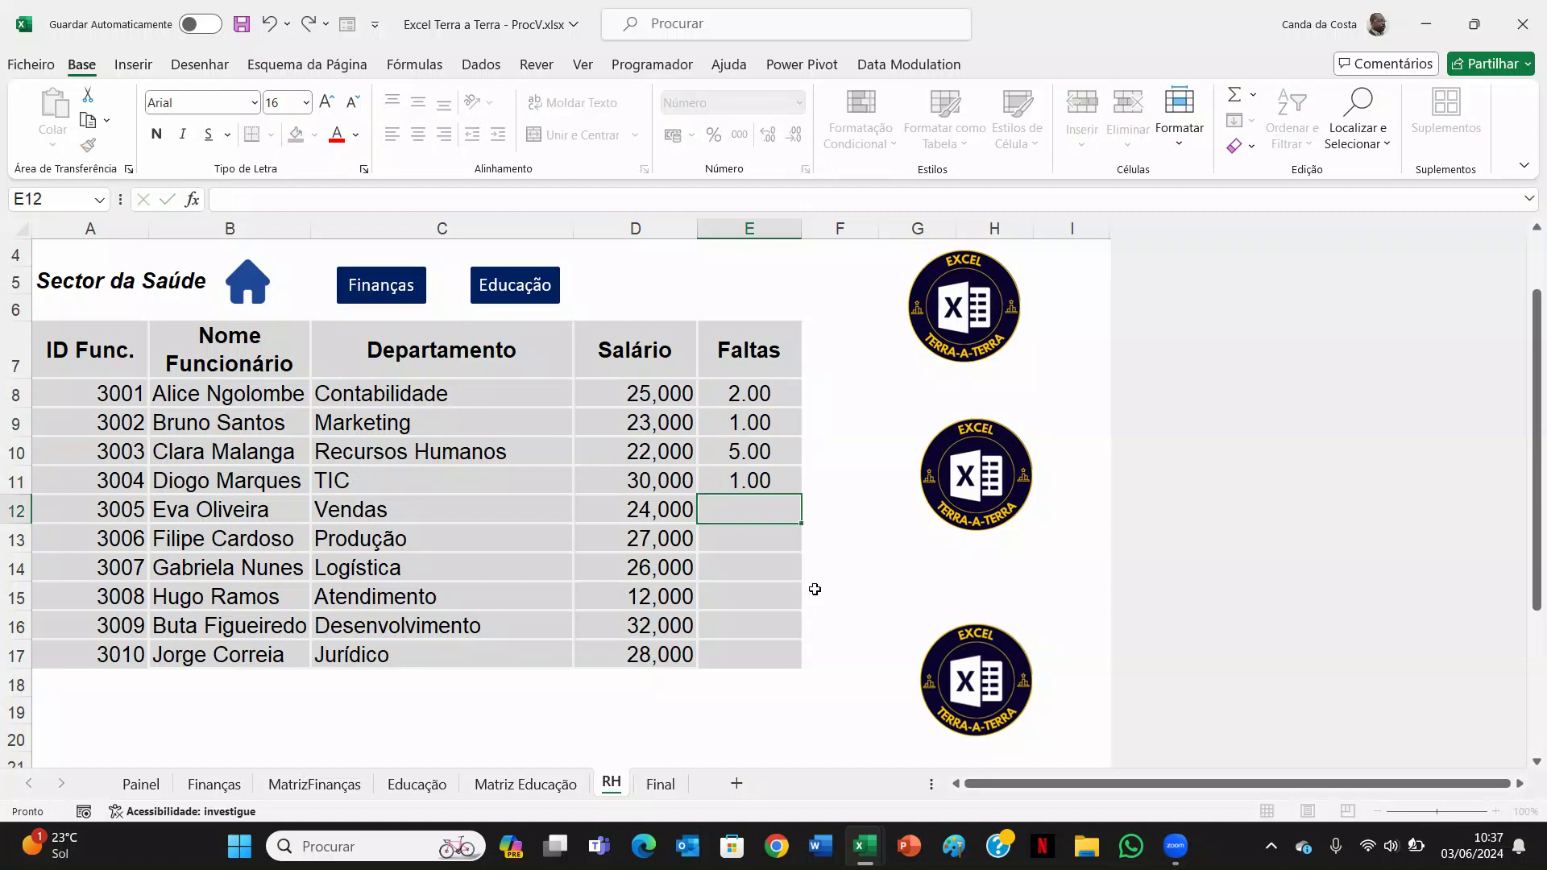
pyautogui.write('1')
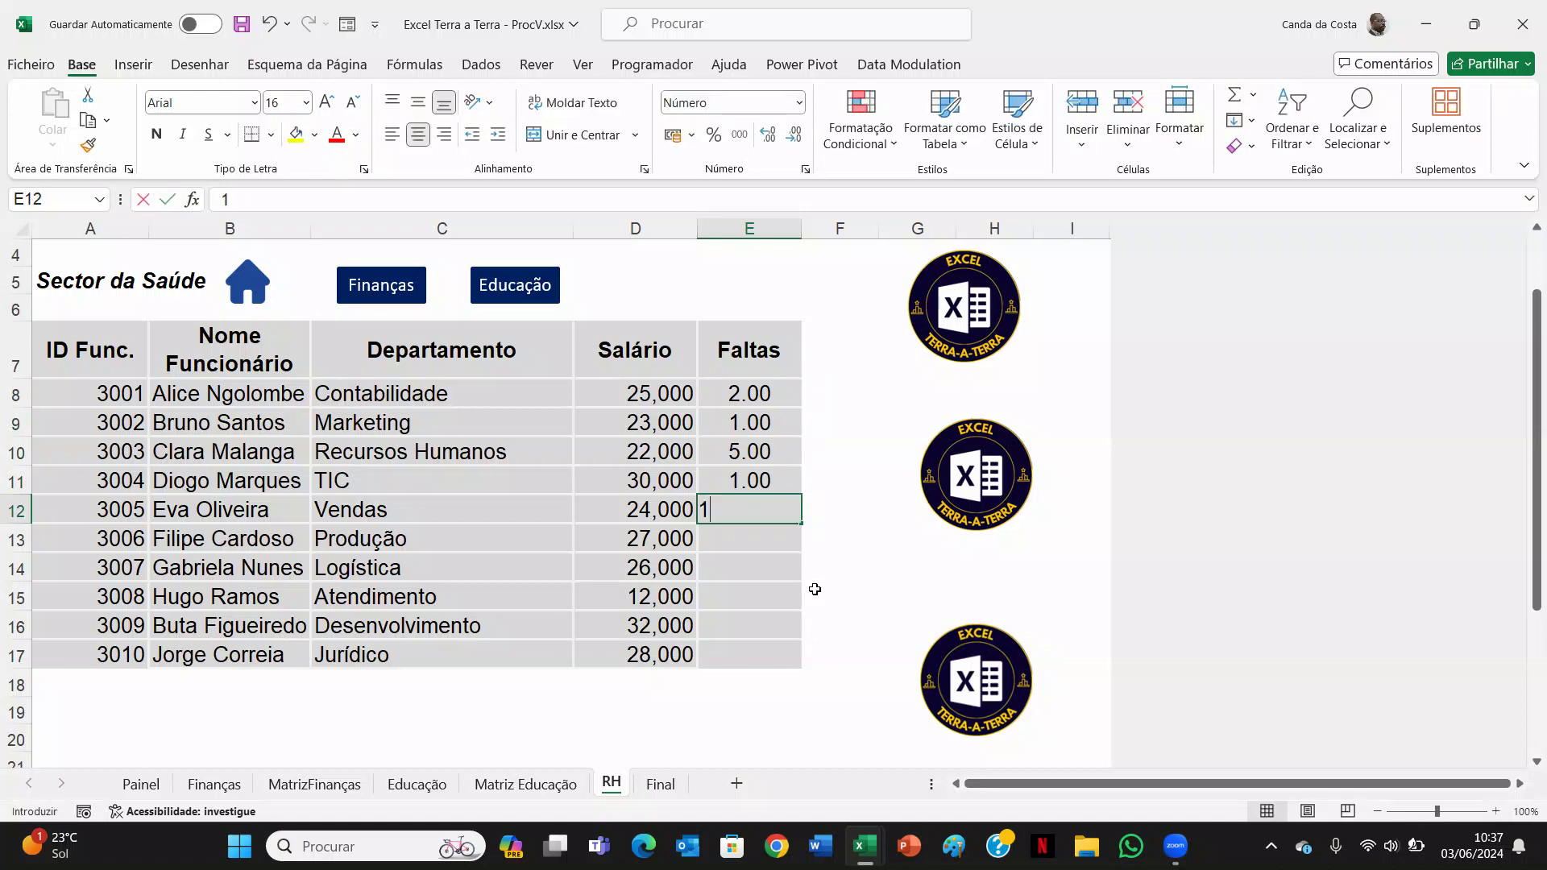
pyautogui.press('Return')
pyautogui.write('1')
pyautogui.press('Return')
pyautogui.write('1')
pyautogui.press('Return')
pyautogui.write('1')
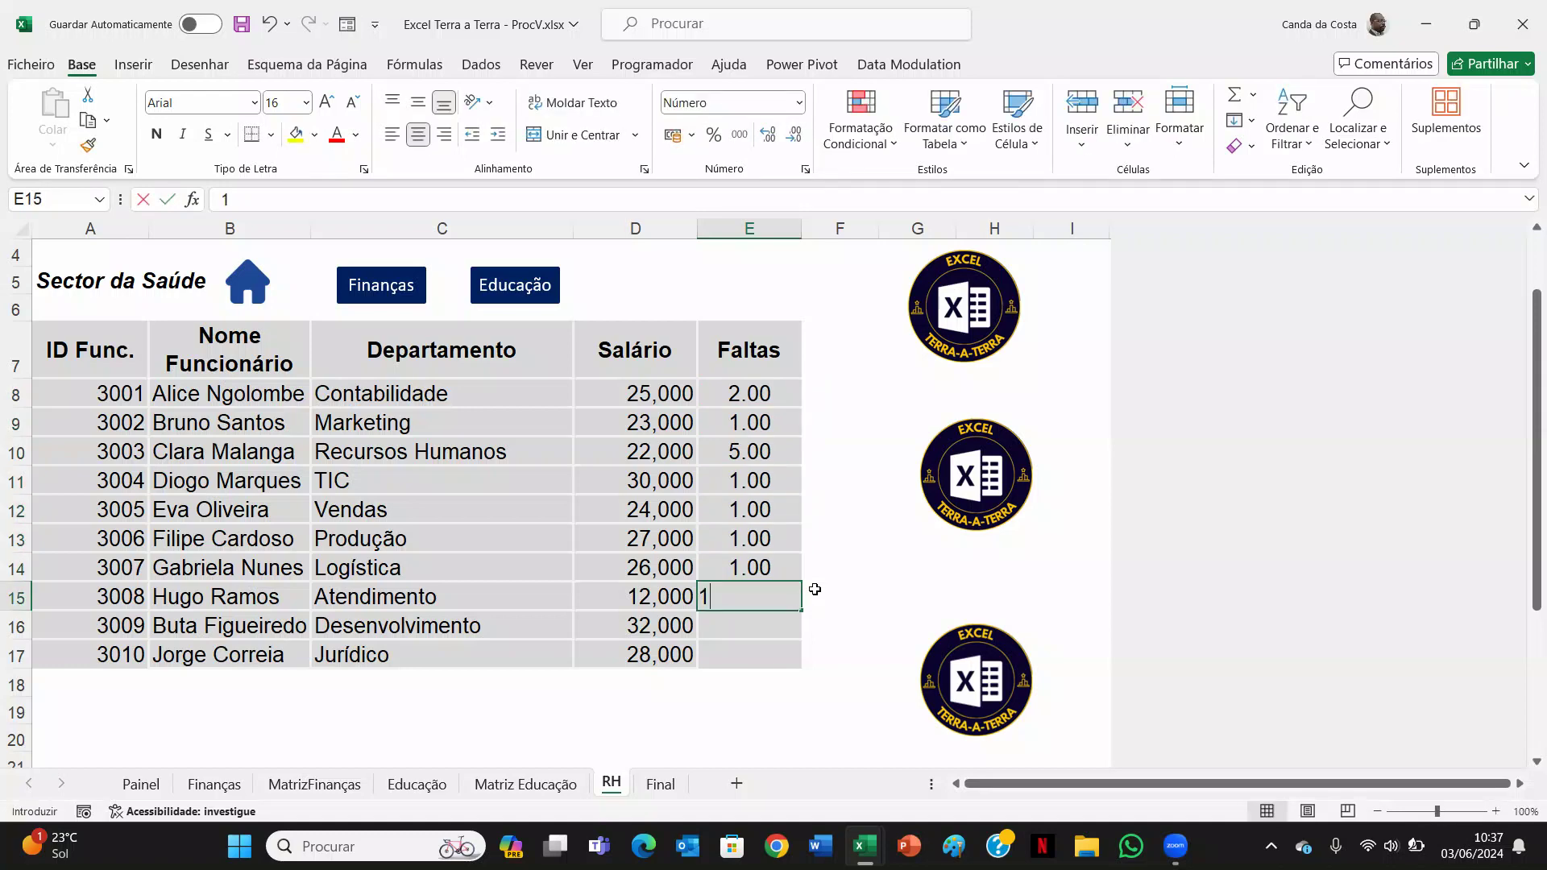
pyautogui.press('Return')
pyautogui.write('1')
pyautogui.press('Return')
pyautogui.write('1')
pyautogui.press('Return')
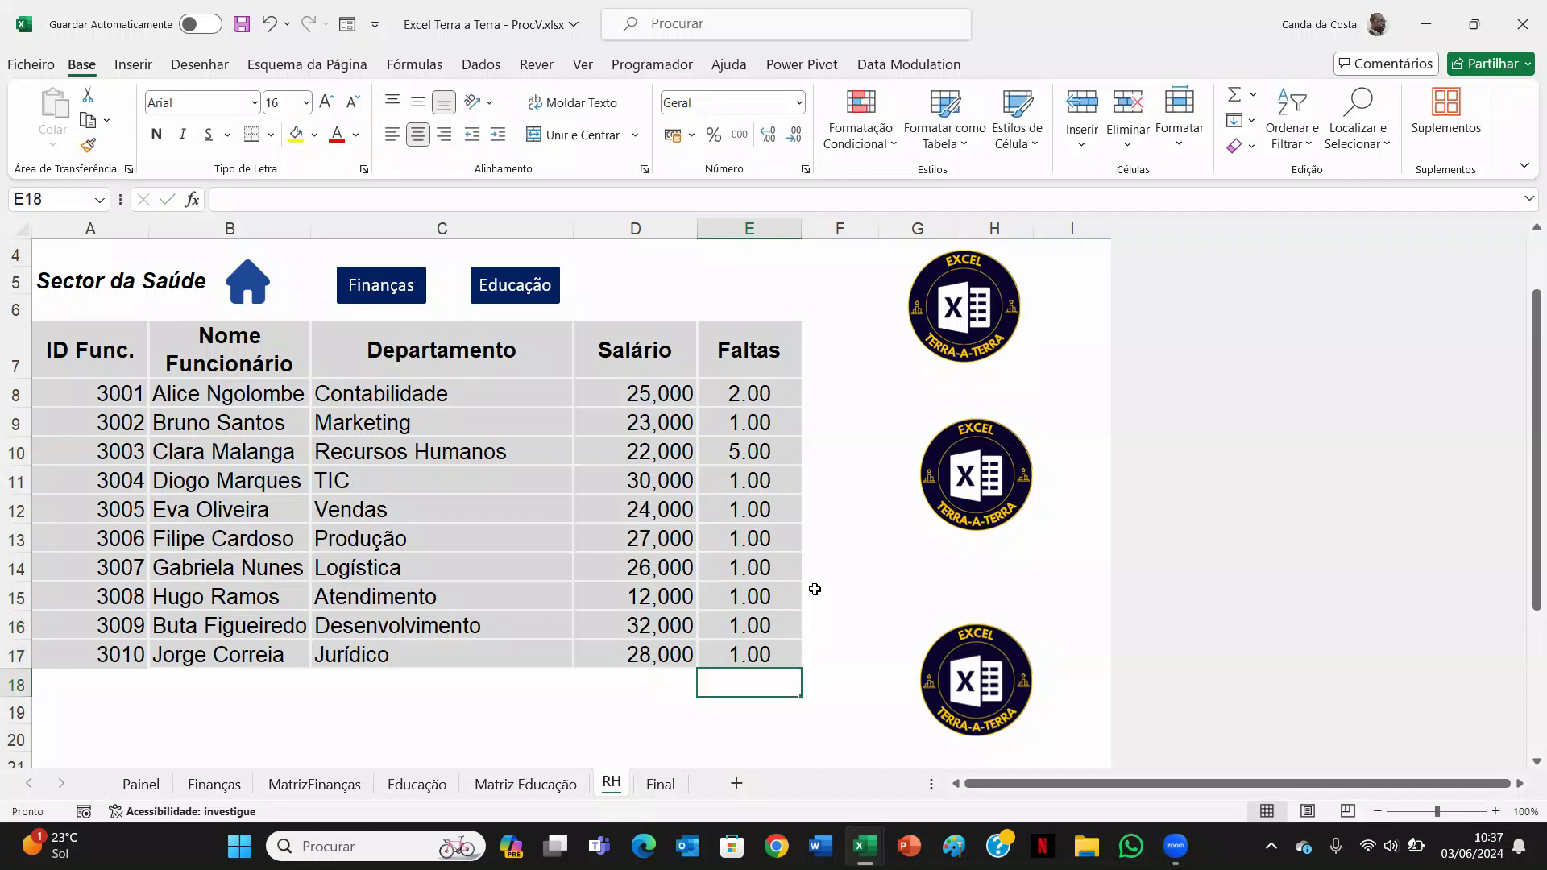
# Format the Faltas values in E8:E17 as numbers with zero decimal places.
pyautogui.moveTo(745, 394); pyautogui.dragTo(759, 650)
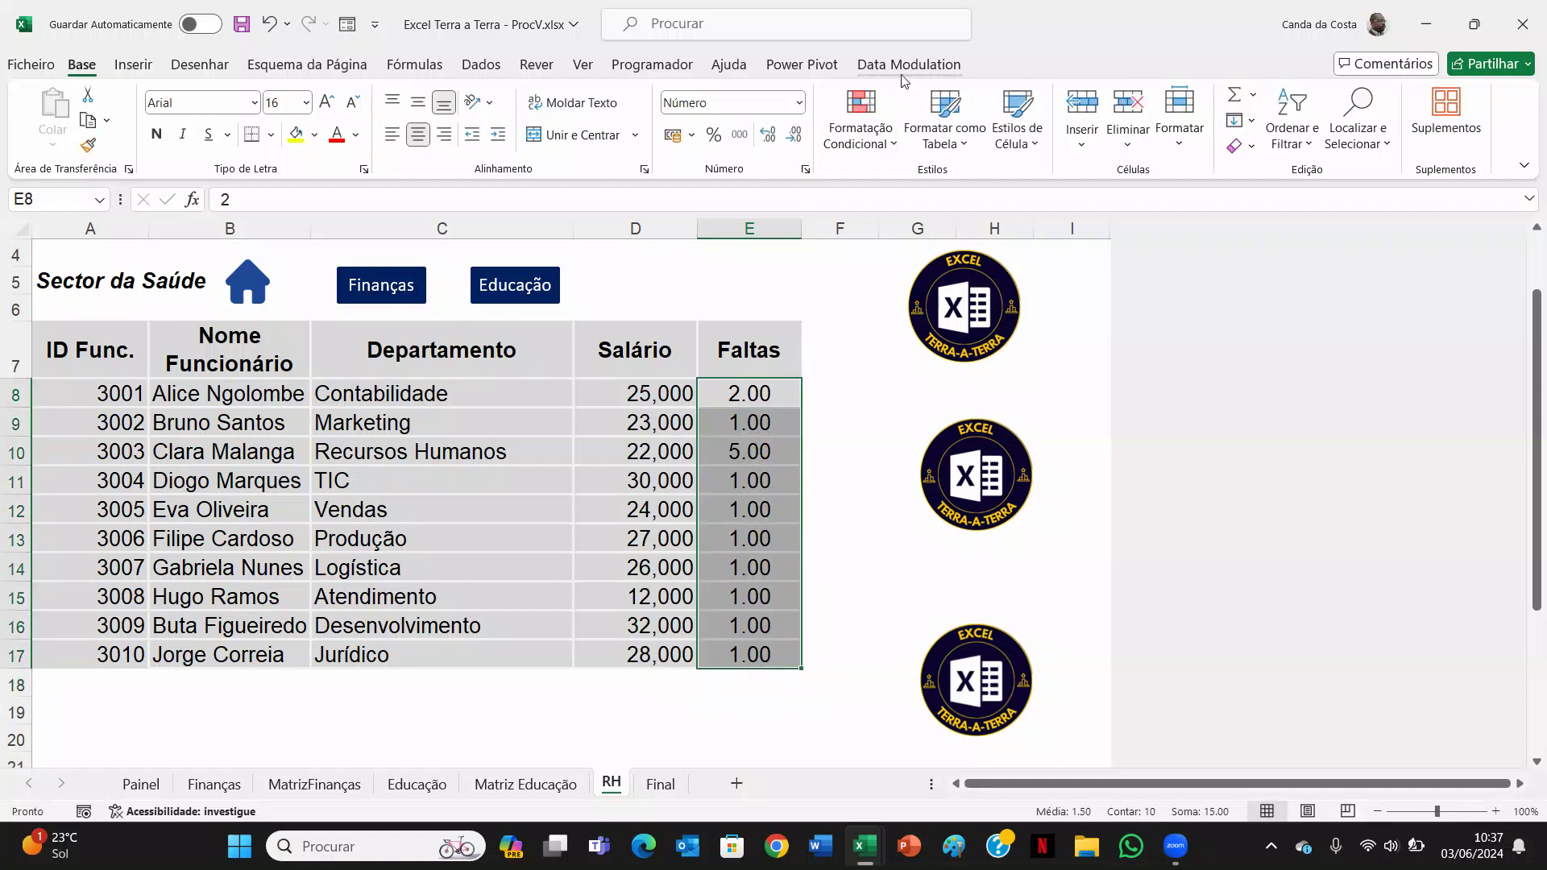
pyautogui.click(805, 170)
pyautogui.click(1201, 214)
pyautogui.click(1201, 214)
pyautogui.click(1285, 551)
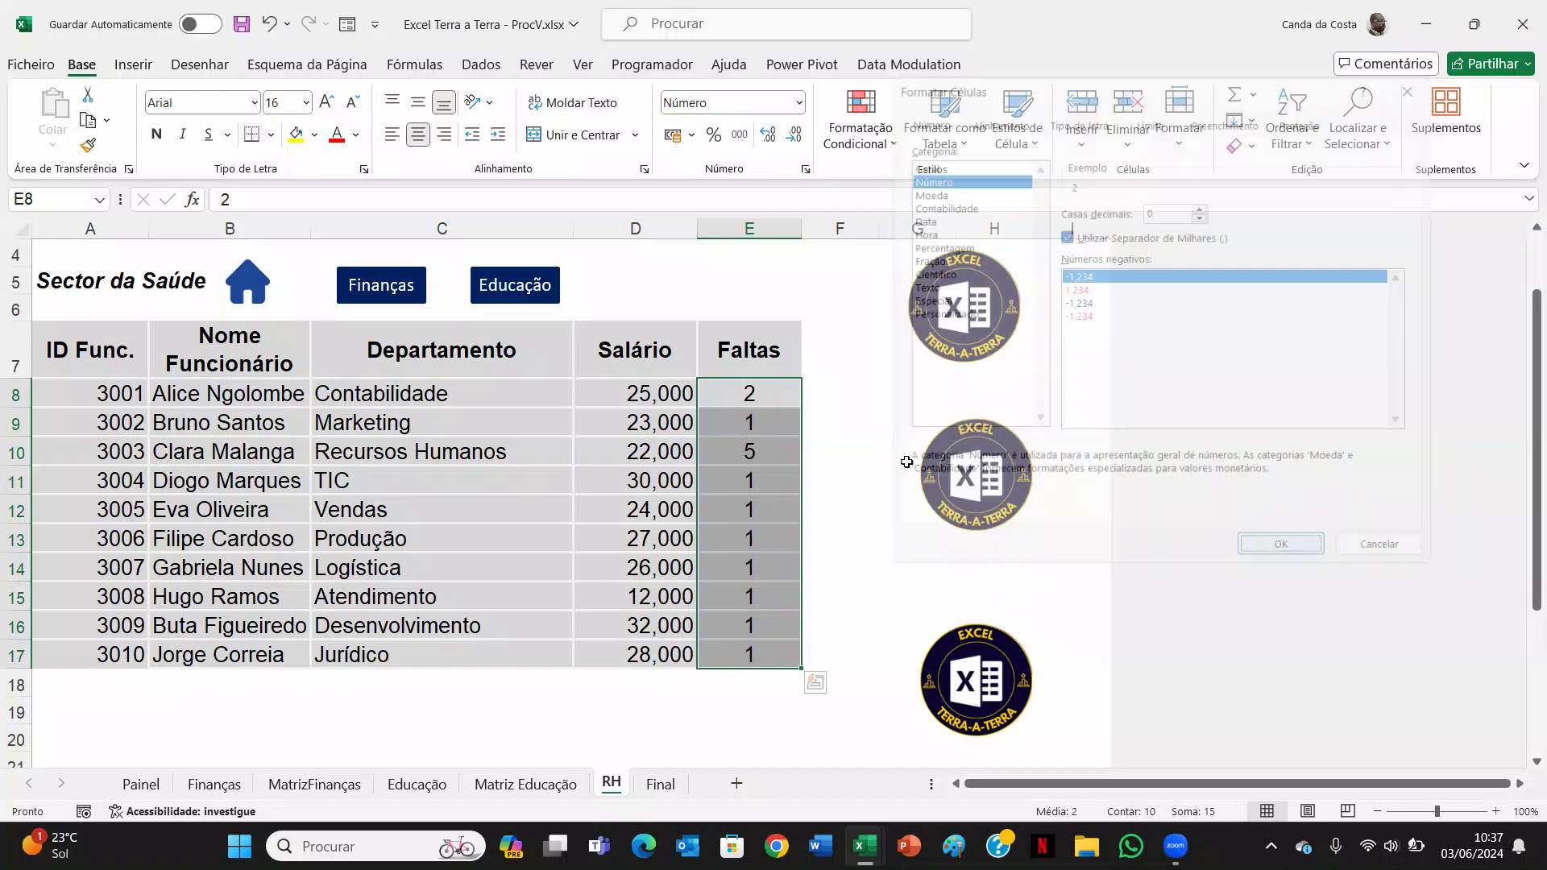
pyautogui.click(839, 326)
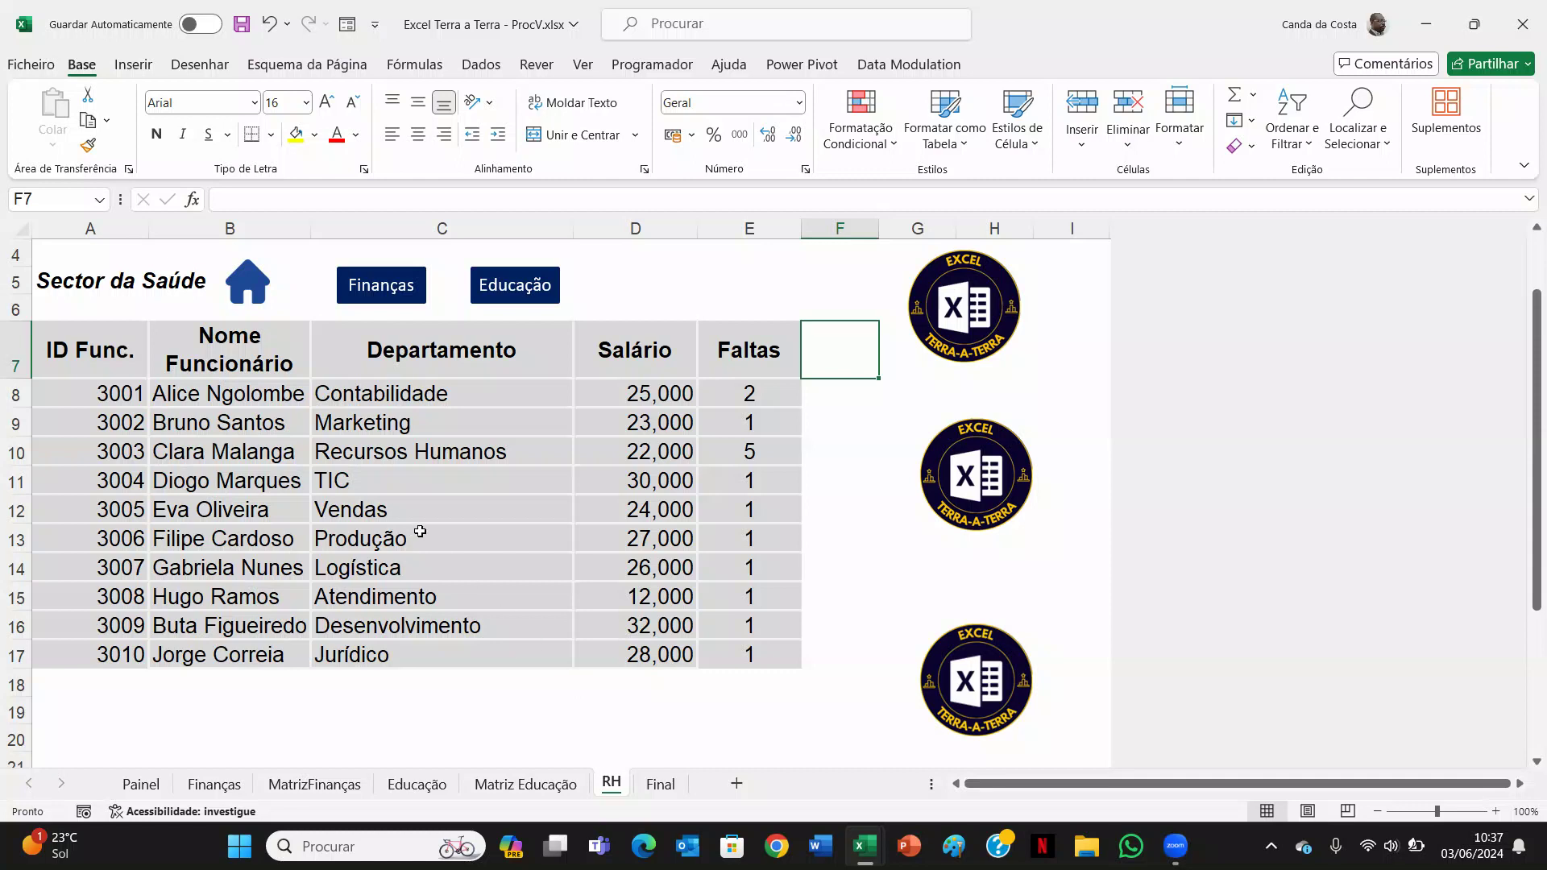
# Review the PROCV formulas in B8:D17, checking C8 and D8, and open the Final sheet.
pyautogui.moveTo(190, 395); pyautogui.dragTo(625, 649)
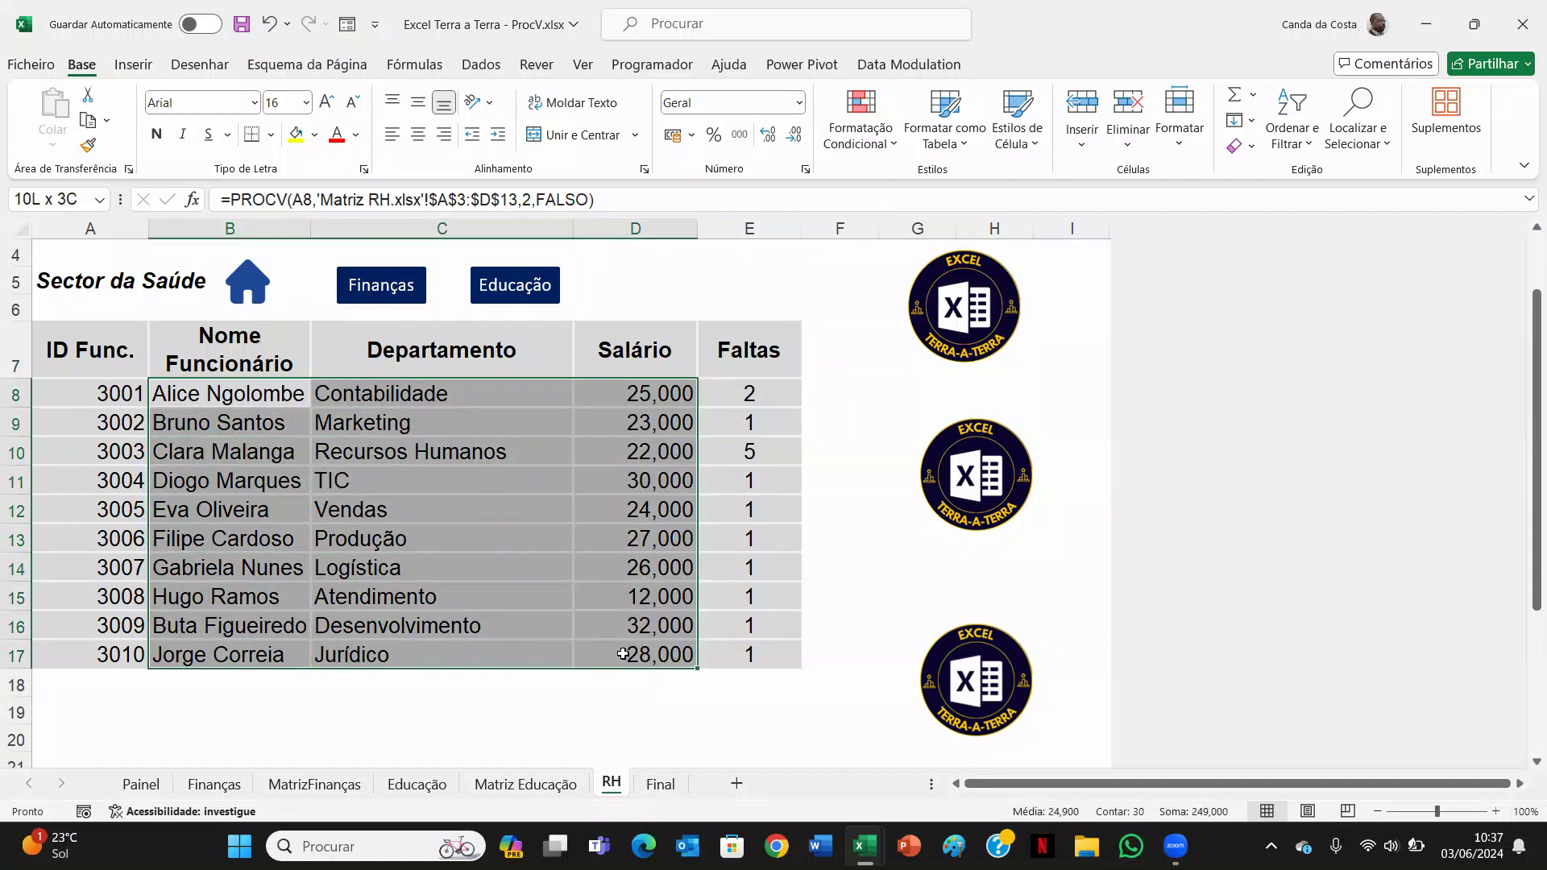
pyautogui.click(464, 388)
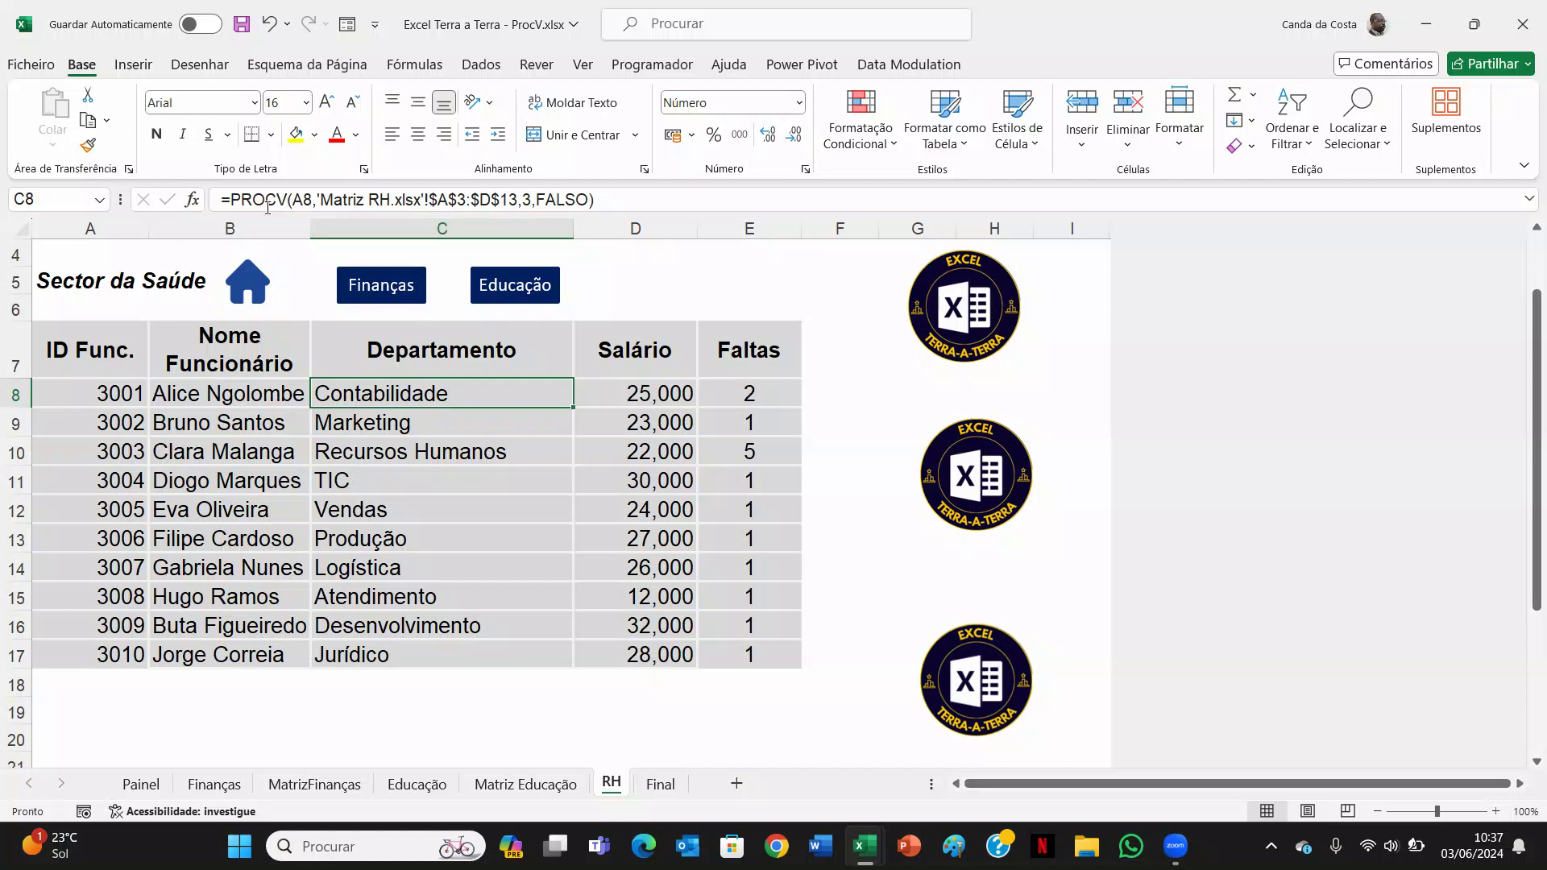
pyautogui.click(640, 398)
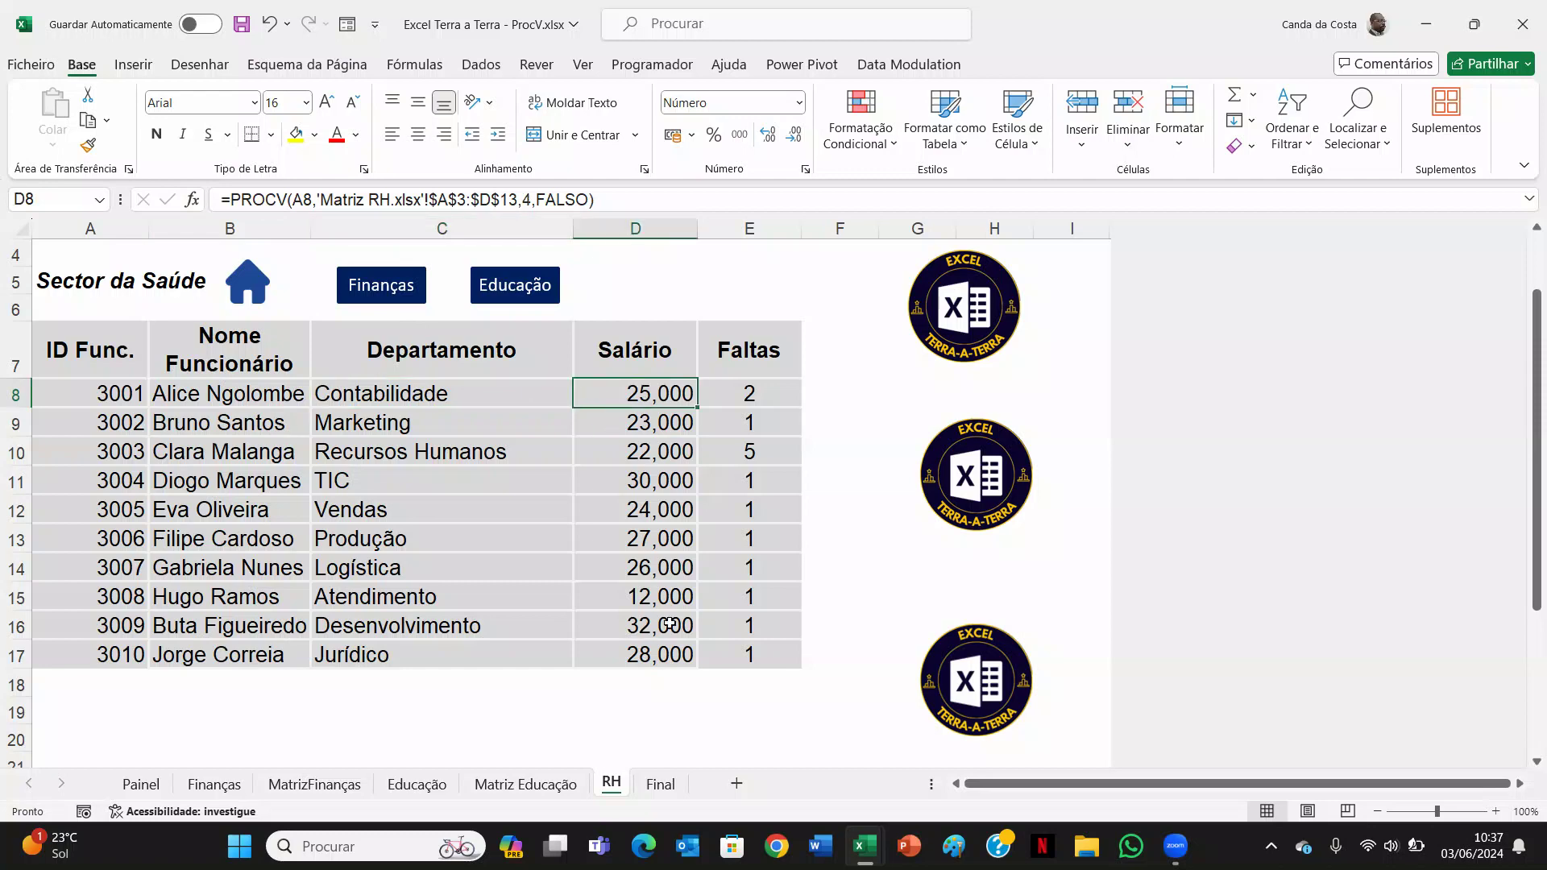
pyautogui.click(665, 784)
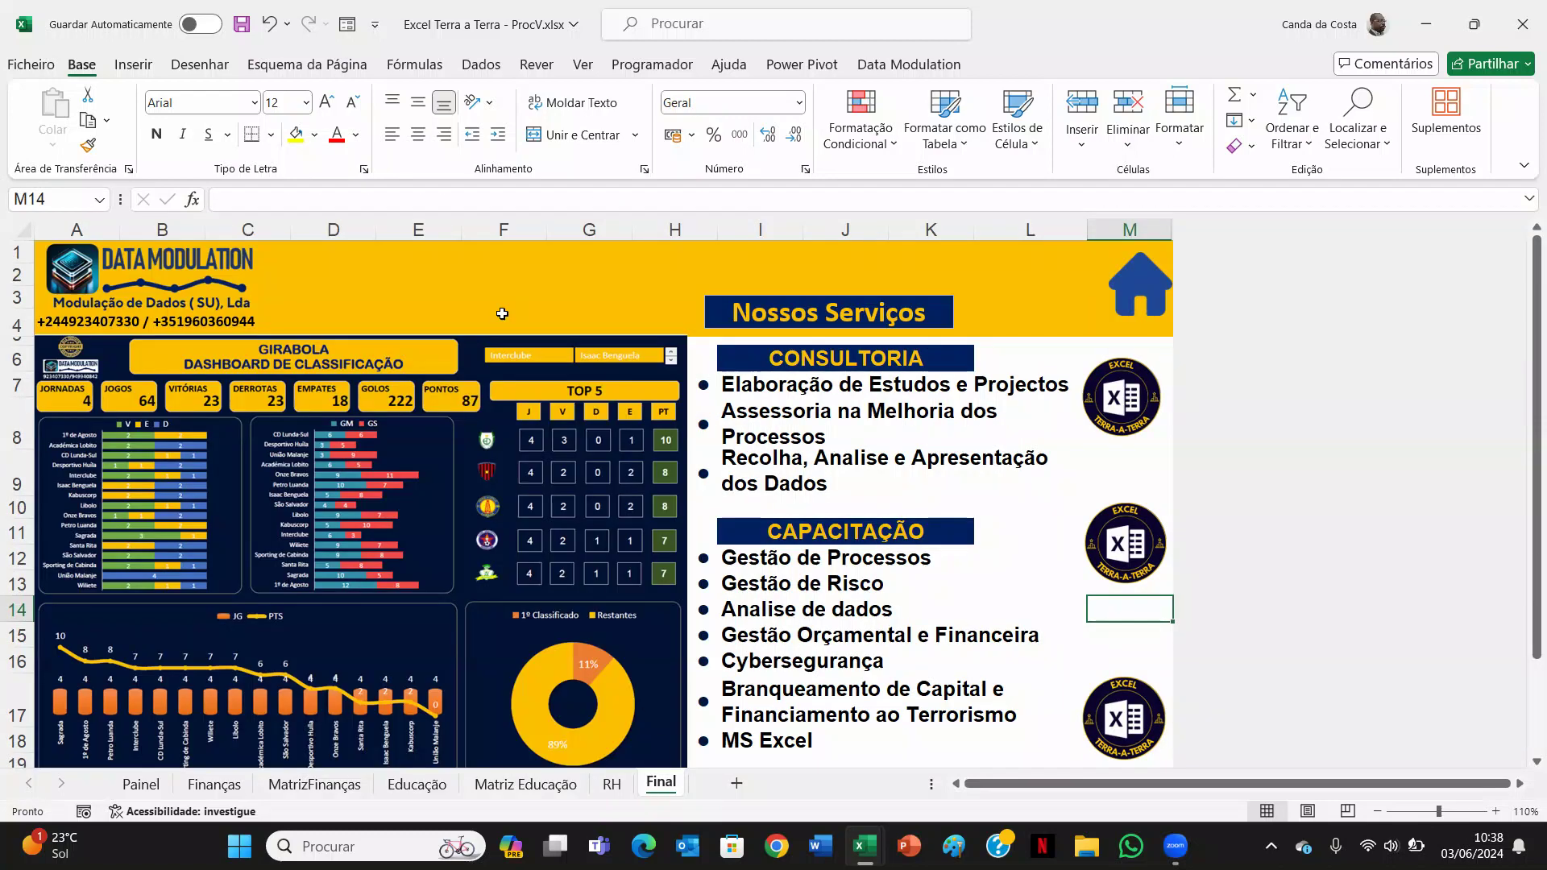